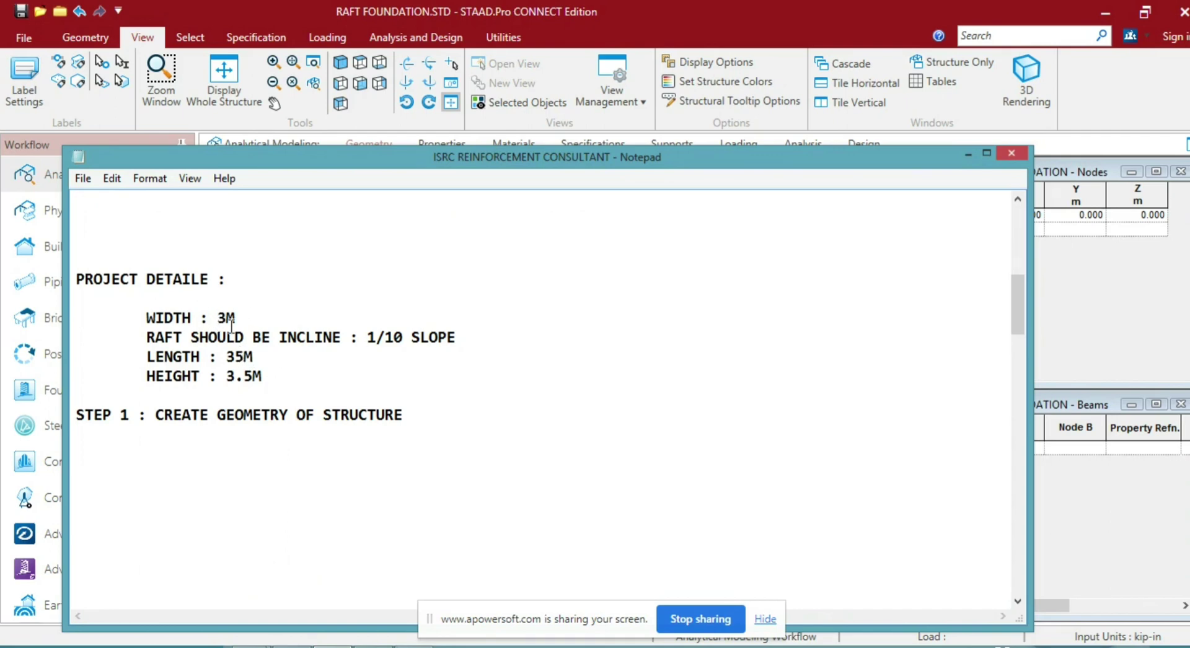
Copy the origin node 3 m along X to set out the raft's width
click(966, 155)
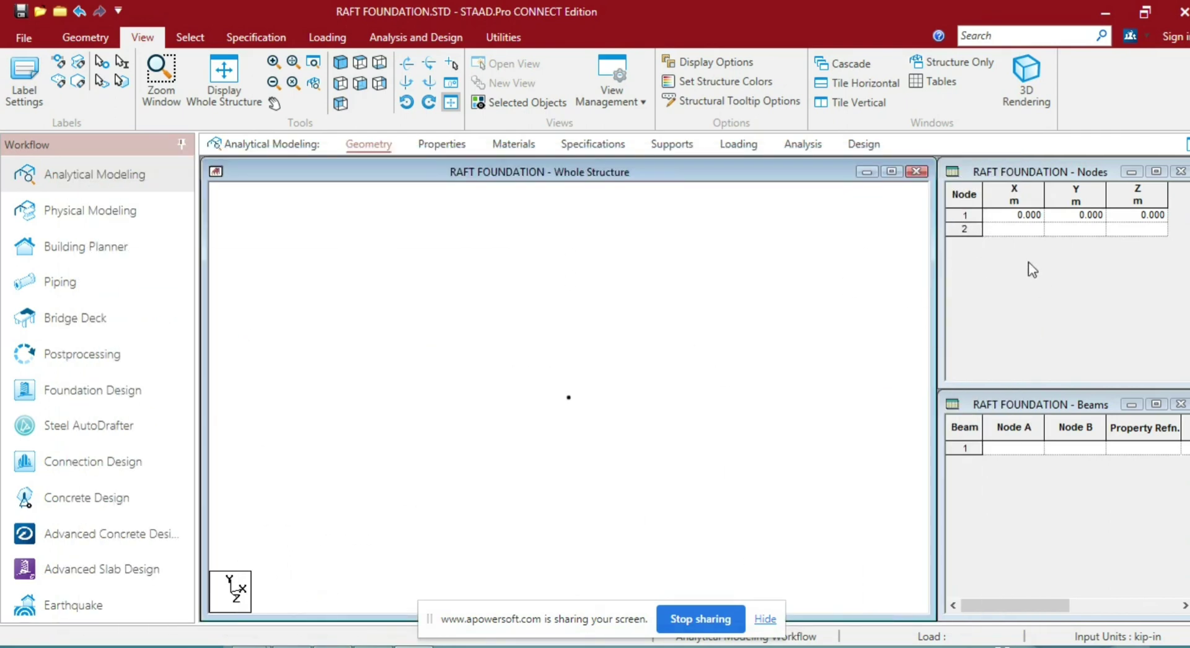
drag(530, 331, 618, 478)
right_click(537, 357)
mouse_move(749, 251)
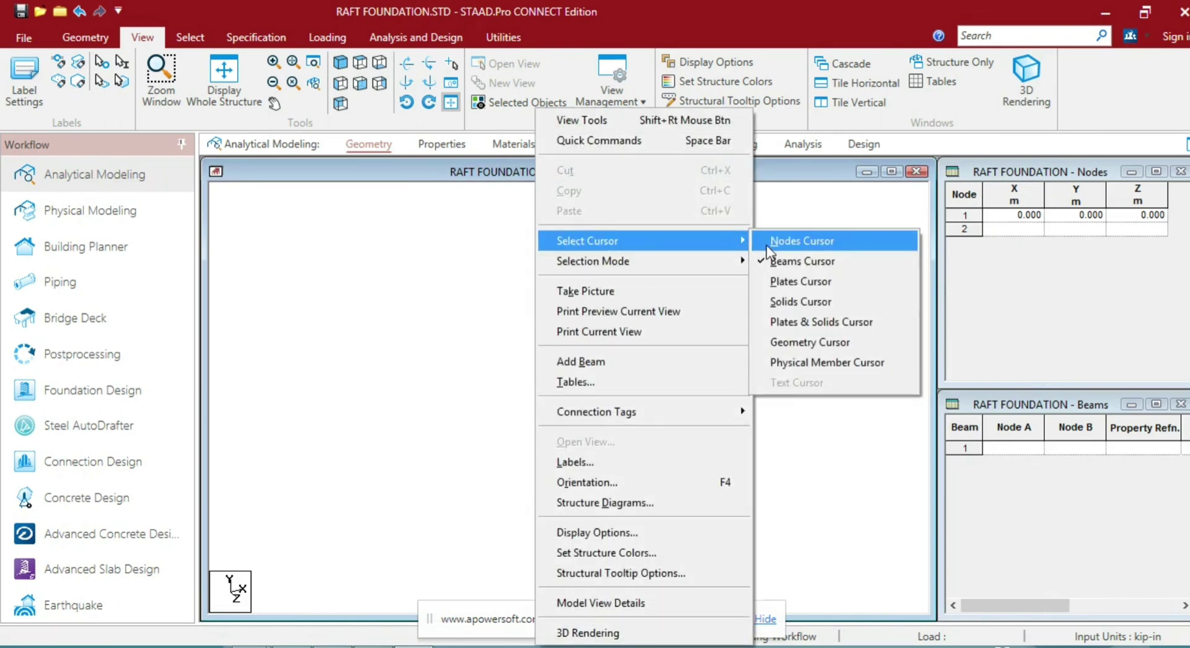
click(782, 242)
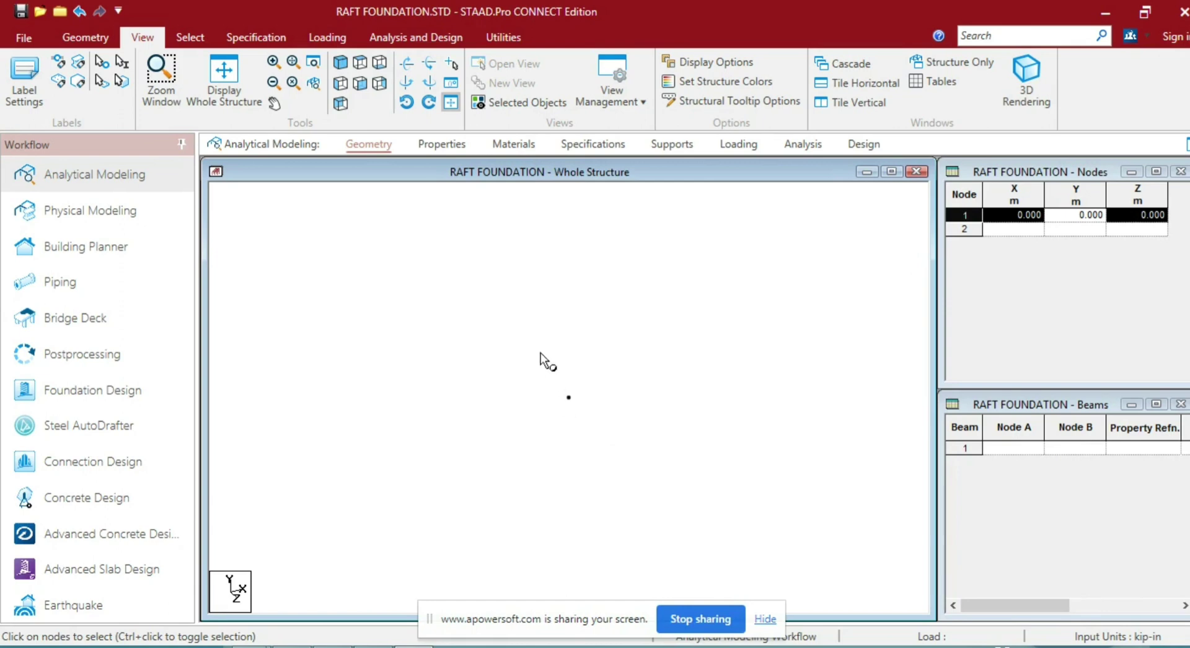
click(600, 410)
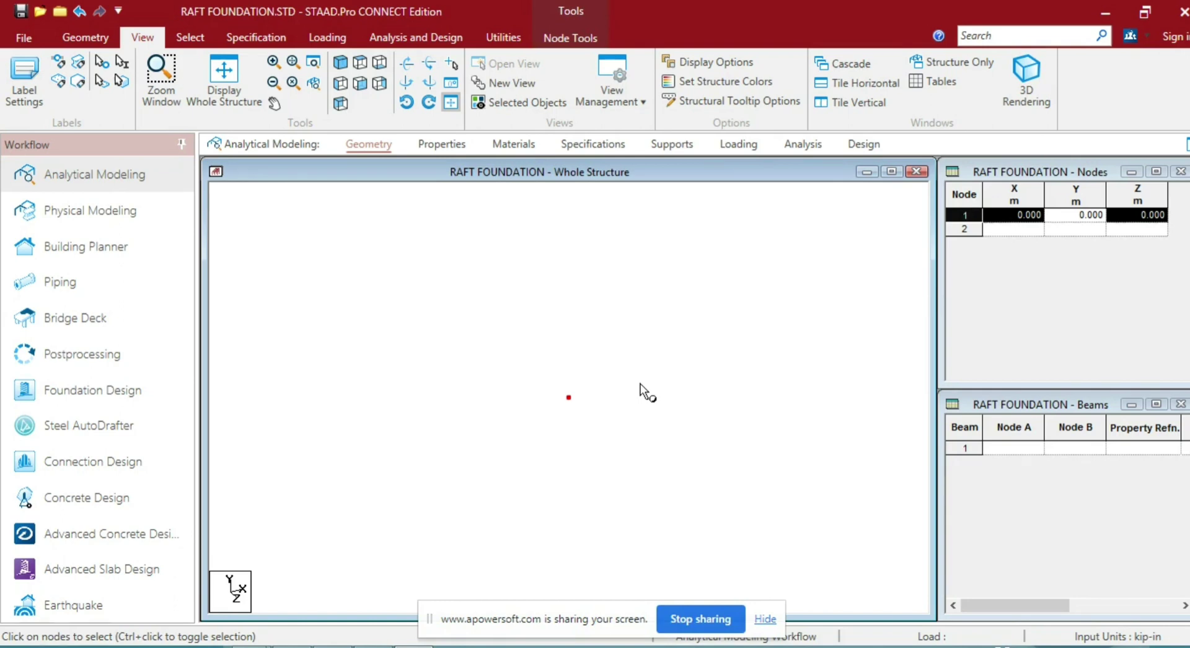
key(ctrl+v)
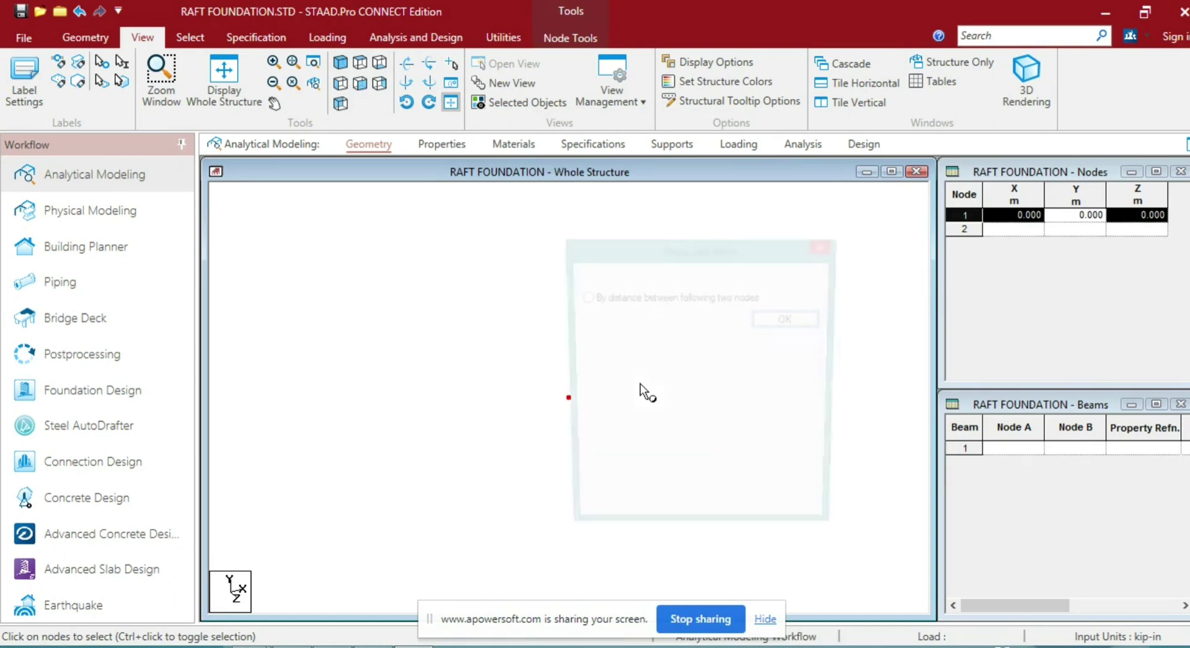
double_click(618, 406)
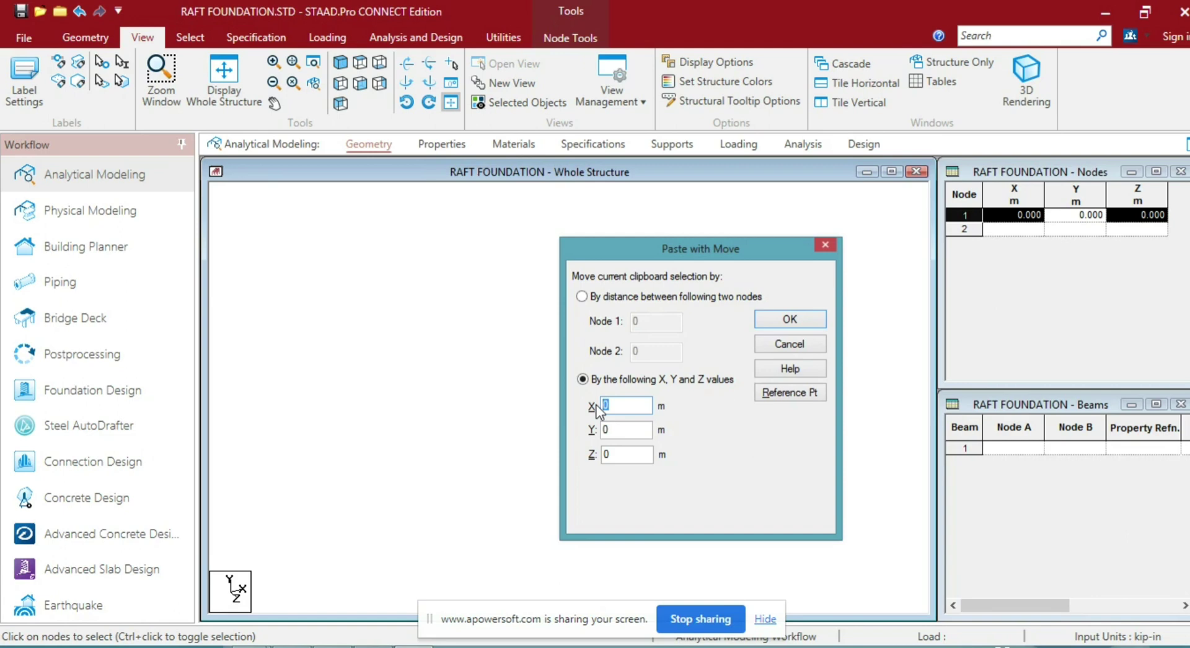
text(3)
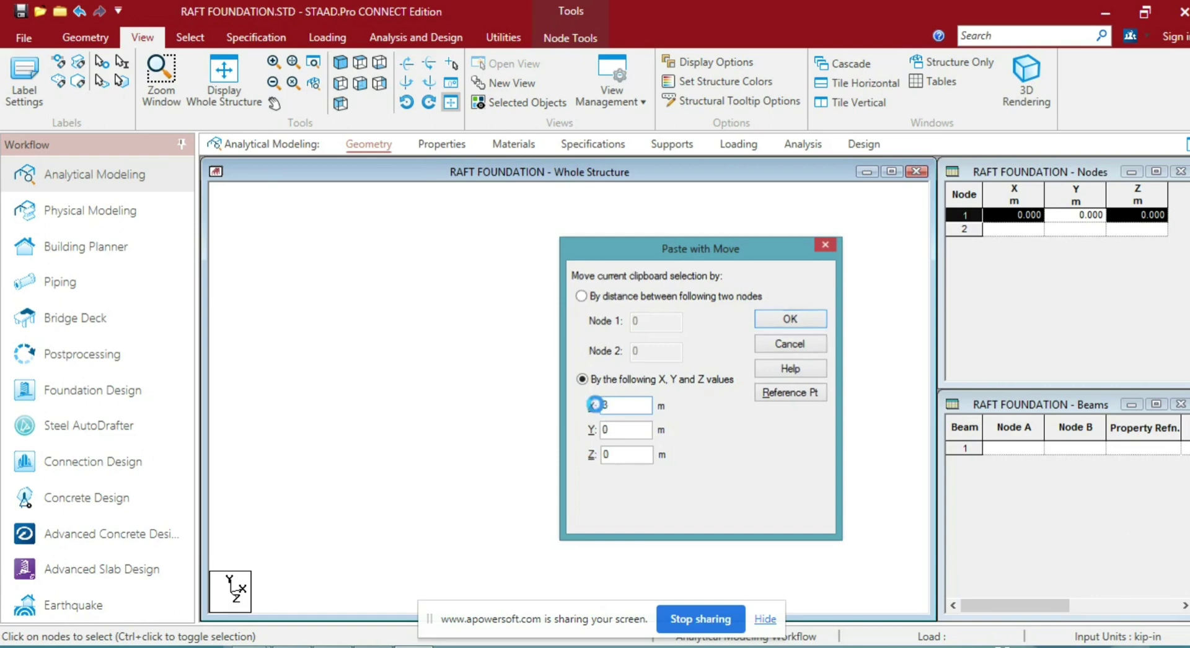
key(Return)
click(578, 458)
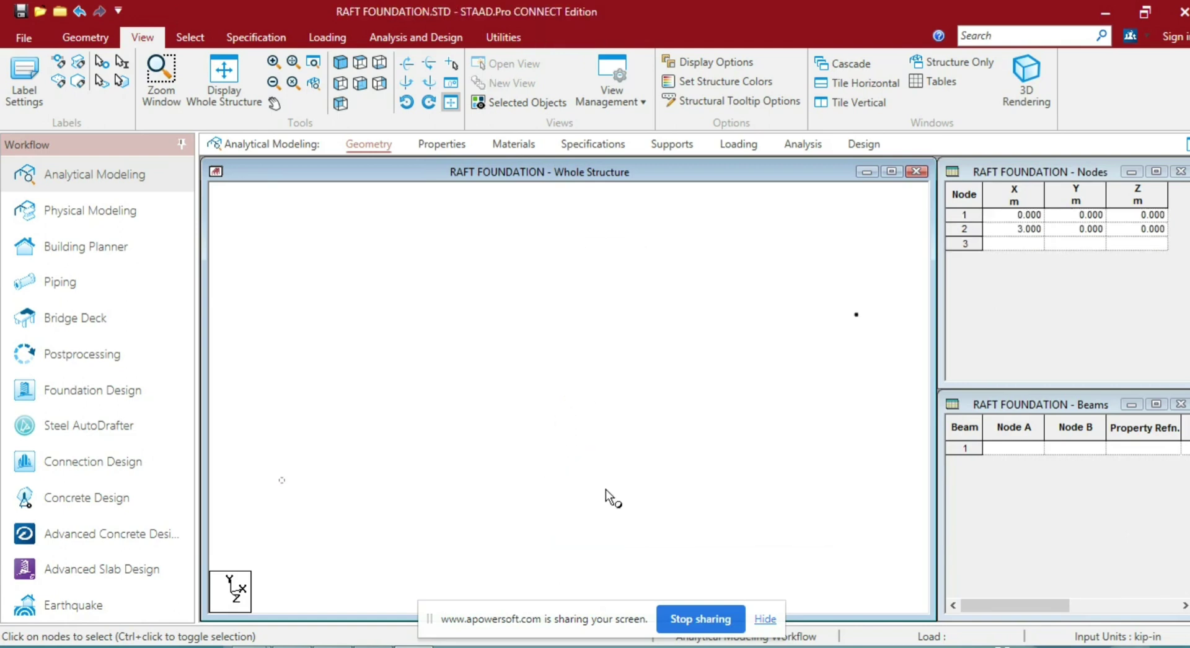
Copy both width nodes 35 m along Z to set out the raft's length
scroll(604, 488, down, 13)
scroll(604, 489, up, 1)
drag(517, 327, 600, 431)
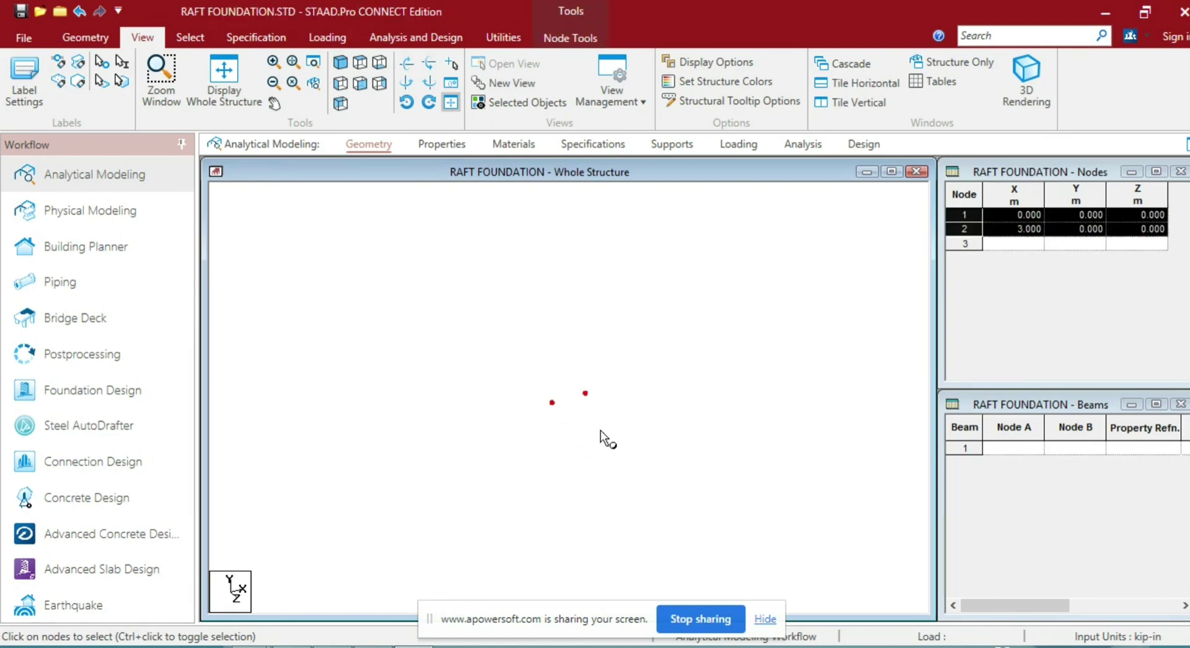
key(ctrl+v)
double_click(627, 455)
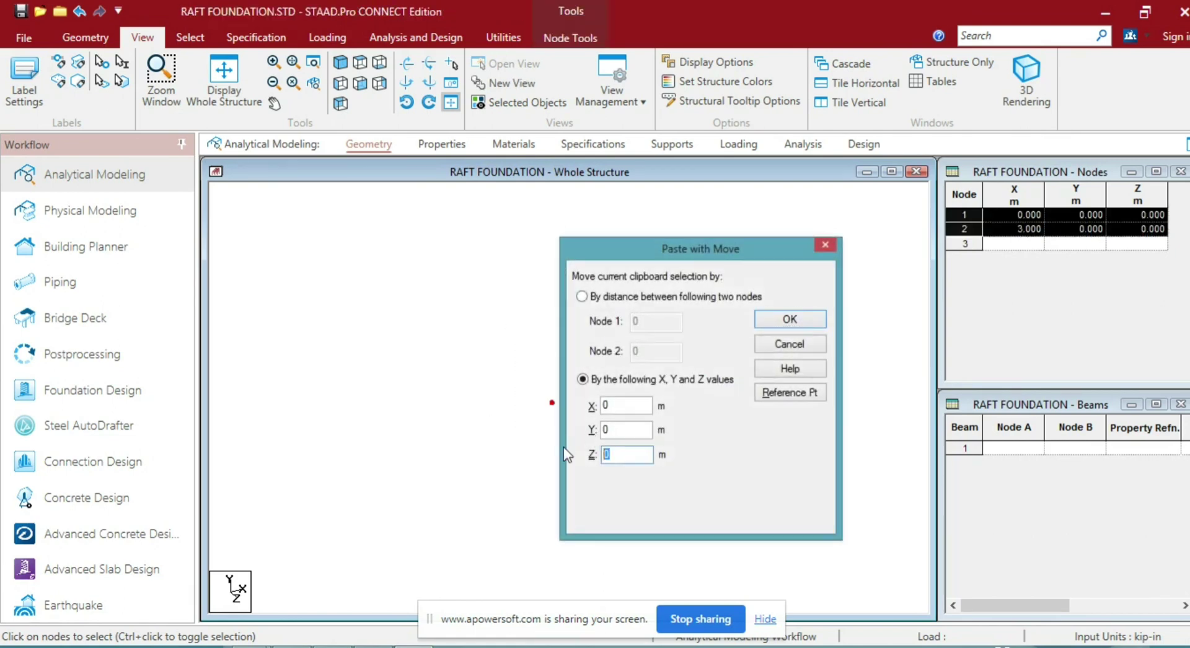
text(35)
key(Return)
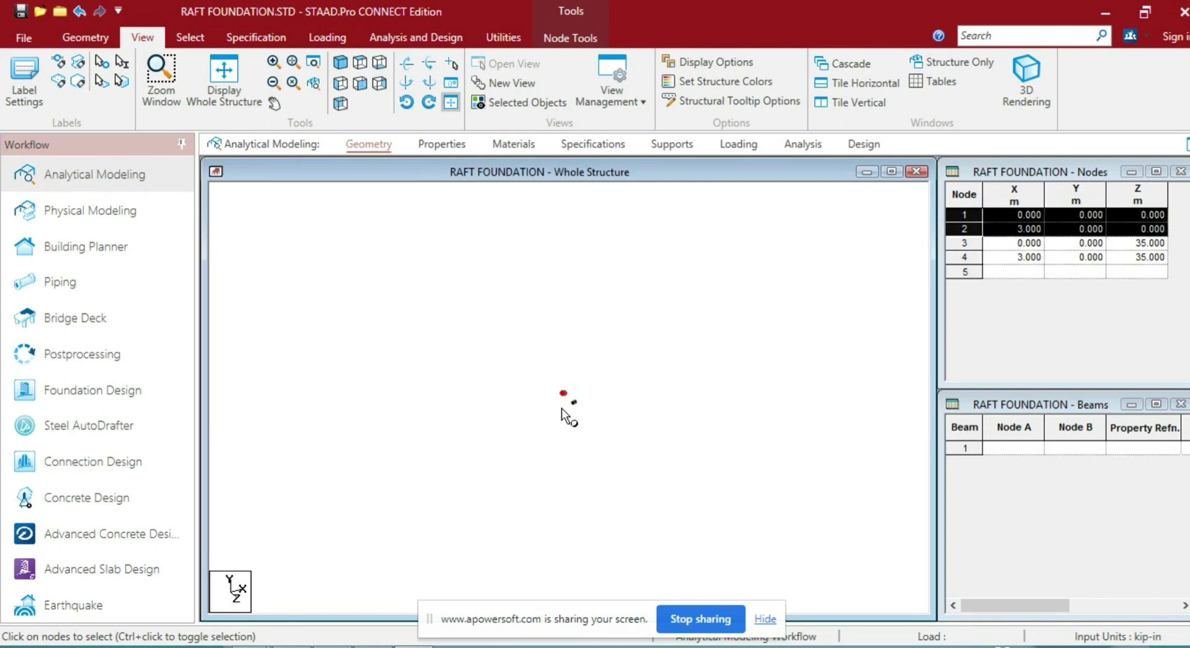
click(505, 419)
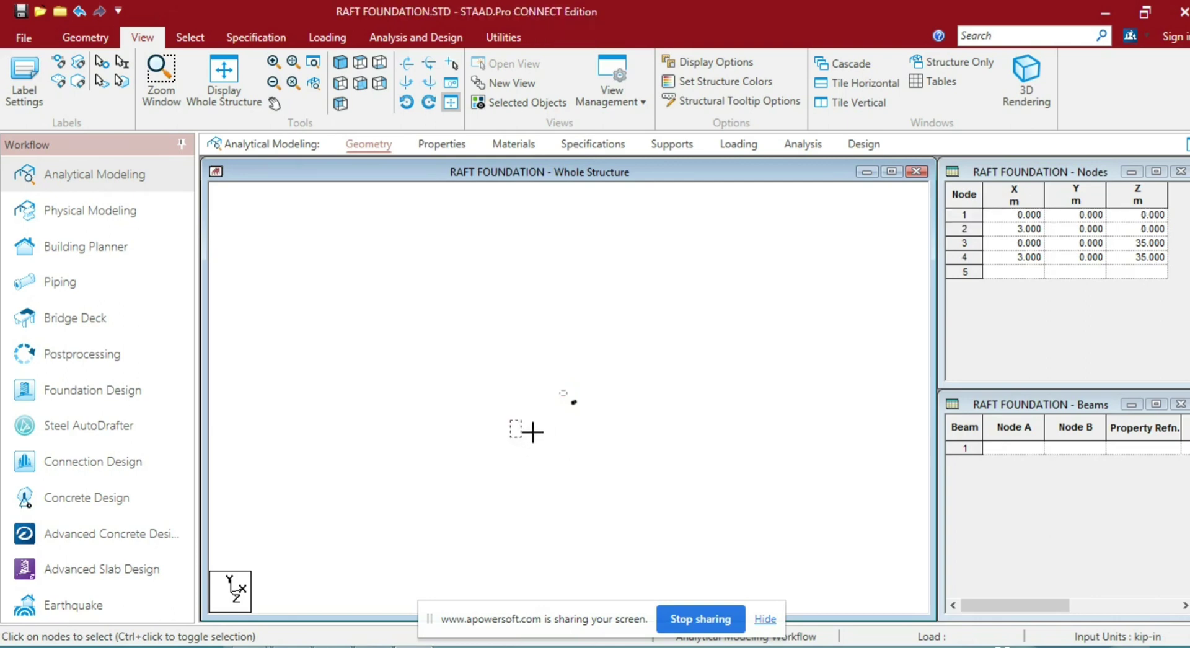
Copy the two nodes at Z = 0 upward by 3.5 m along Y to set out the height
drag(469, 322, 540, 373)
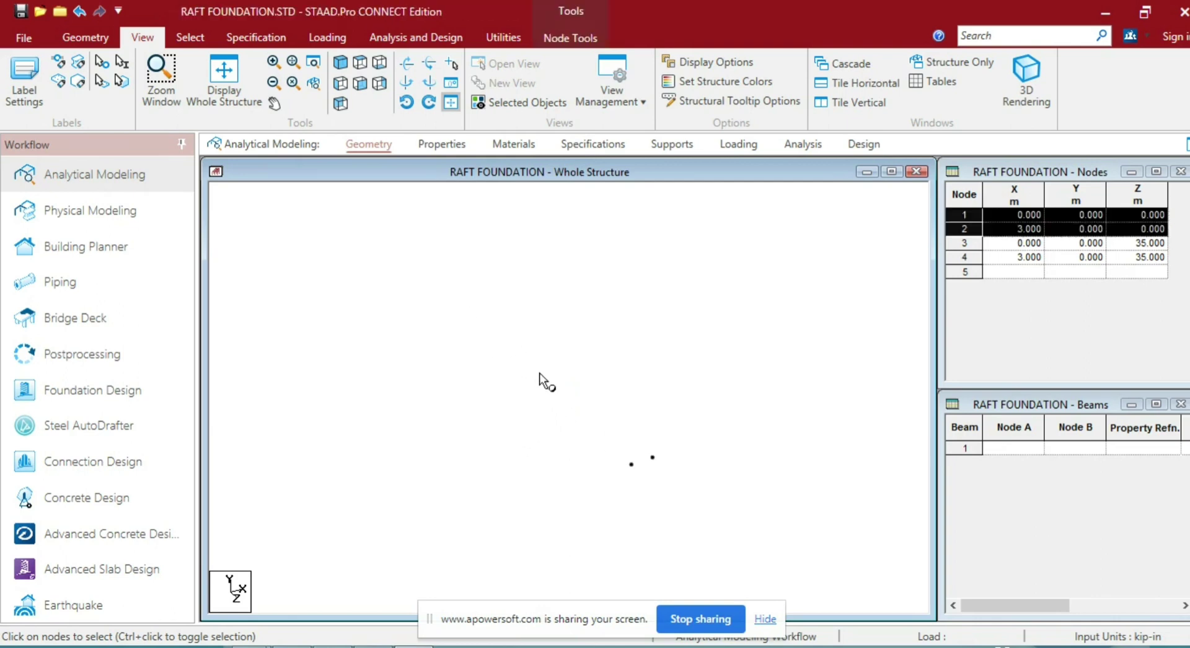
key(ctrl+v)
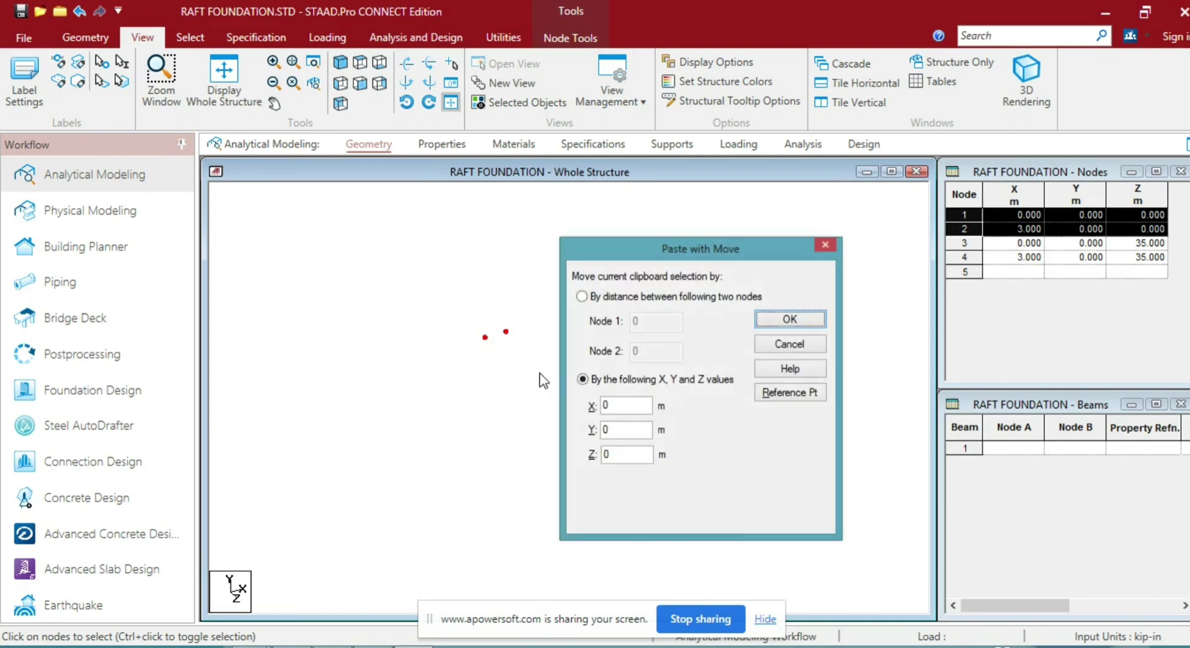
click(626, 438)
key(BackSpace)
text(3.5)
key(Return)
click(568, 414)
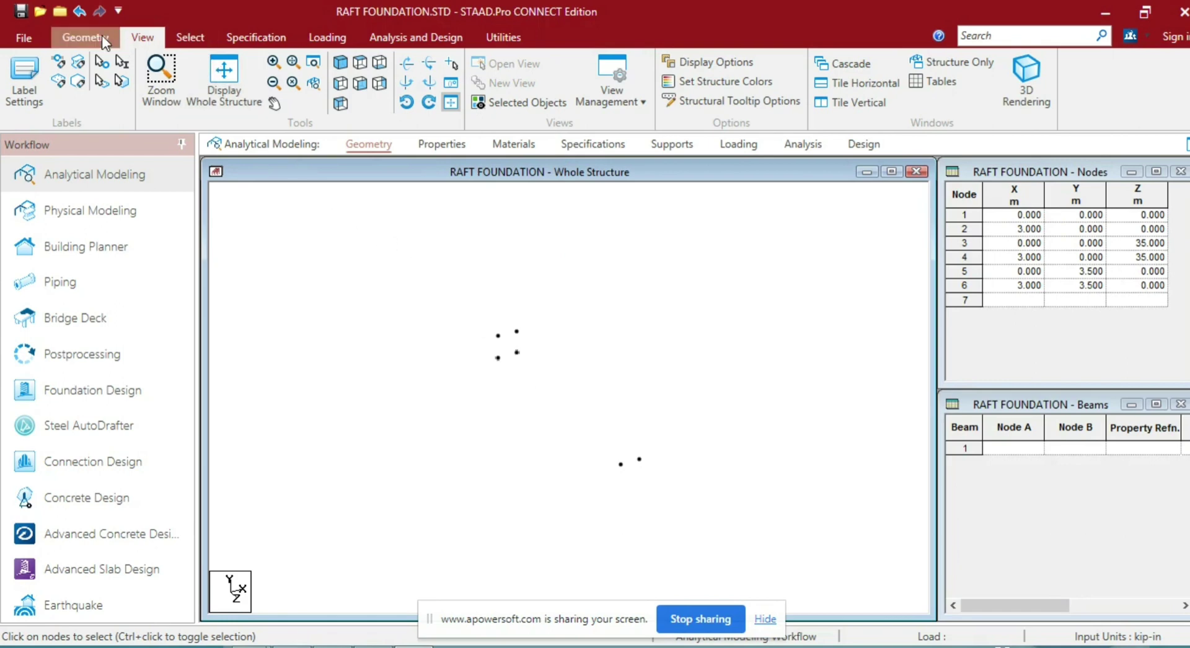
Add a triangular plate on each long side, joining the node at Z = 35 m with the lower and upper nodes at Z = 0
click(85, 37)
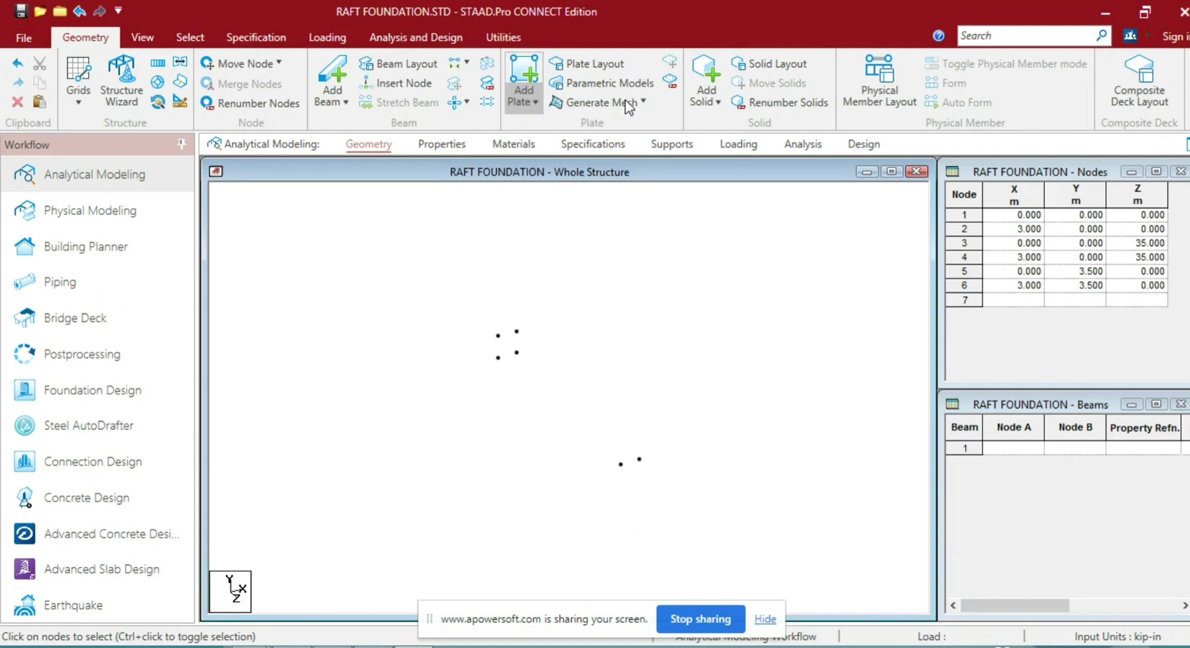
click(524, 97)
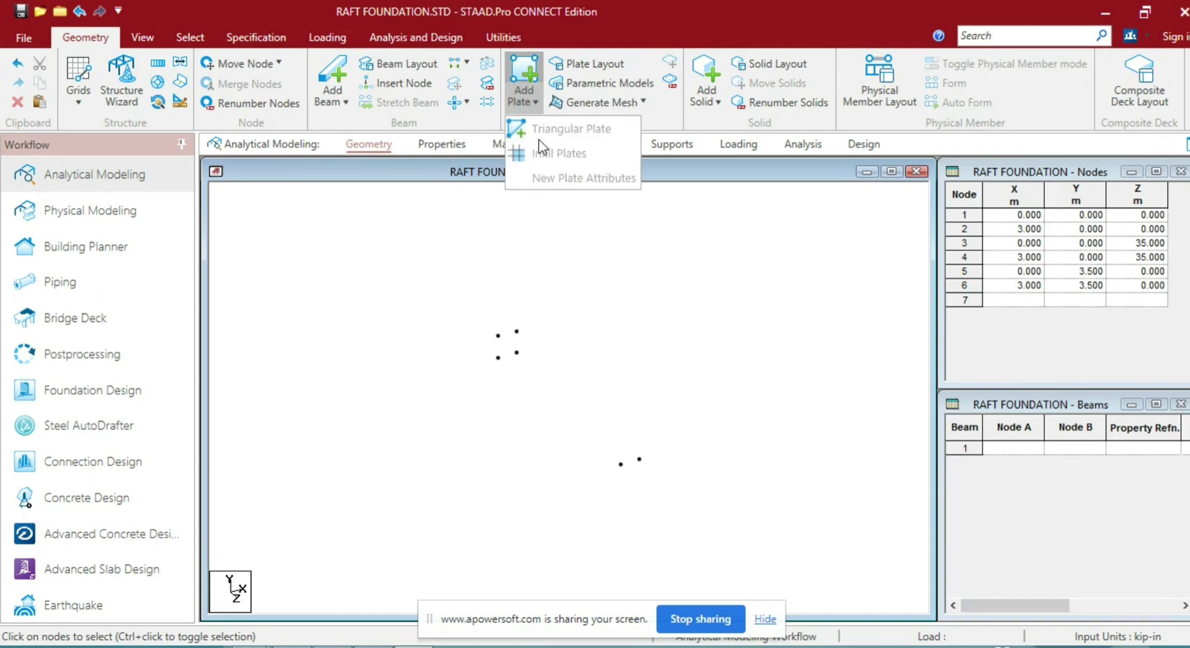
click(567, 130)
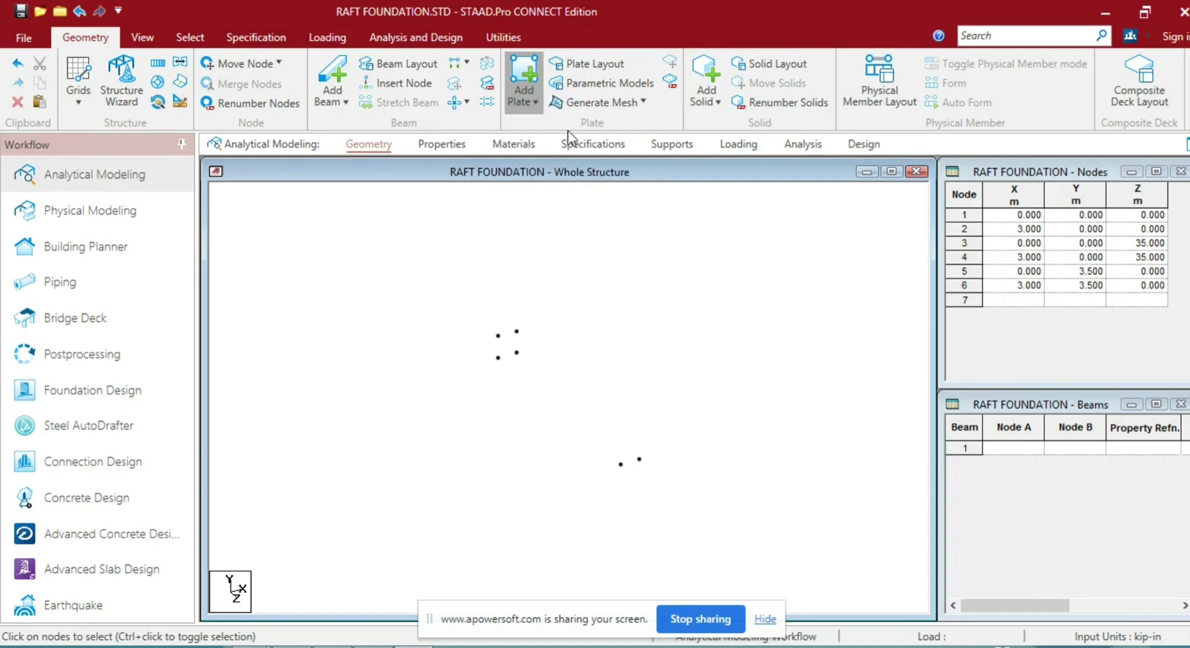
click(620, 464)
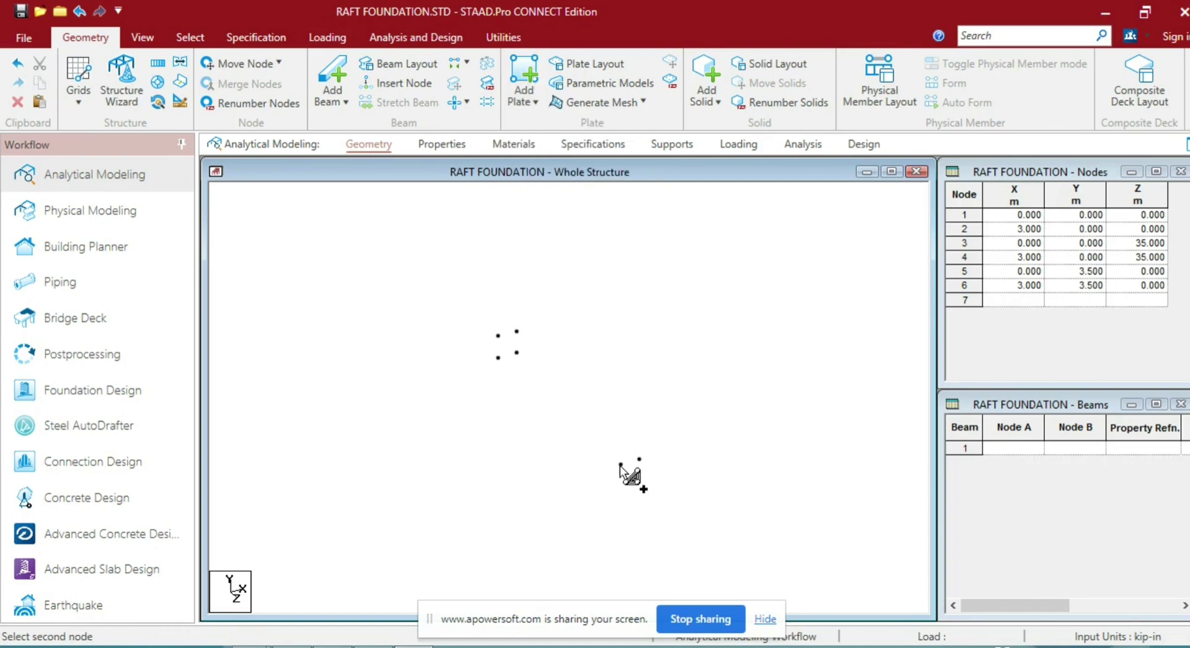
click(498, 357)
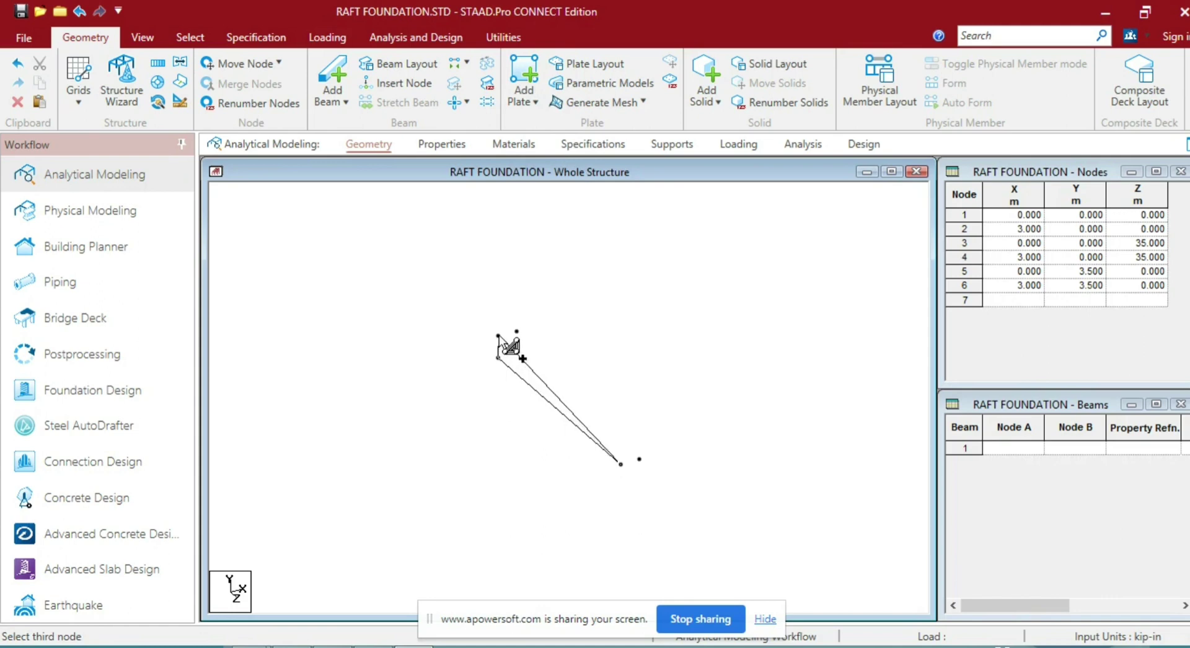
click(498, 335)
click(639, 459)
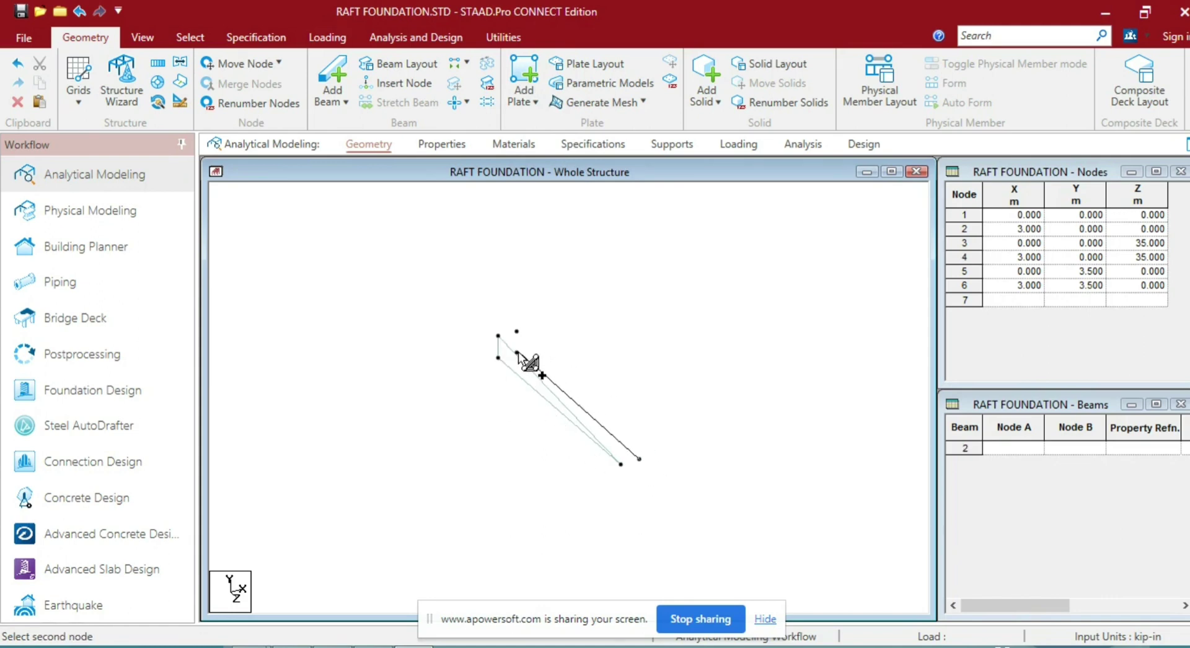
click(516, 353)
click(516, 332)
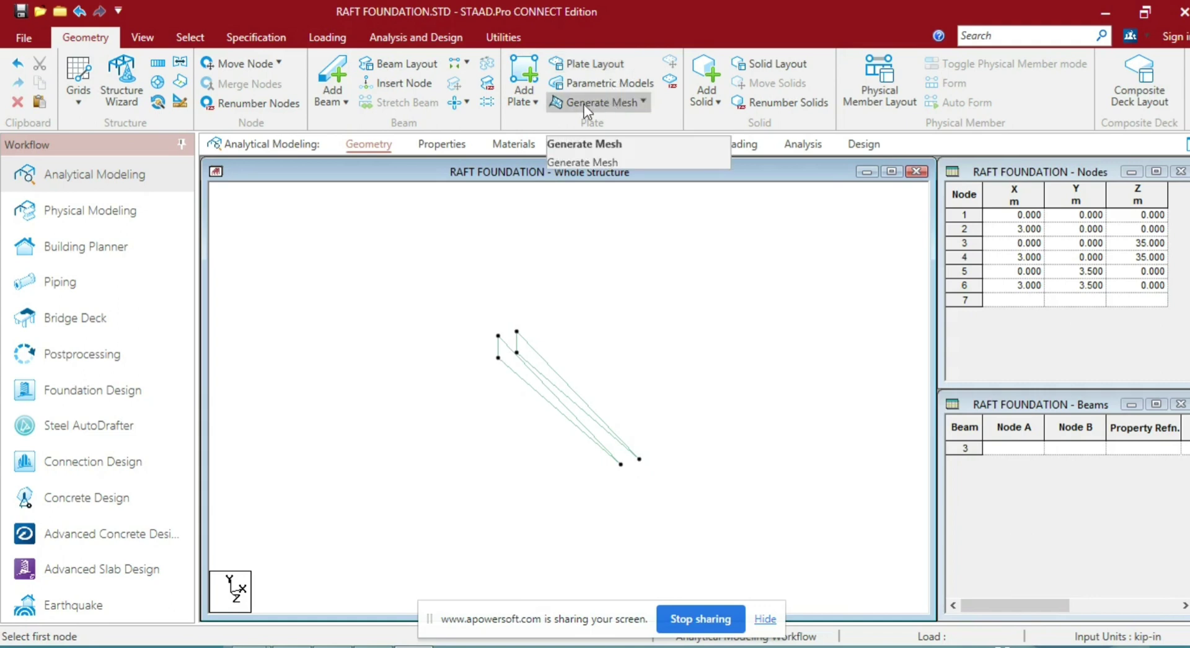
click(534, 103)
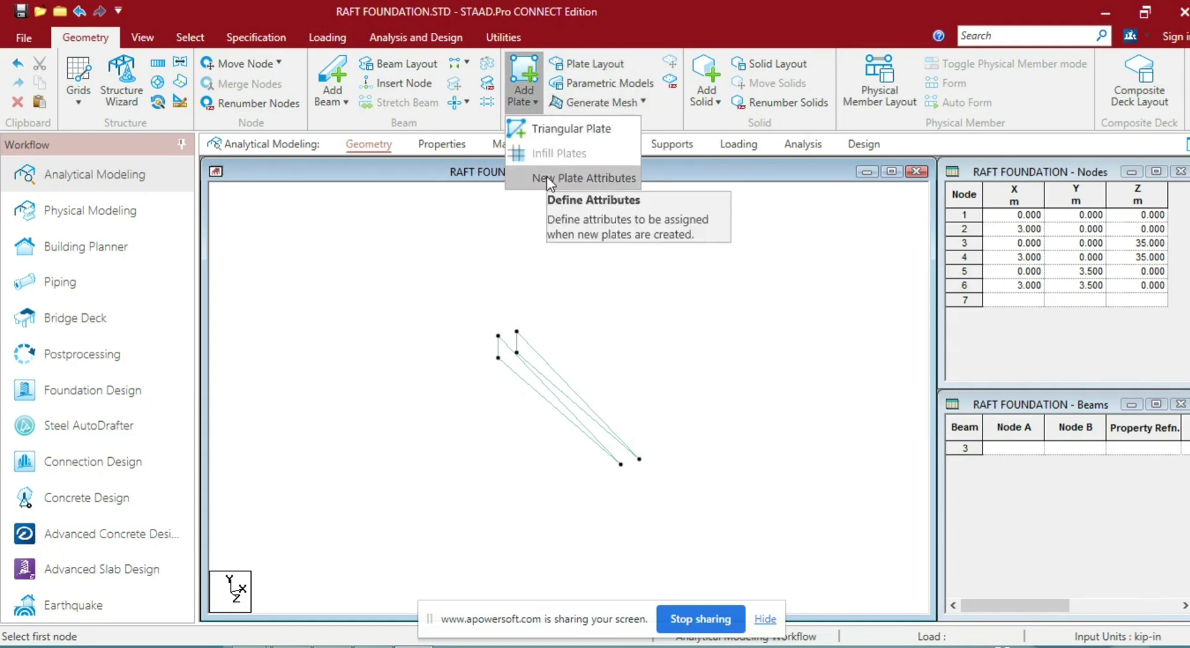
click(581, 65)
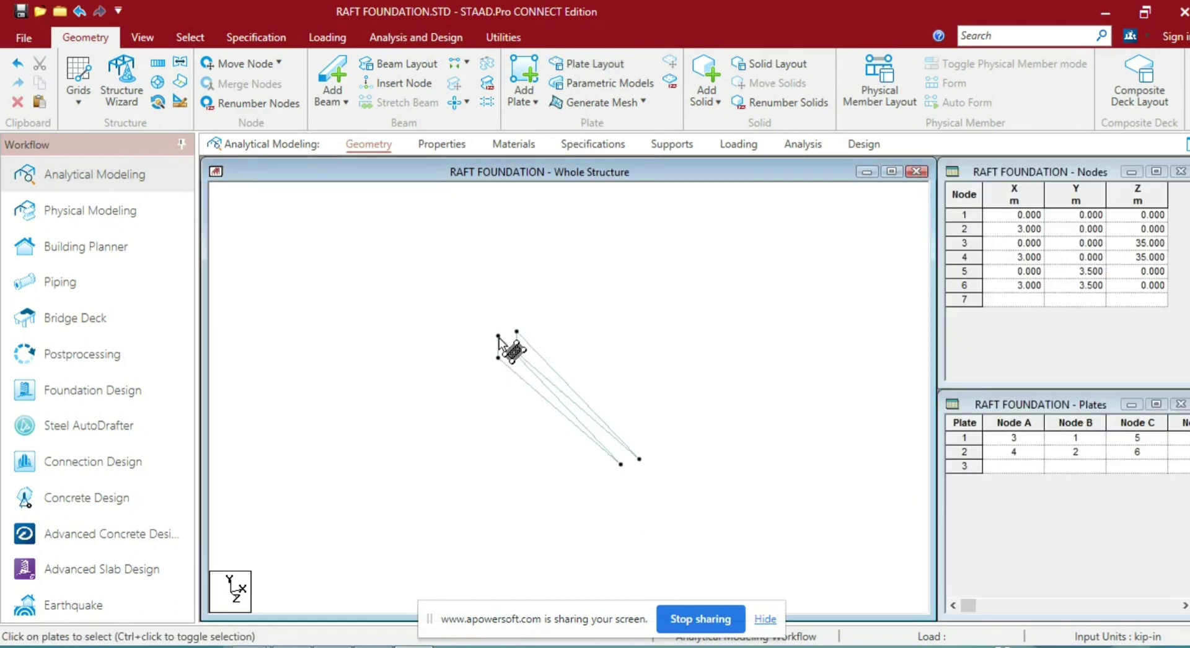
drag(499, 336, 530, 354)
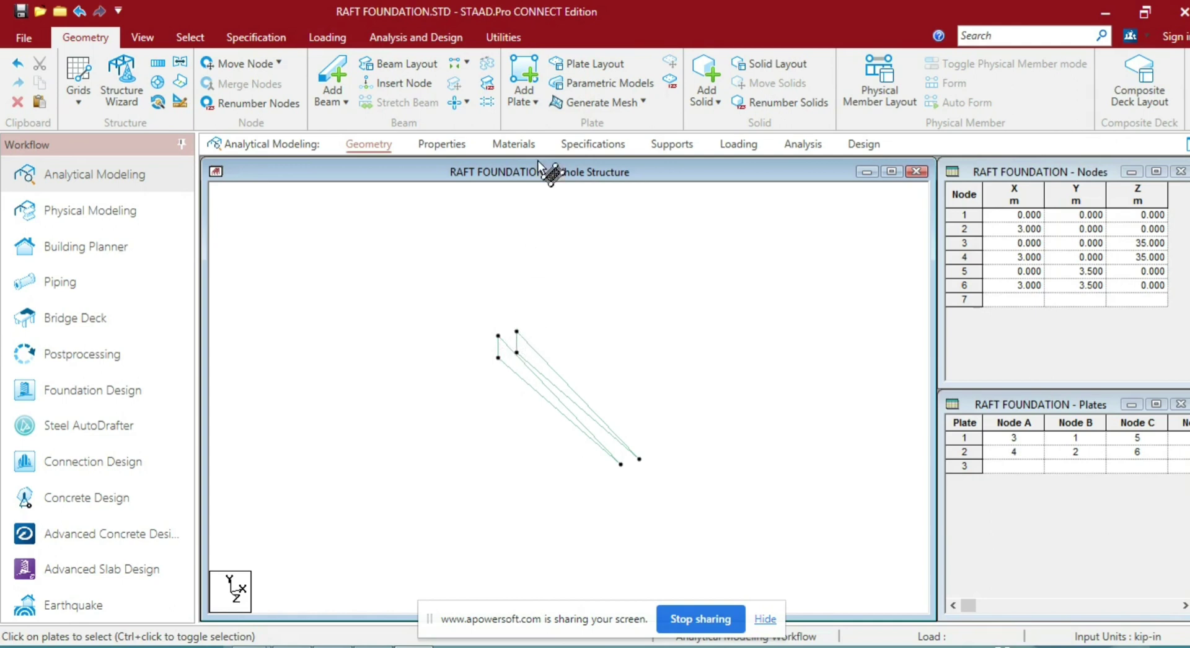
Add a new parametric meshed surface of type Slab, keeping the name Meshed Surface 1 and the use of nodes and beams as density points
click(585, 83)
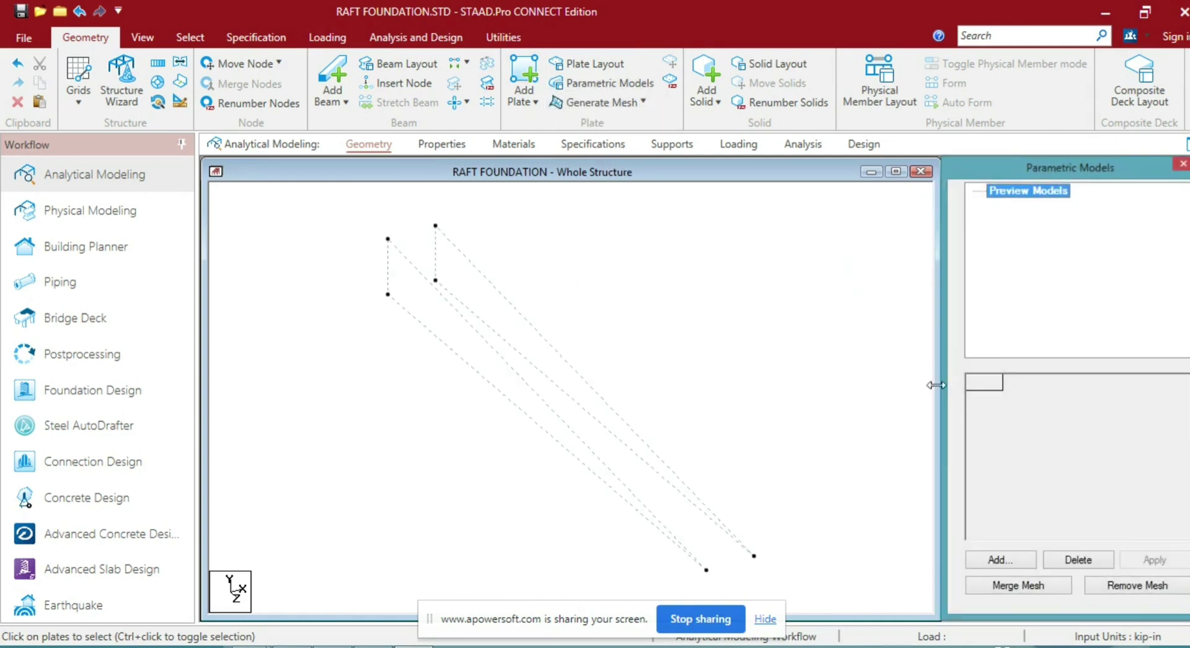
drag(386, 241, 458, 235)
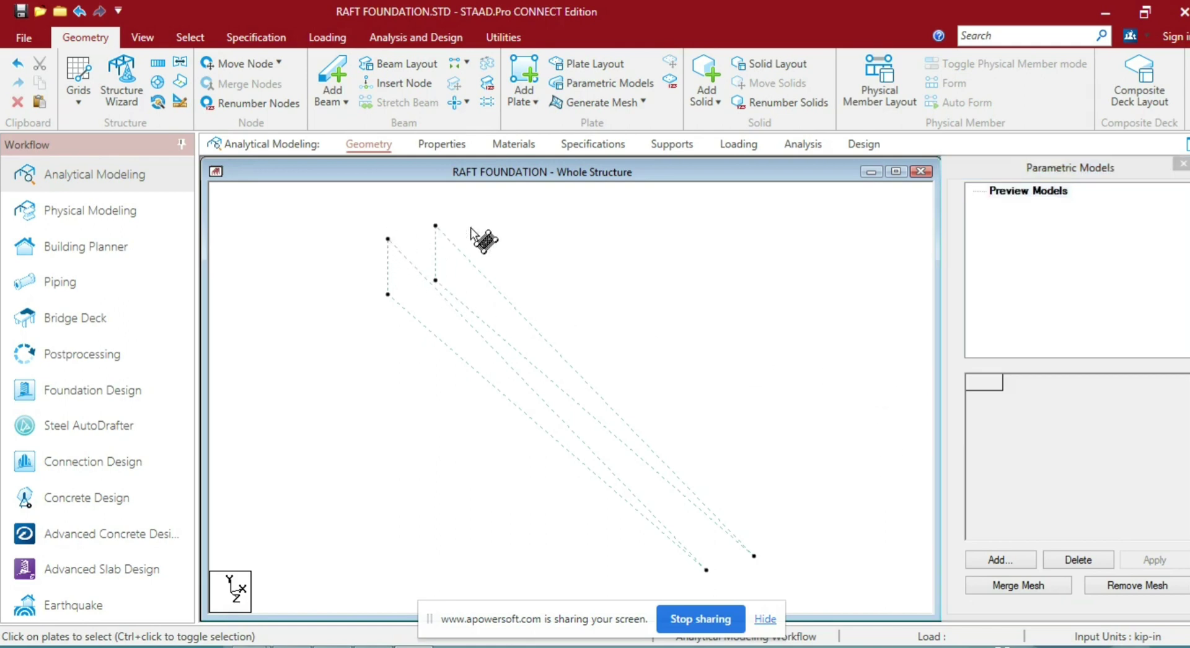
click(1001, 561)
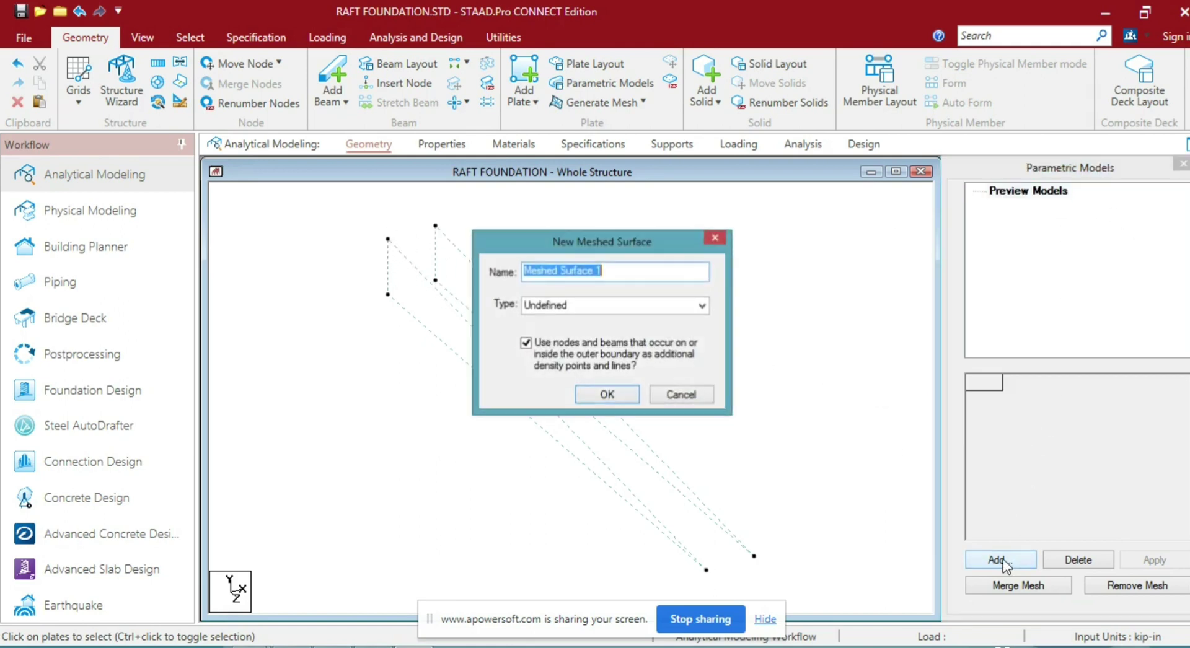
click(702, 305)
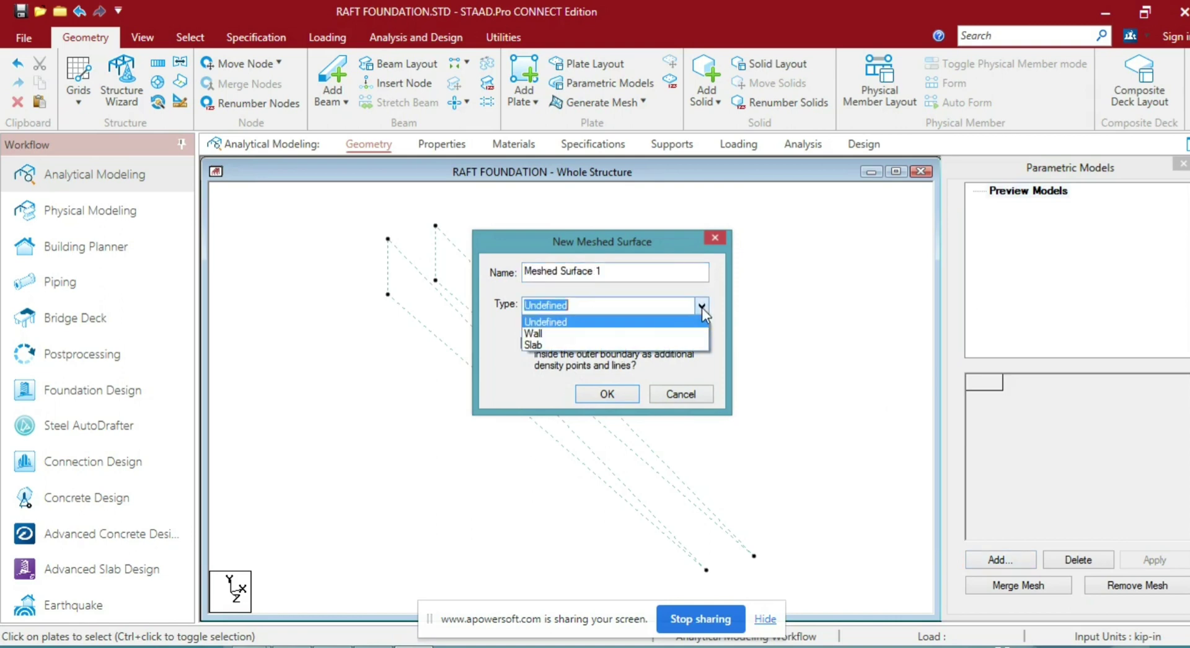
click(634, 344)
click(620, 394)
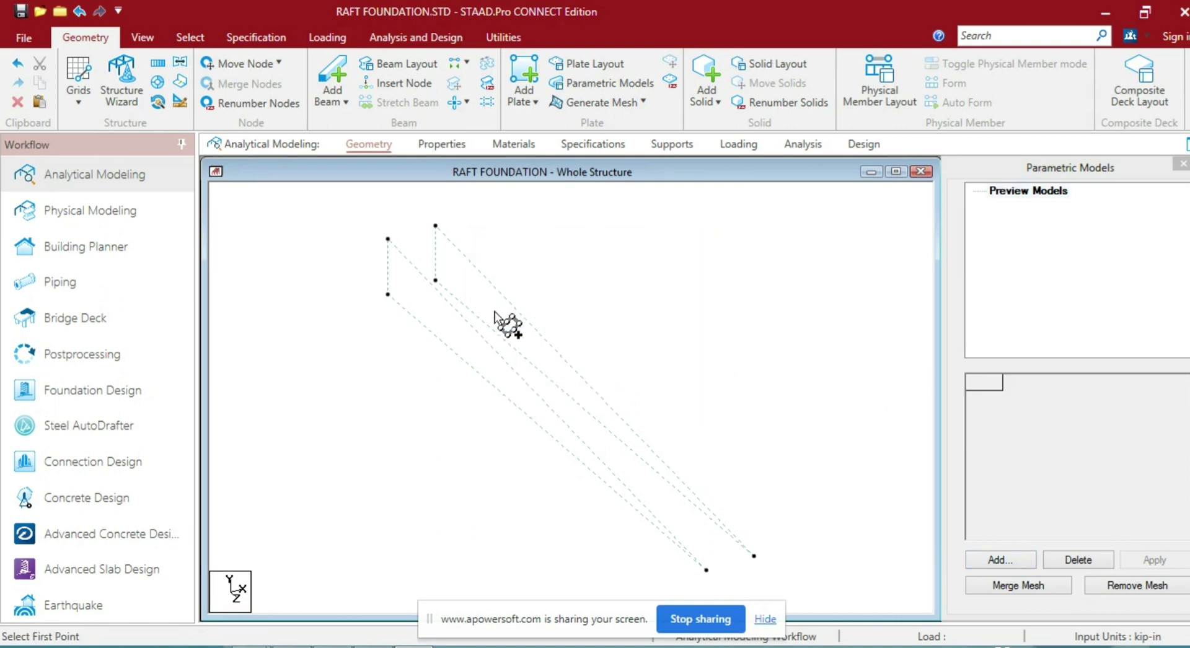
Outline the slab boundary around the sloped top surface through its two upper nodes and the two nodes at Z = 35 m
click(435, 226)
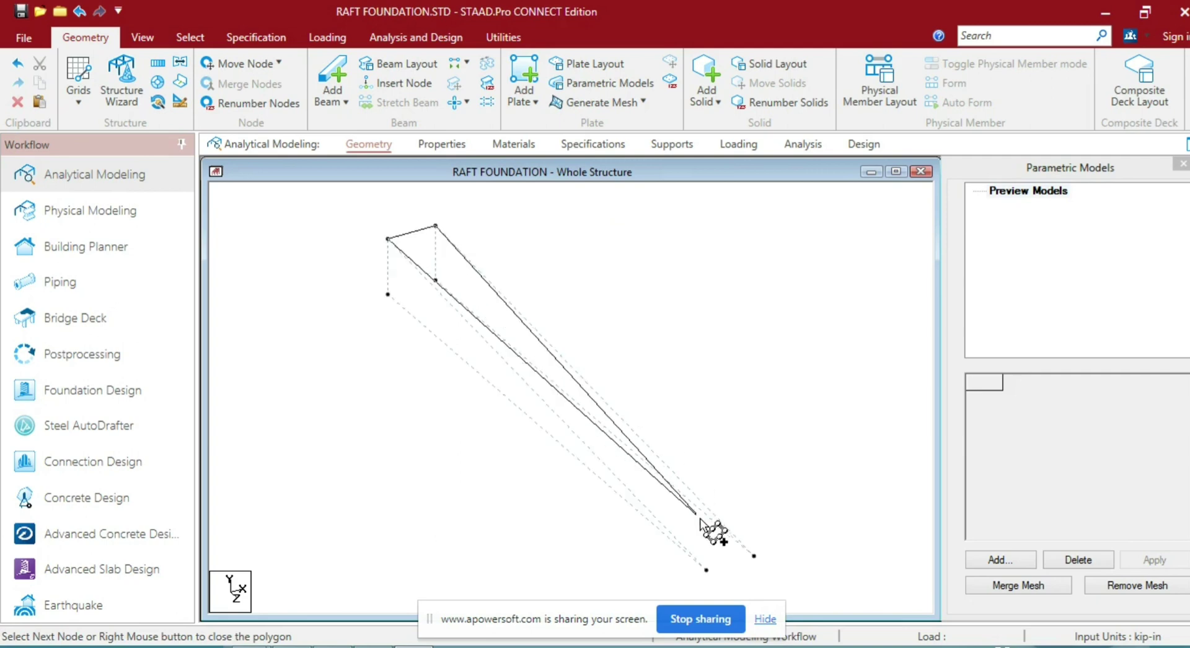
click(753, 556)
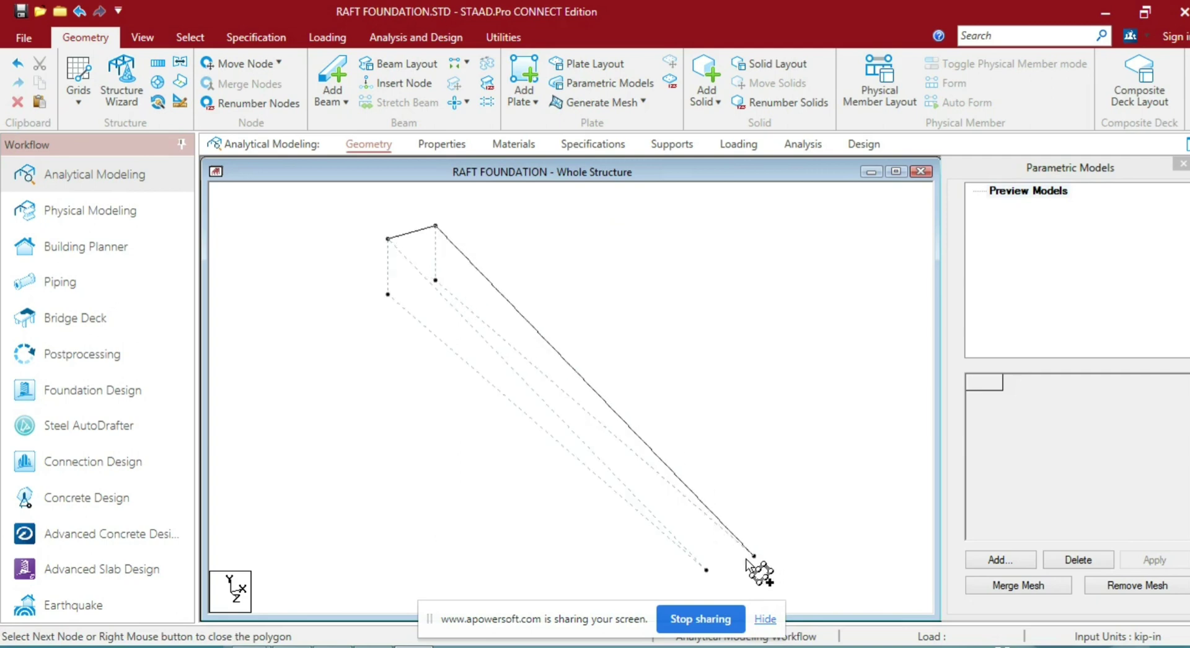
click(705, 571)
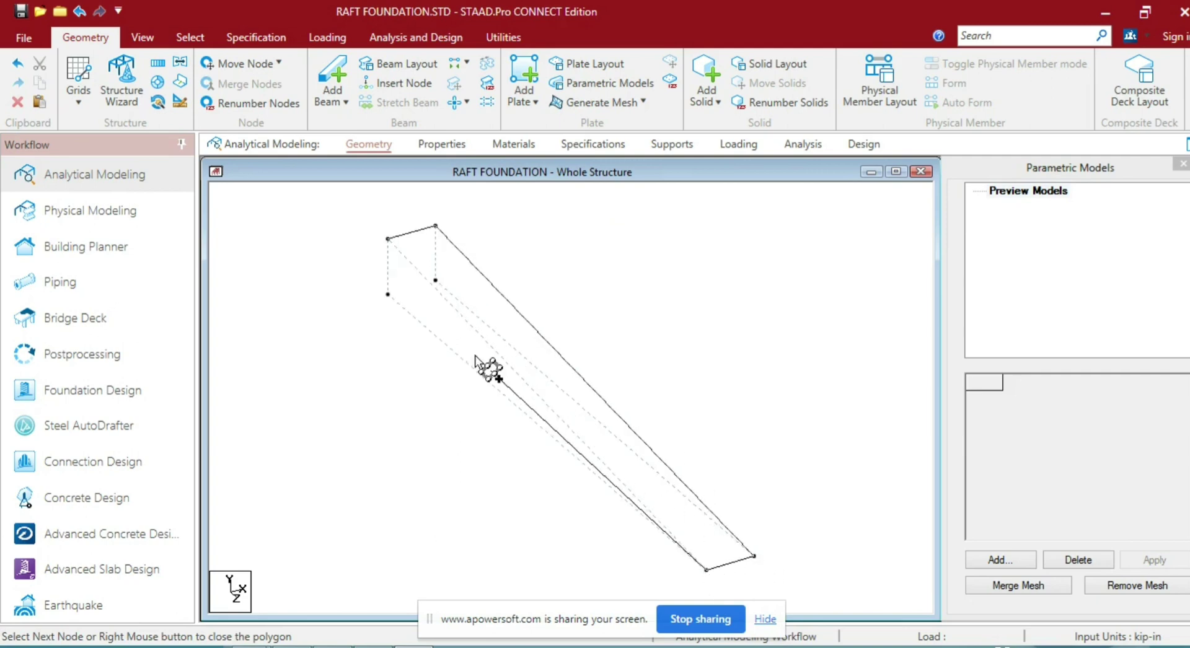
click(388, 242)
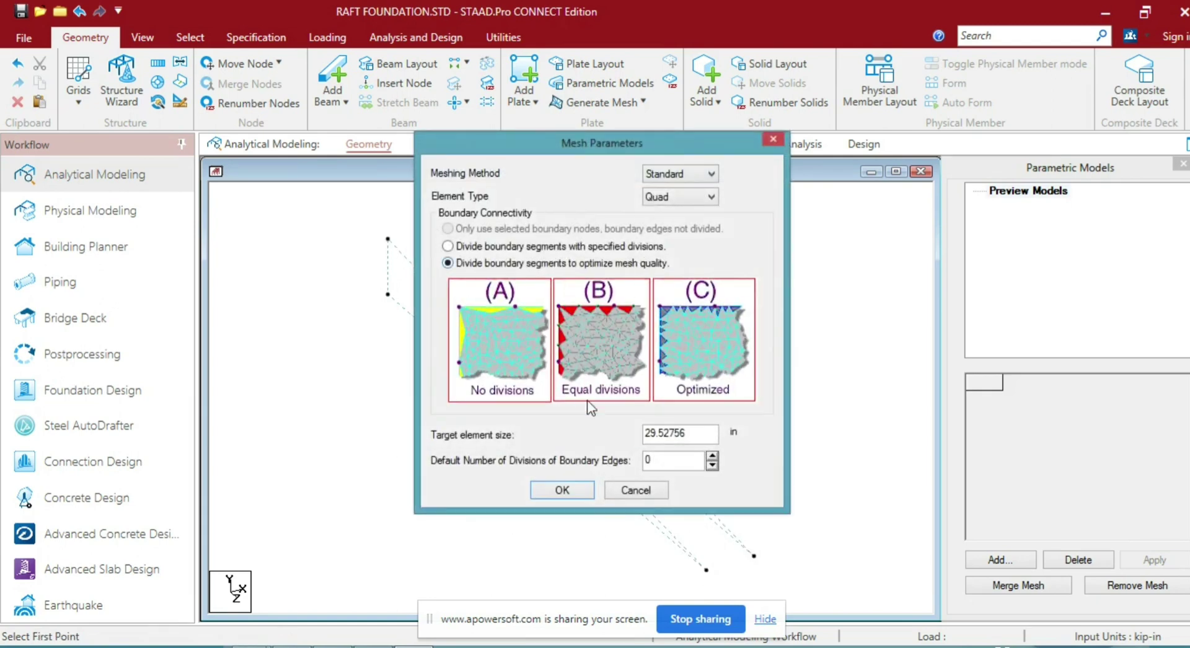
Accept the Standard Quad mesh with optimized boundary divisions, decline openings, and merge the mesh into the model
click(575, 488)
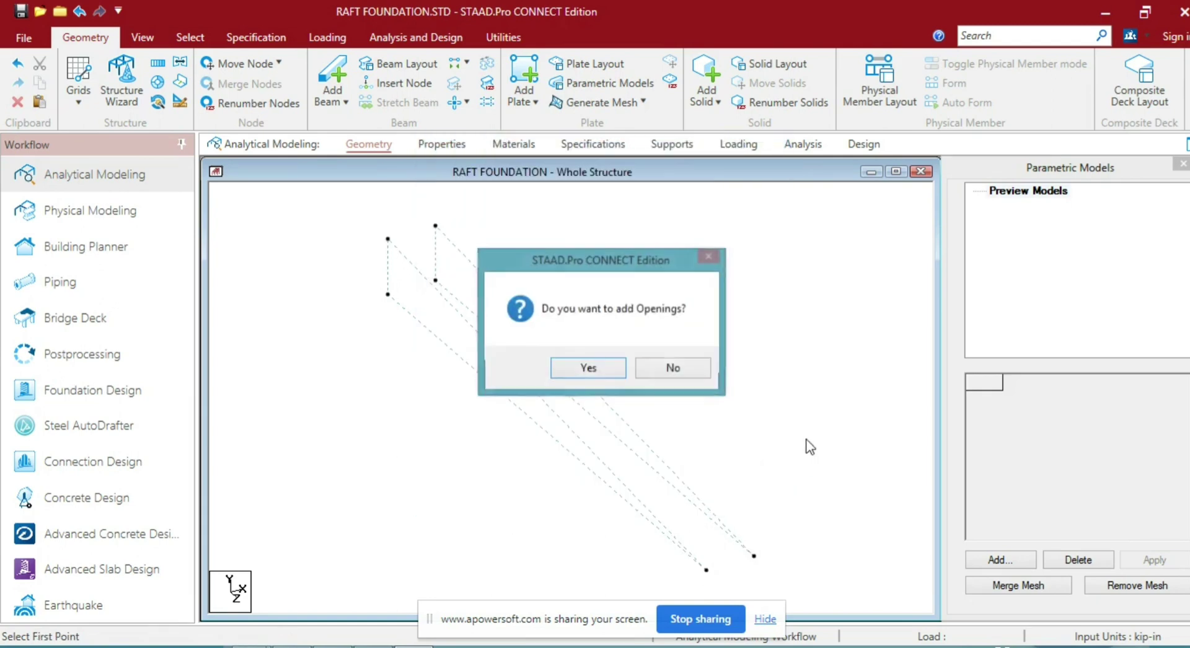
click(684, 370)
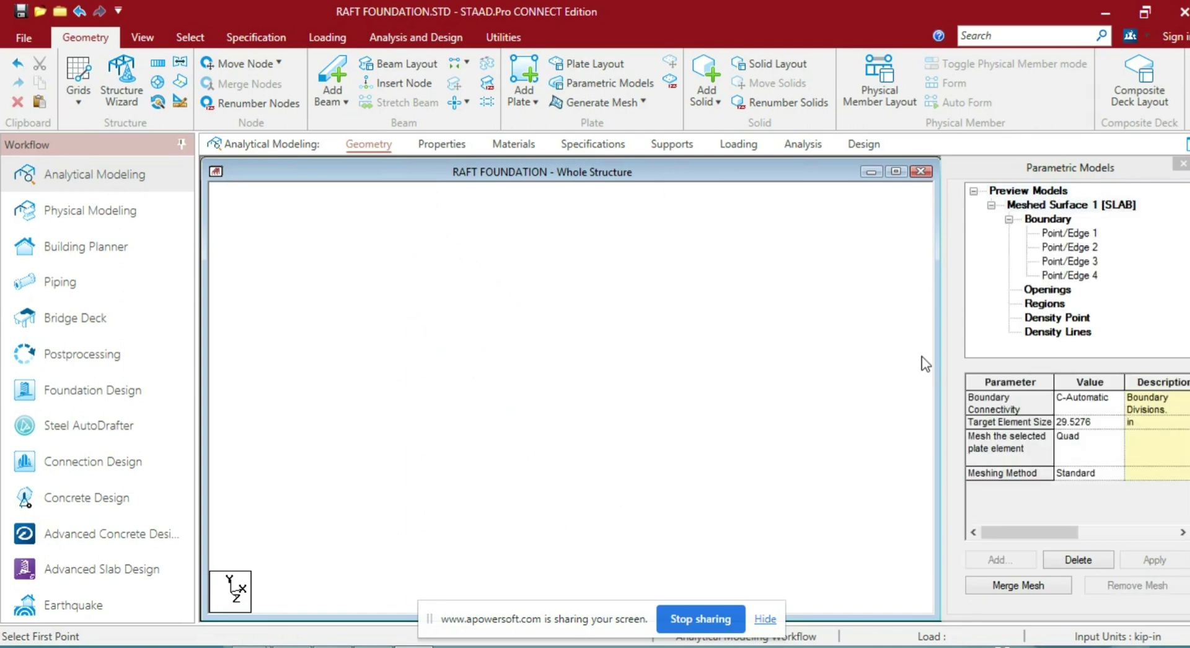
click(1007, 584)
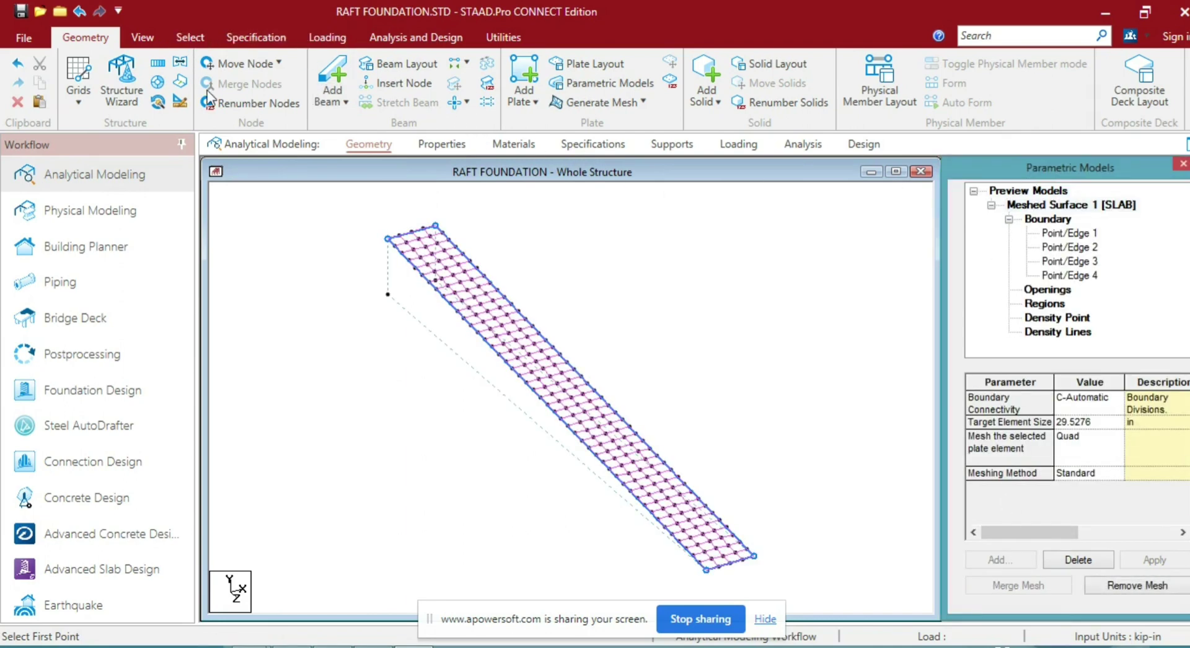
Switch to the project notes in Notepad and read what follows the geometry step
click(445, 147)
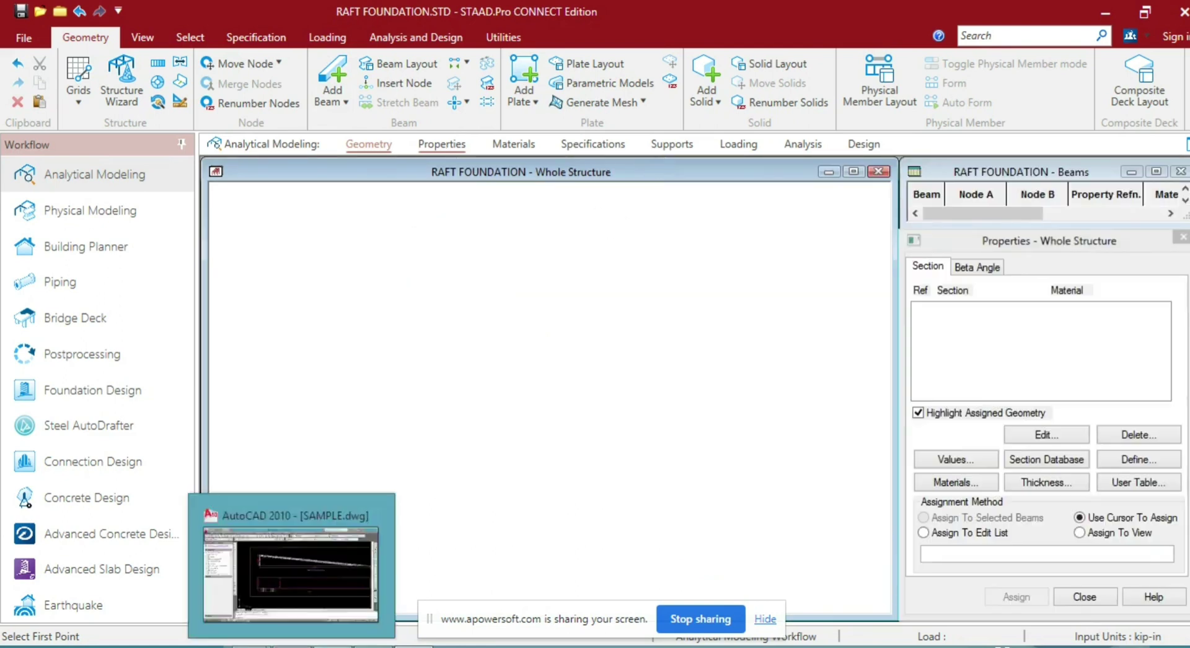
mouse_move(333, 647)
click(332, 580)
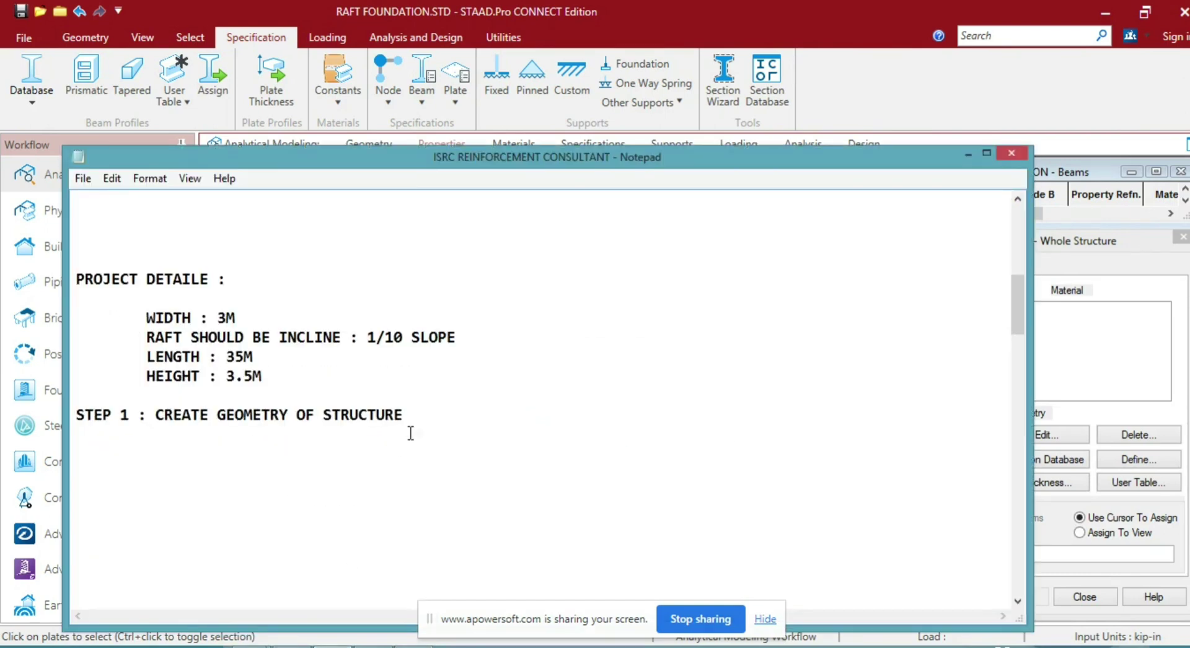
scroll(329, 402, down, 9)
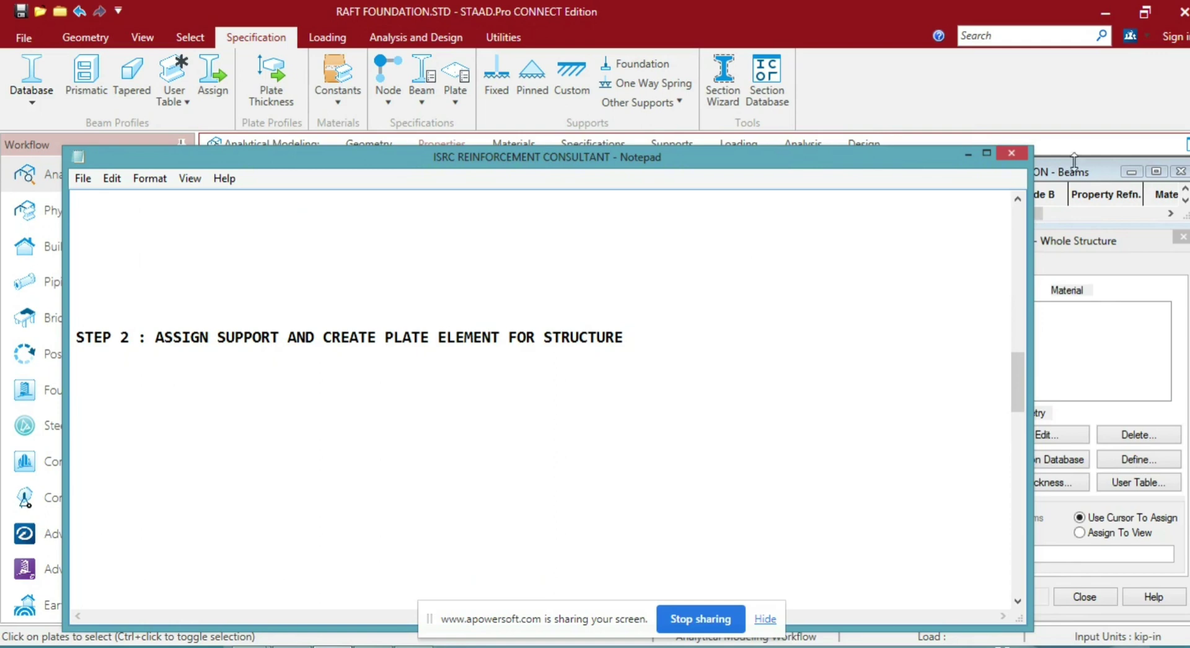
click(967, 153)
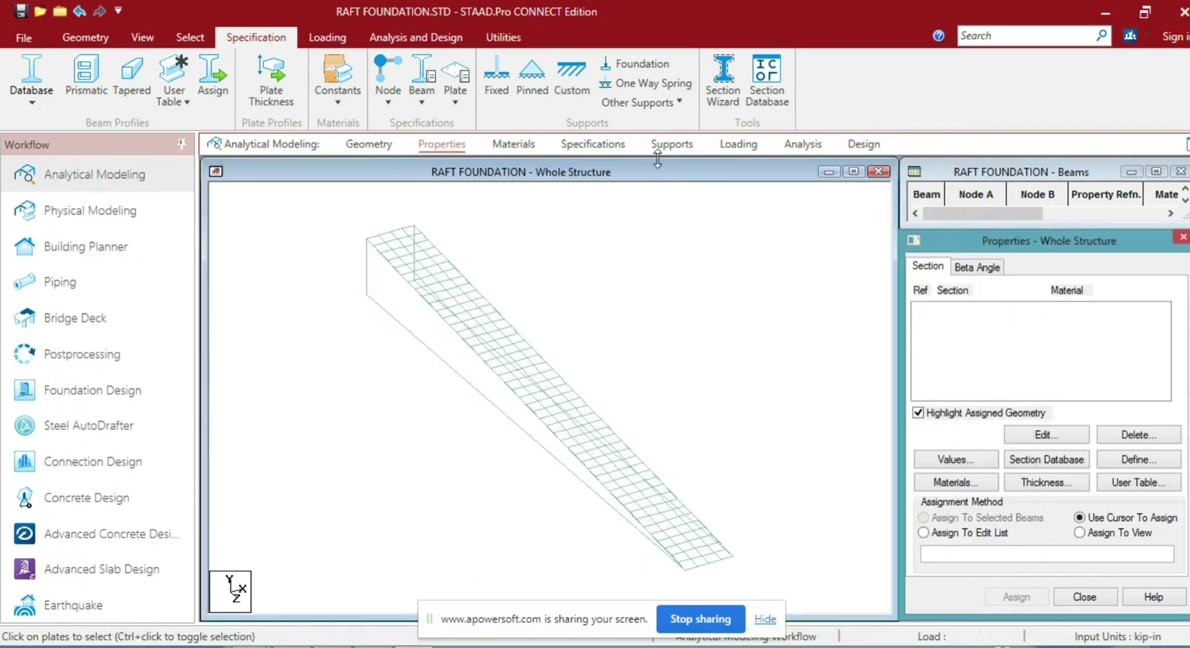
Create a fixed support for the whole structure and choose it for assignment
click(687, 144)
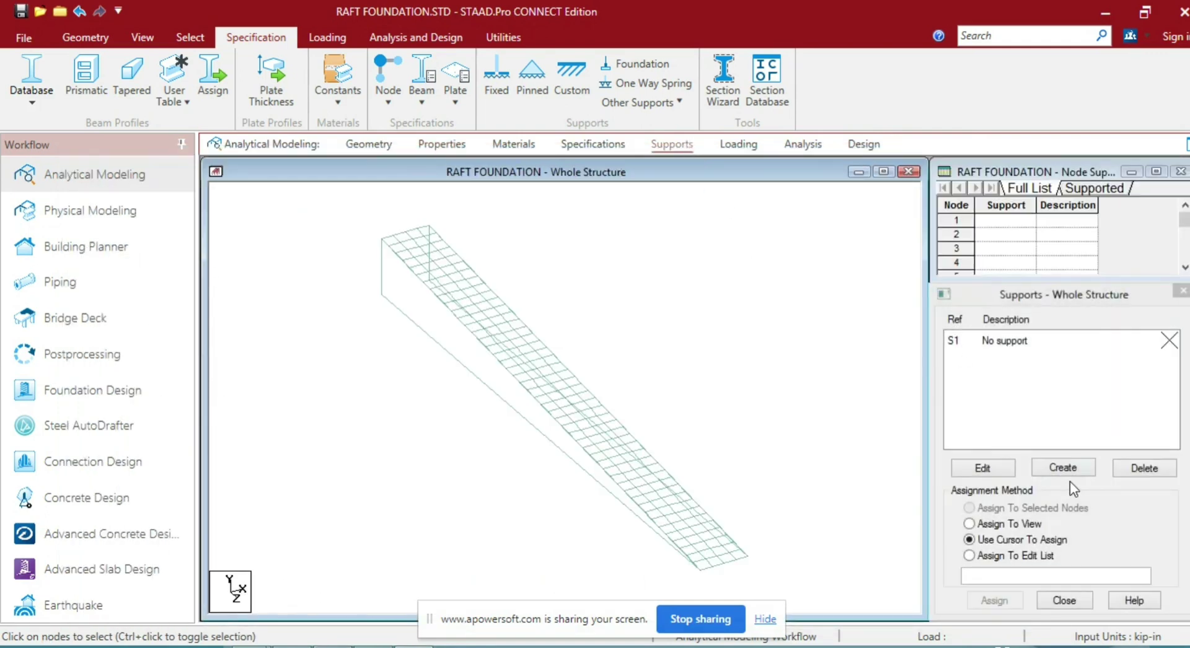
click(1062, 468)
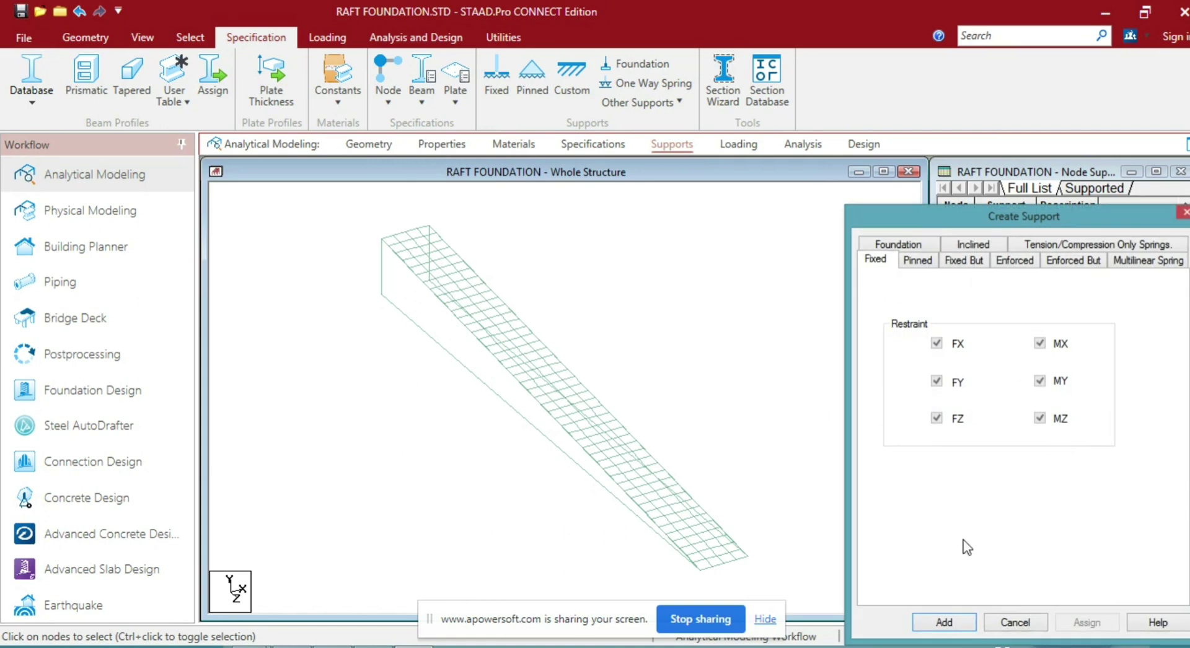
click(944, 622)
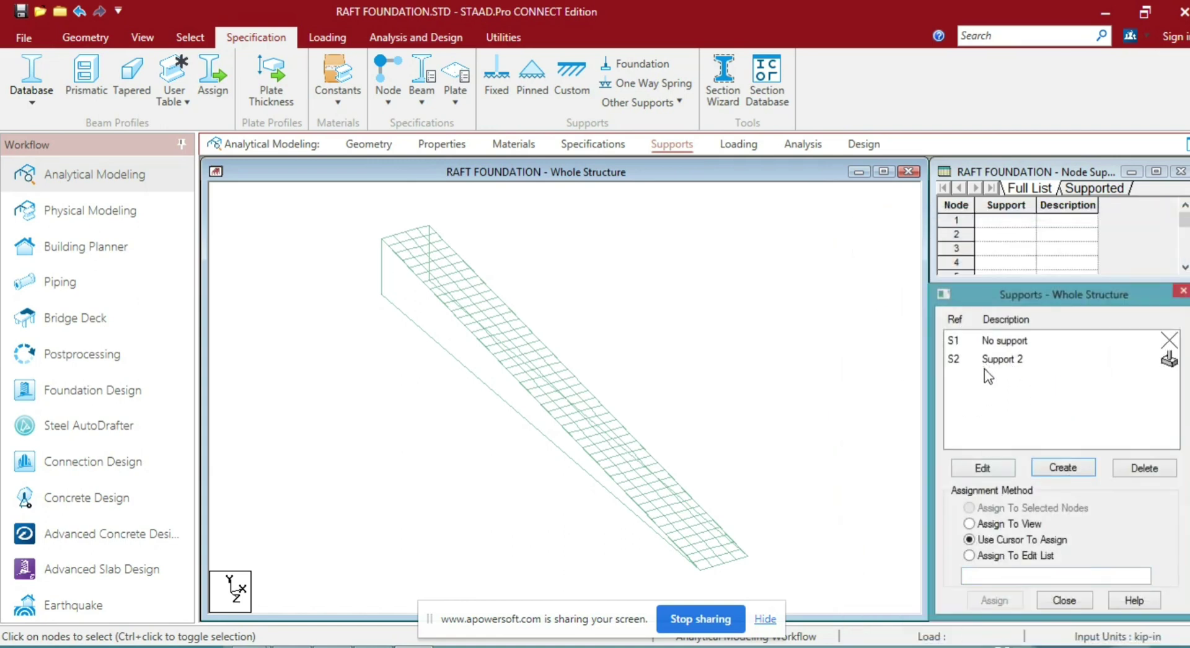
click(989, 362)
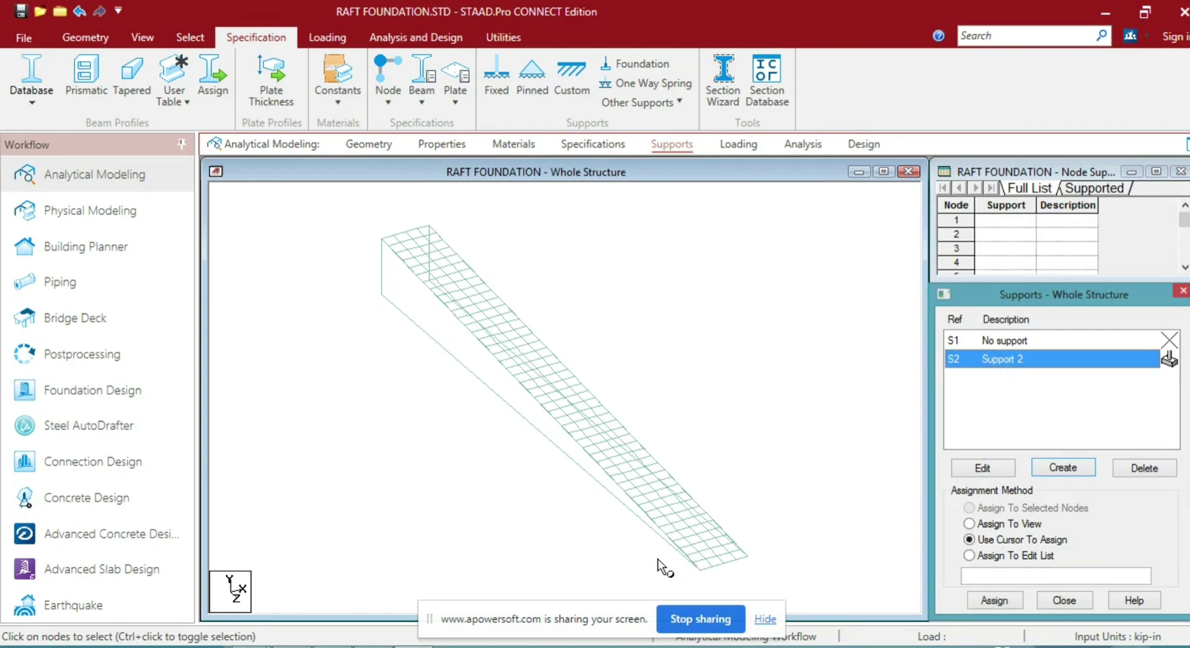
Assign the fixed support to the two lower nodes at the raft's high end, nodes 1 and 2
drag(658, 561, 769, 583)
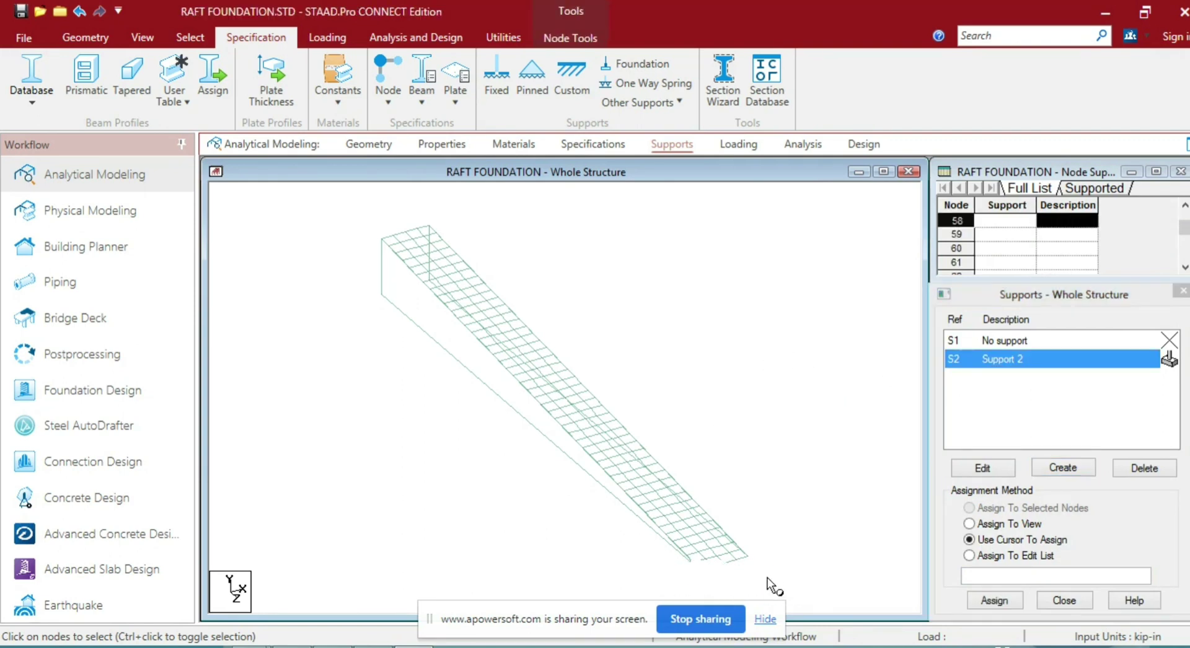
drag(734, 530, 762, 580)
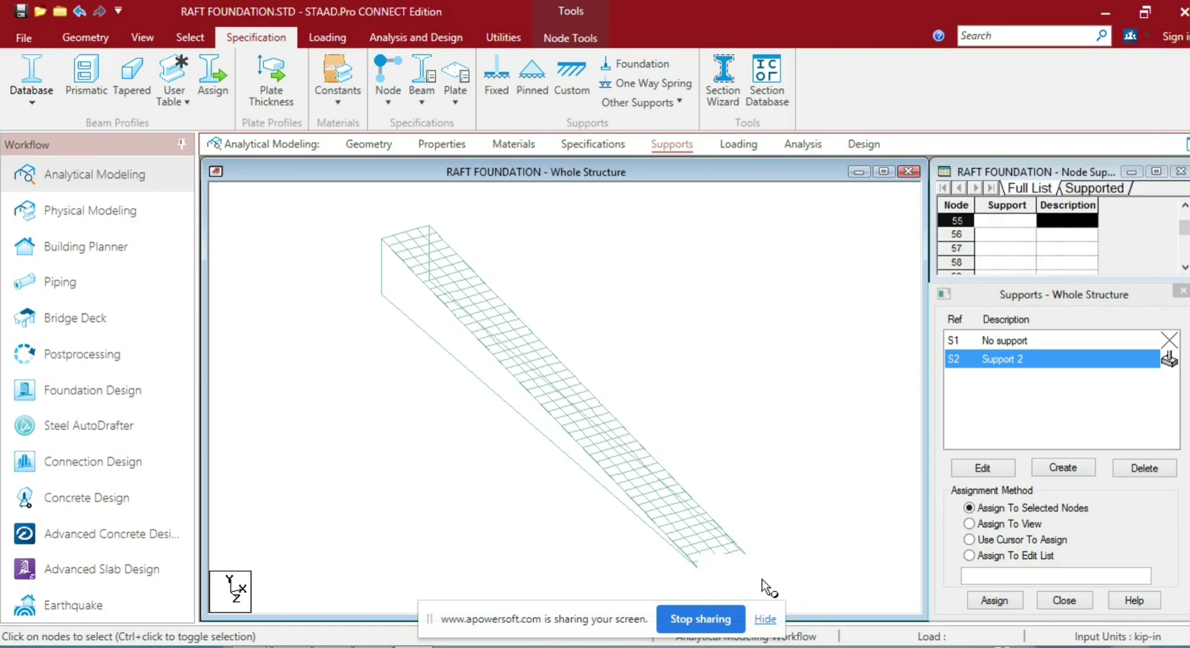
click(381, 295)
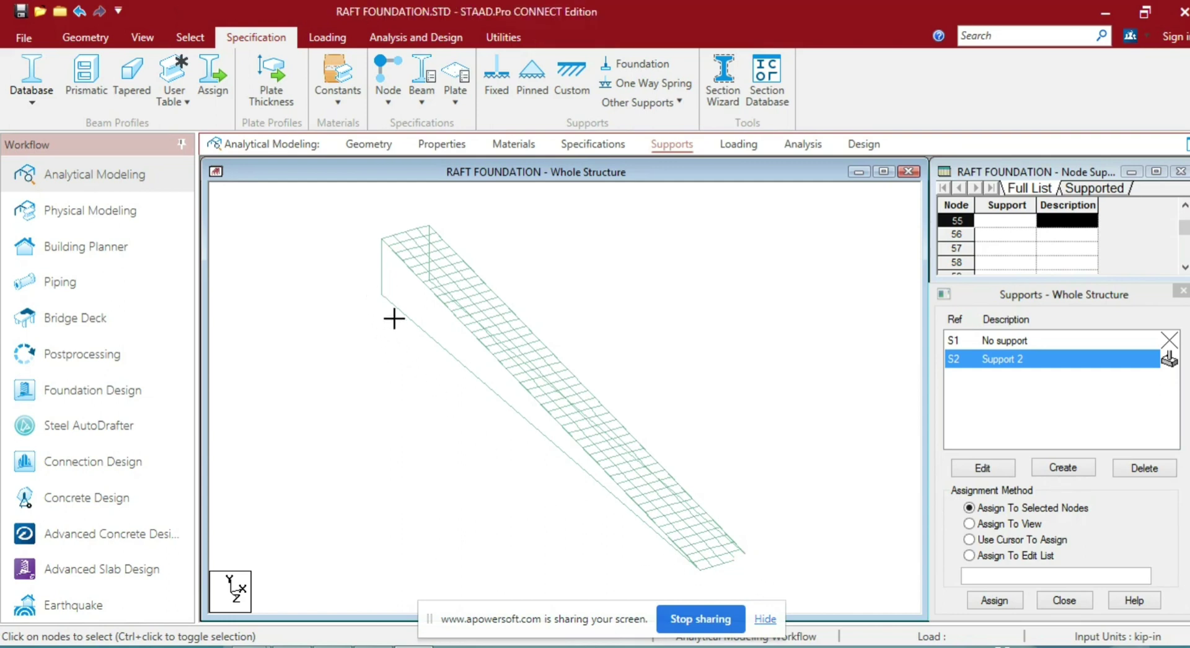
click(994, 601)
click(1057, 499)
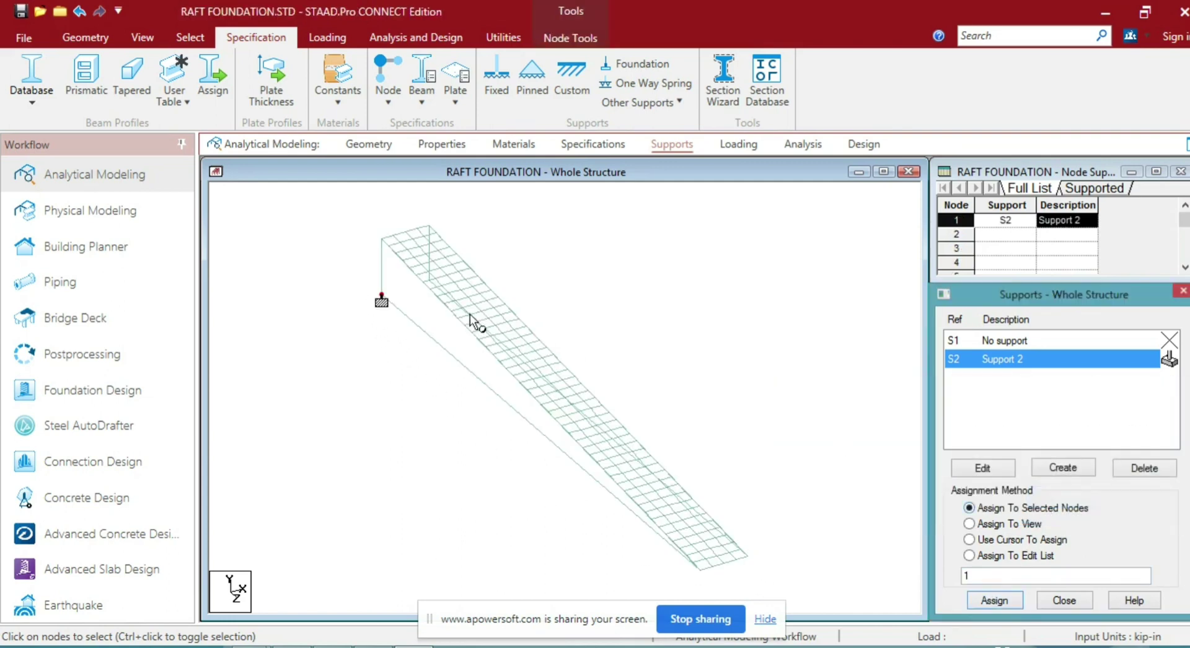
click(430, 283)
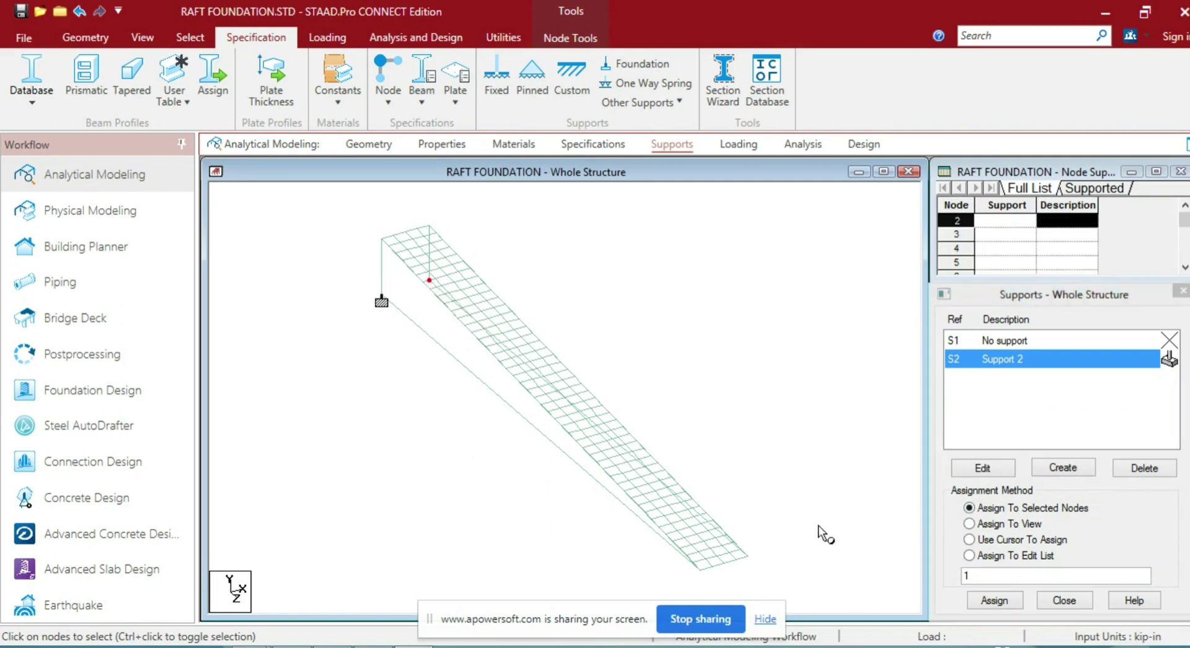
click(1019, 601)
click(1035, 497)
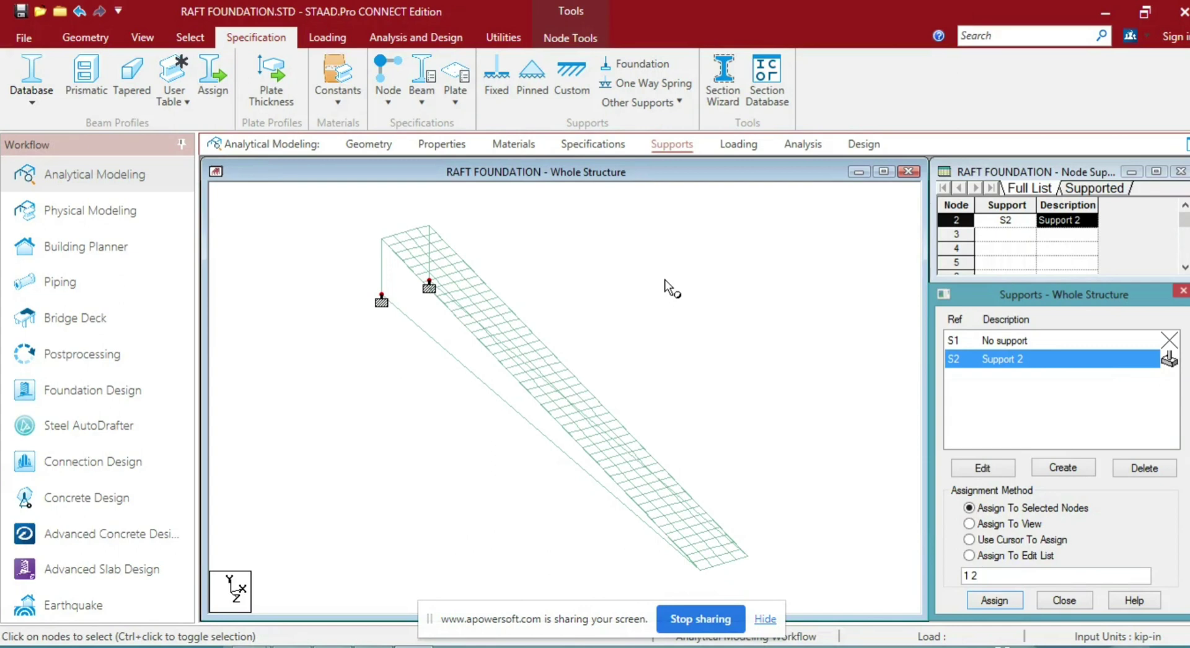
Assign the fixed support to the corner node 3 at the raft's low end
click(648, 544)
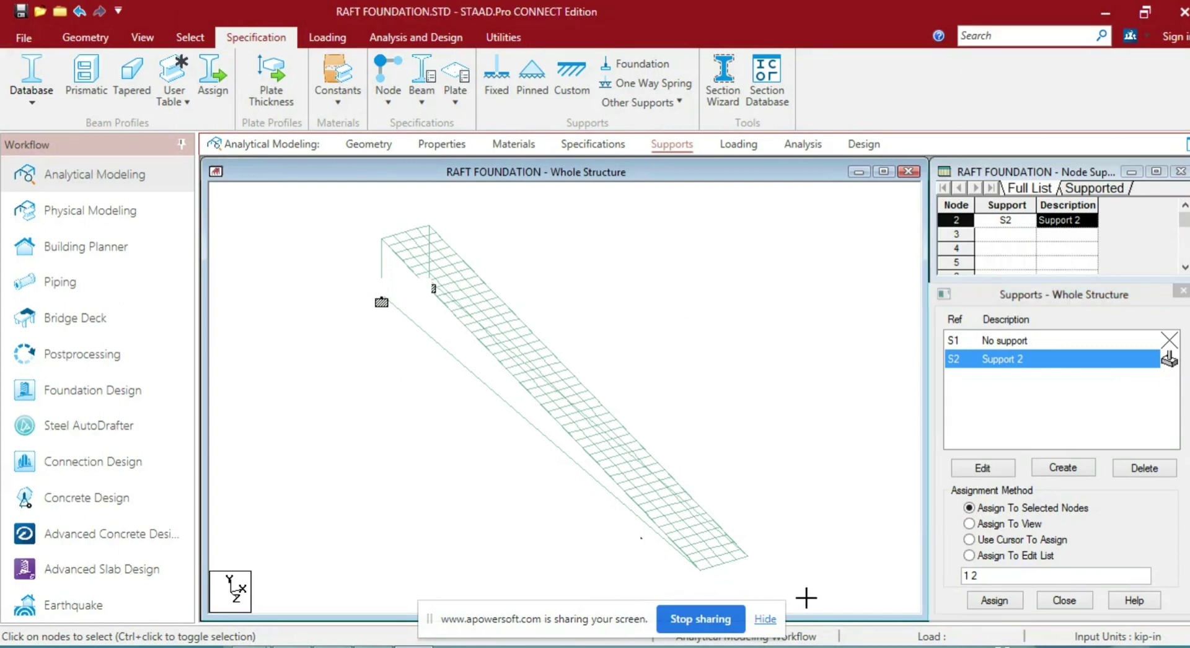
drag(805, 598, 806, 599)
click(787, 573)
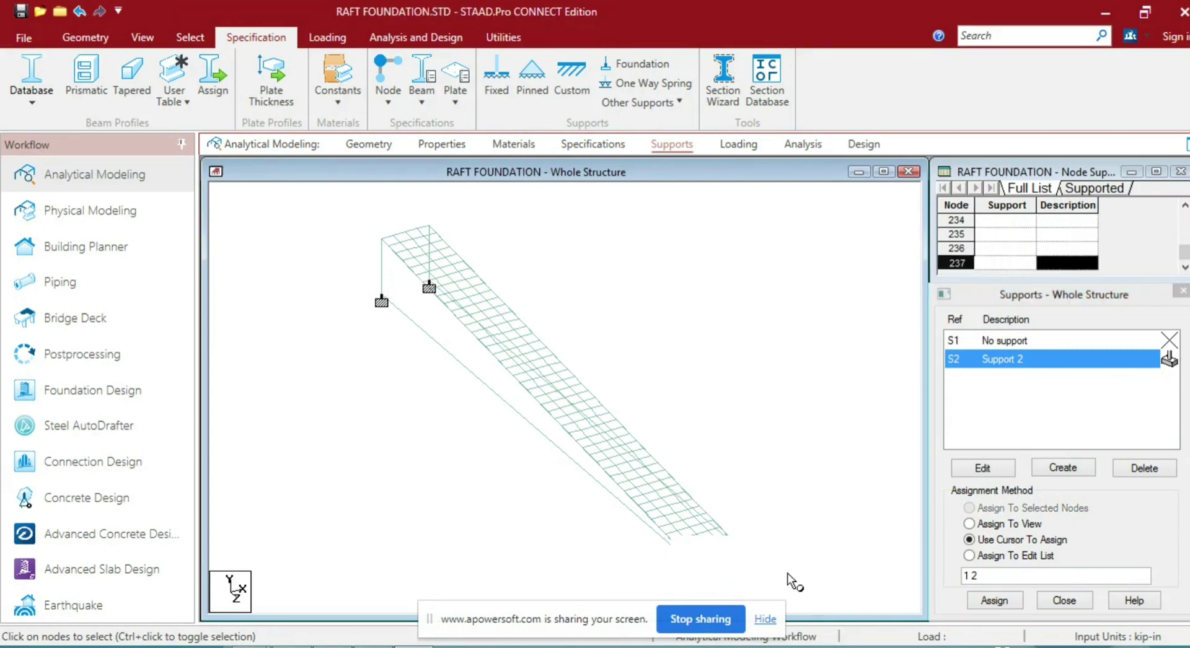
scroll(627, 318, down, 1)
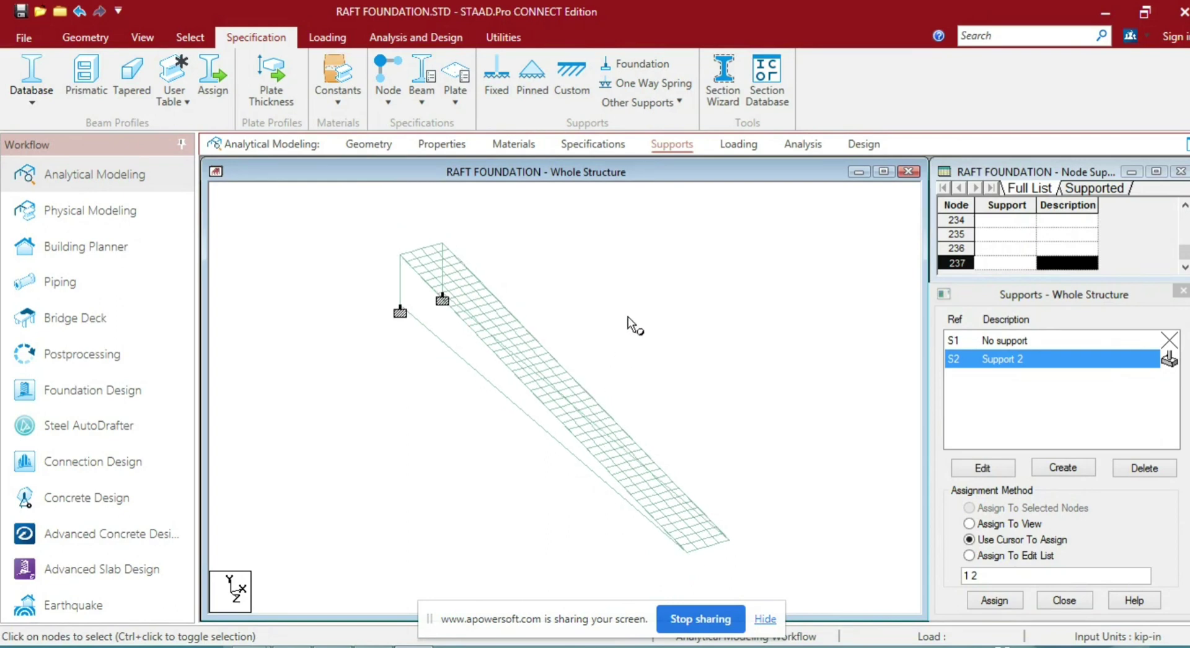
scroll(676, 545, up, 1)
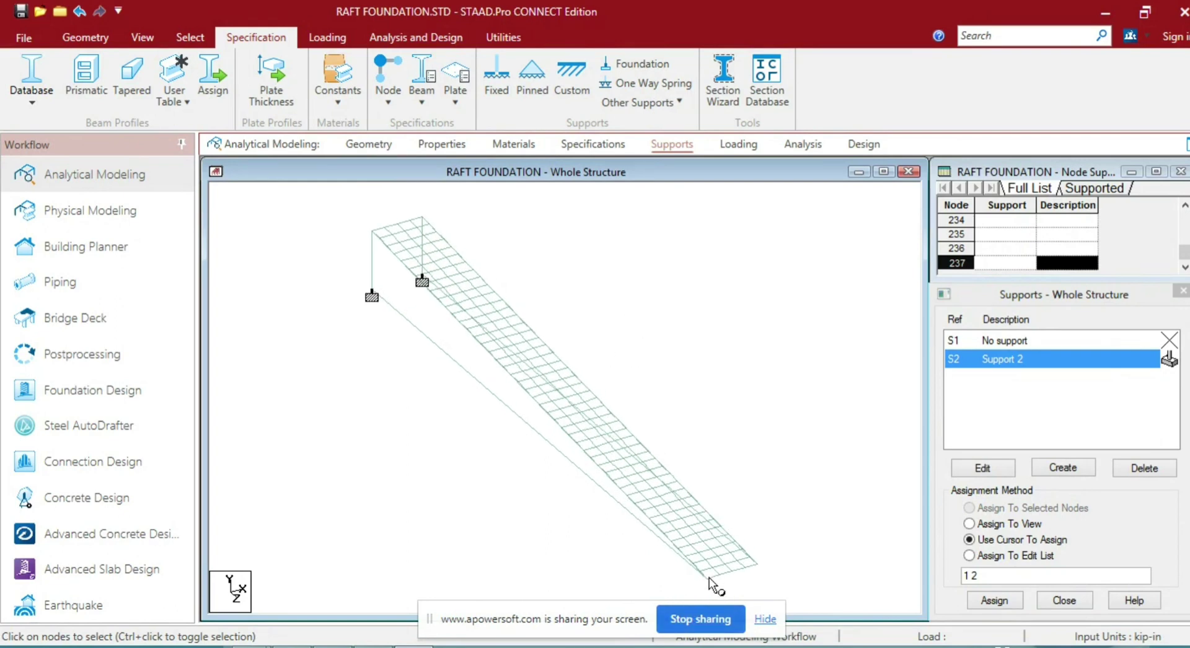
drag(696, 577, 746, 593)
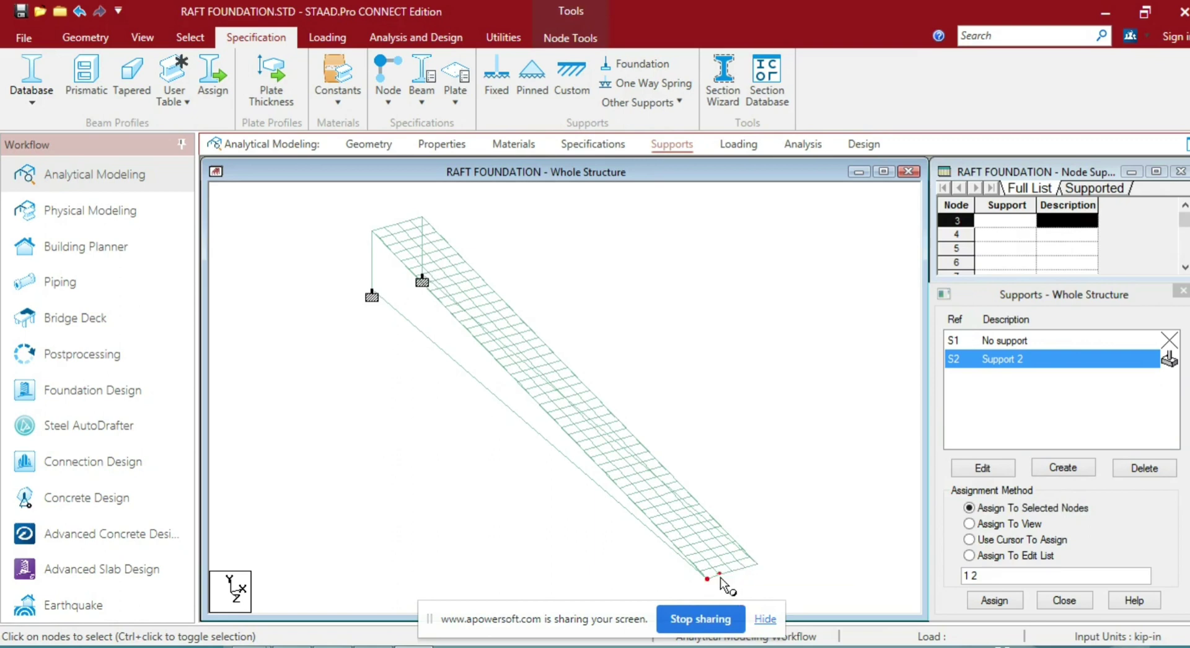
click(1001, 606)
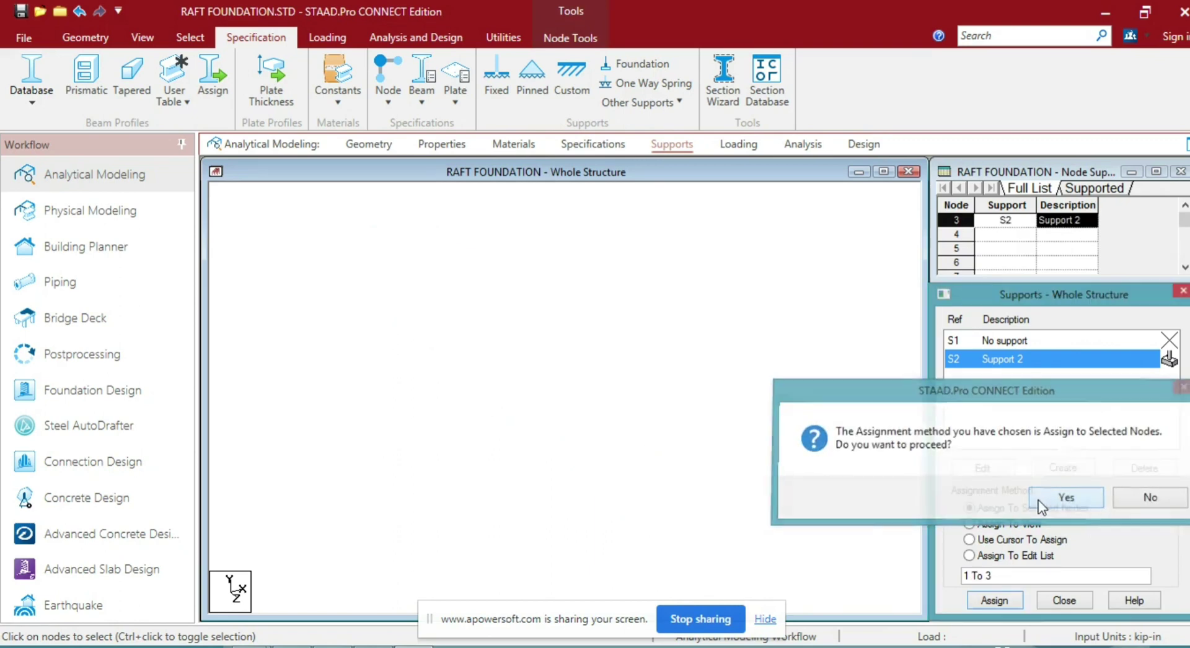
click(973, 501)
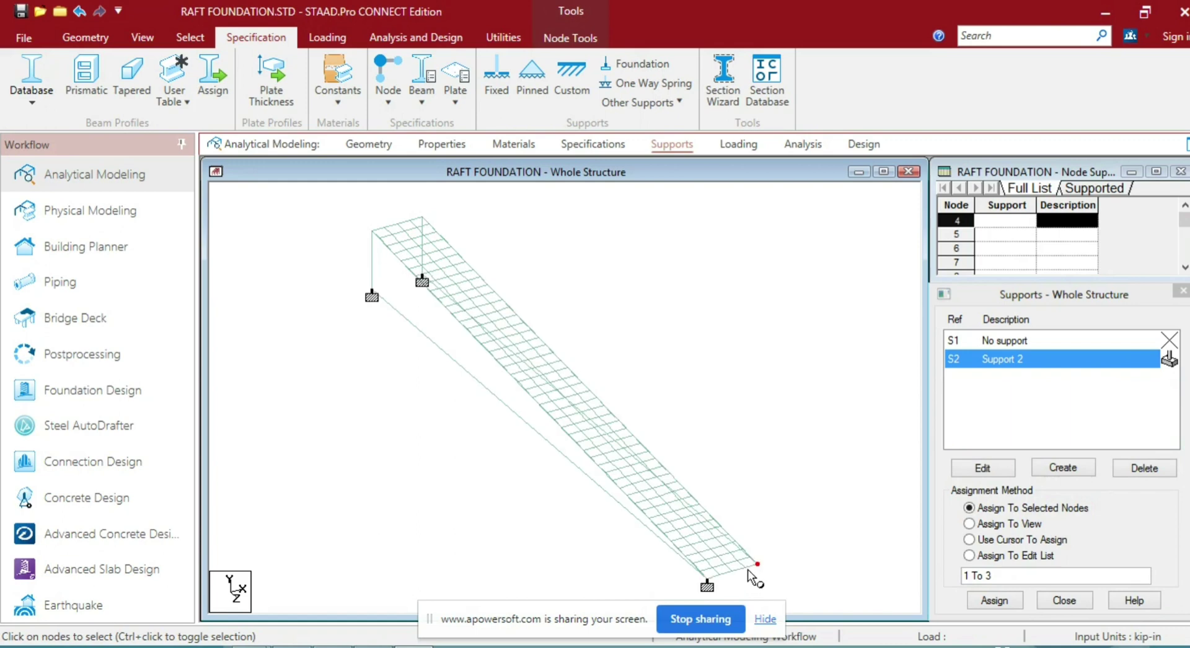
Assign the fixed support to all nodes along the raft's low-end edge, then check the supports in isometric and plan views
click(747, 570)
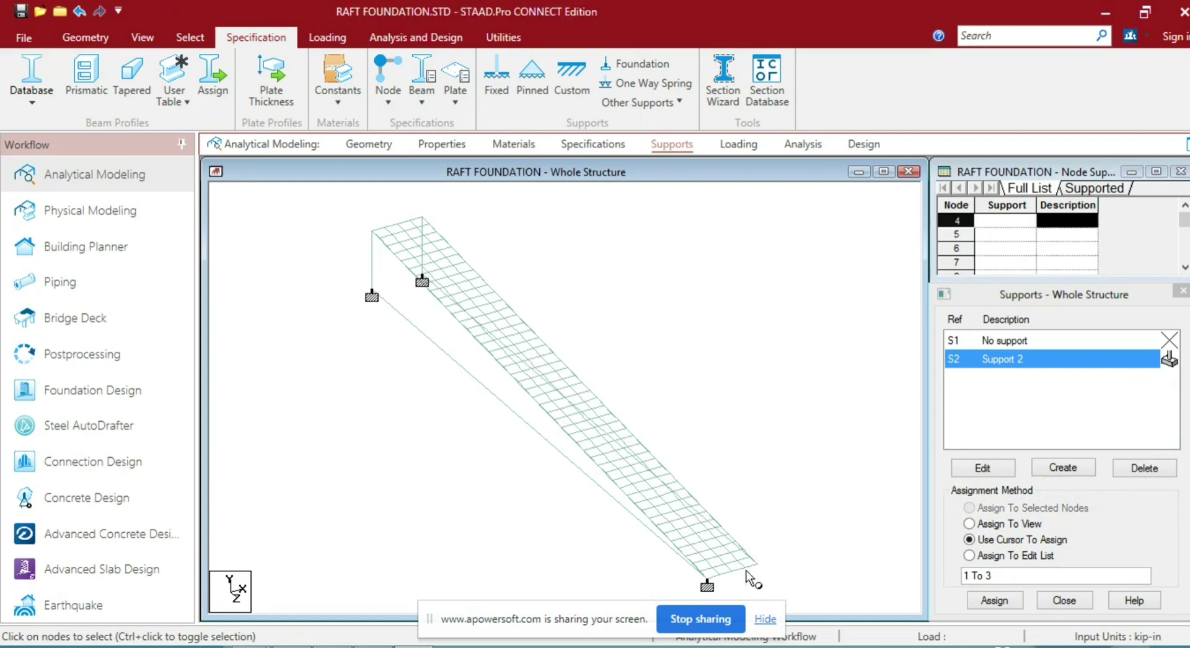
click(142, 37)
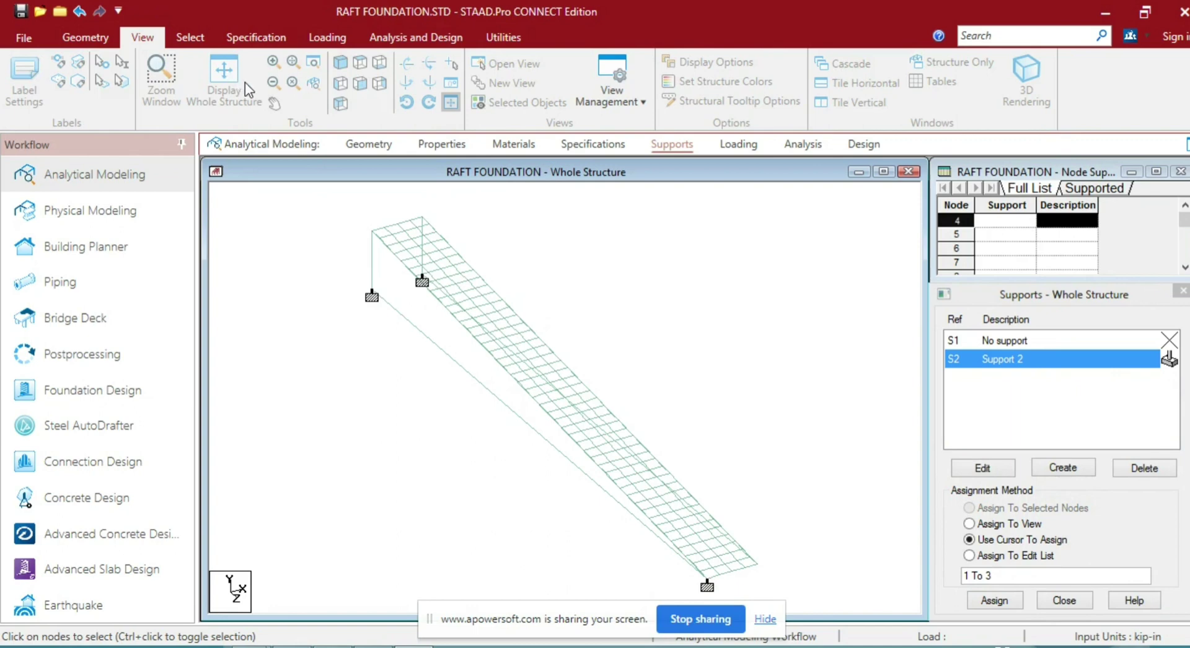
click(360, 62)
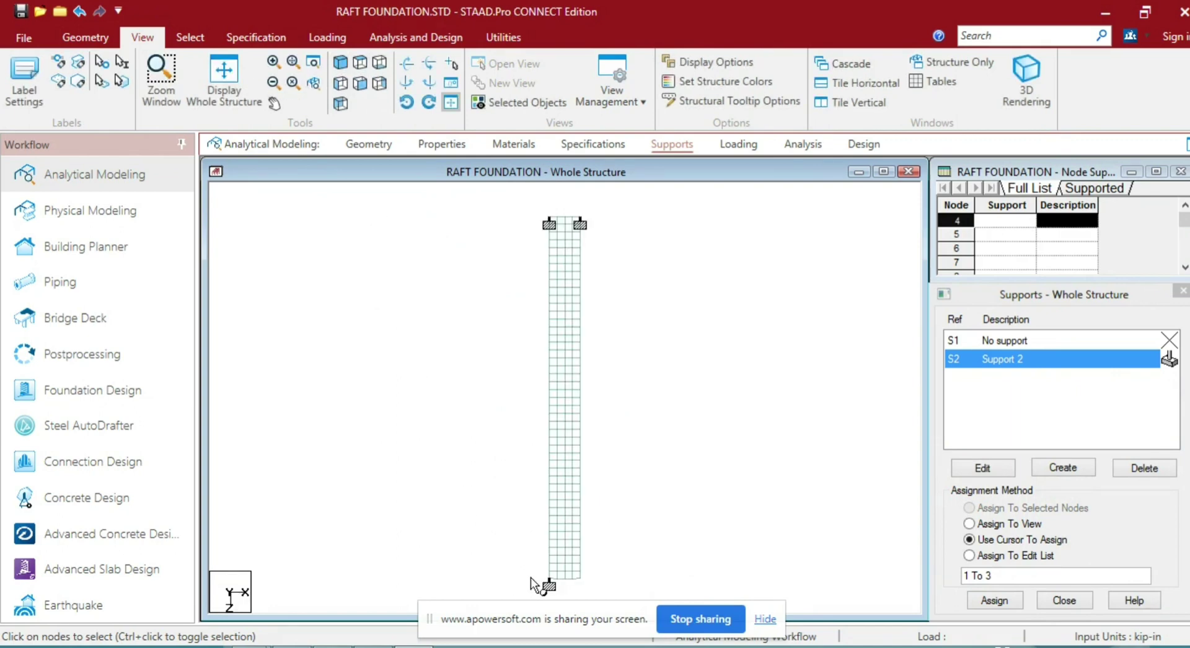
click(549, 580)
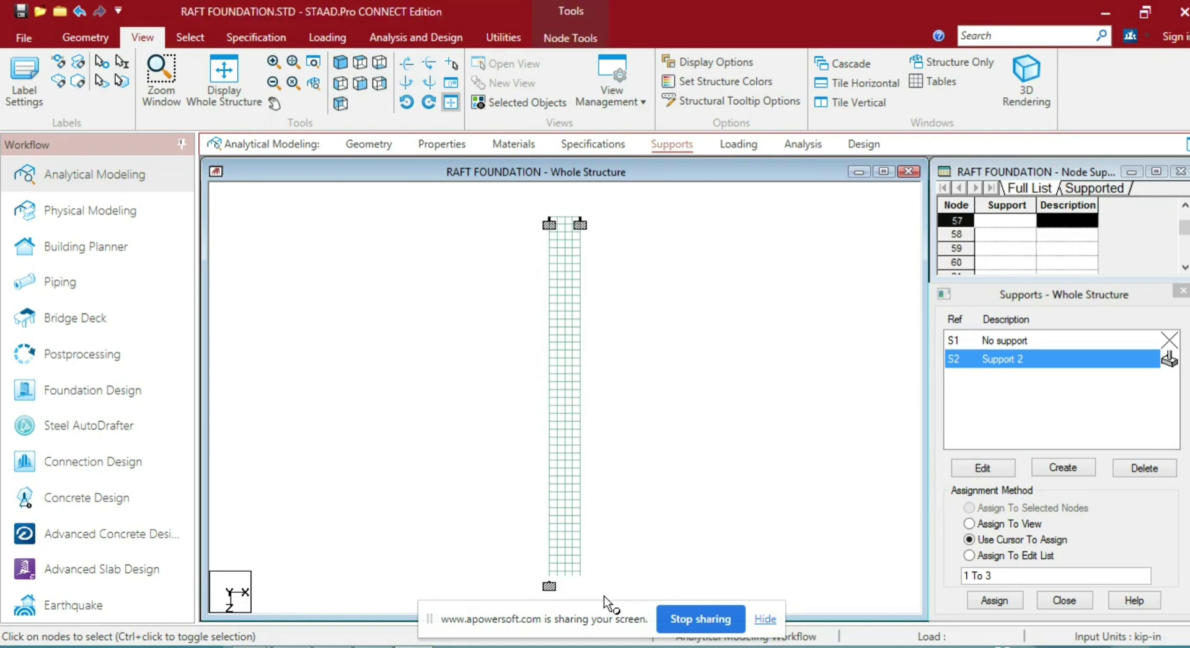
click(989, 602)
click(1058, 505)
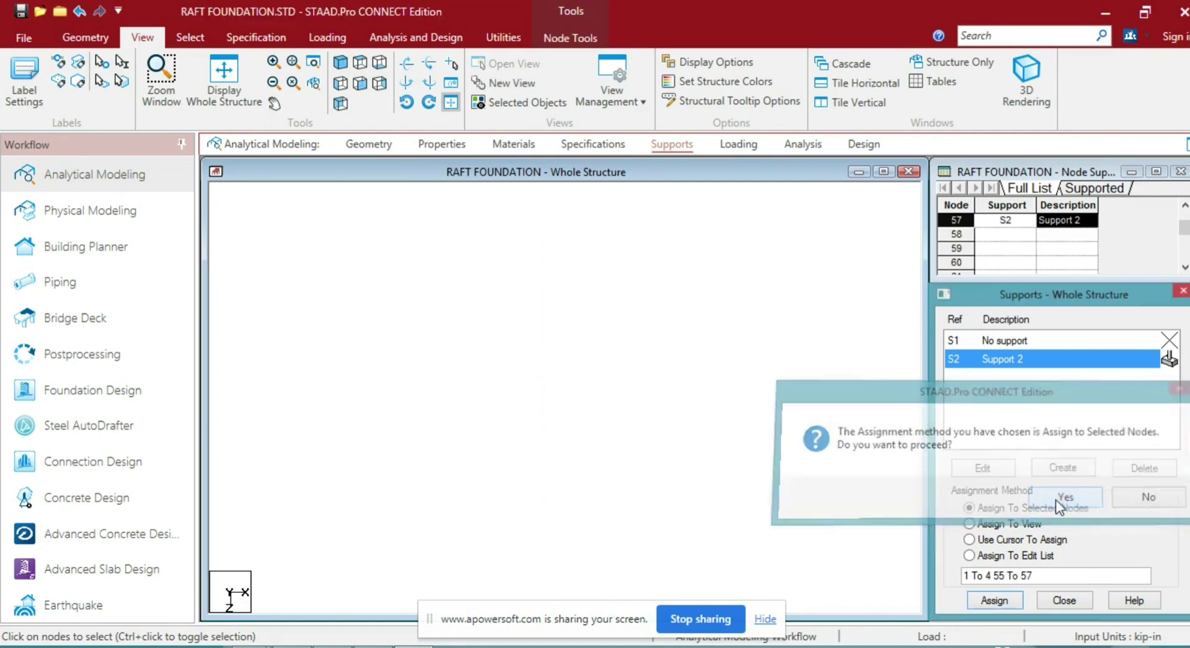
click(340, 62)
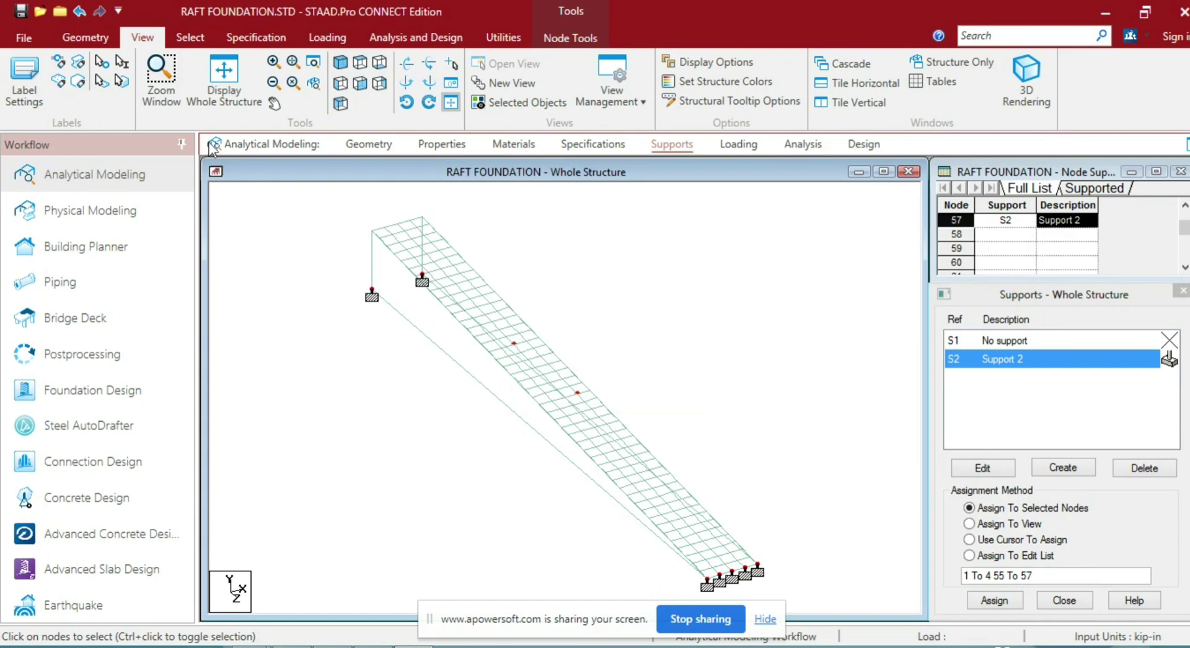
click(360, 63)
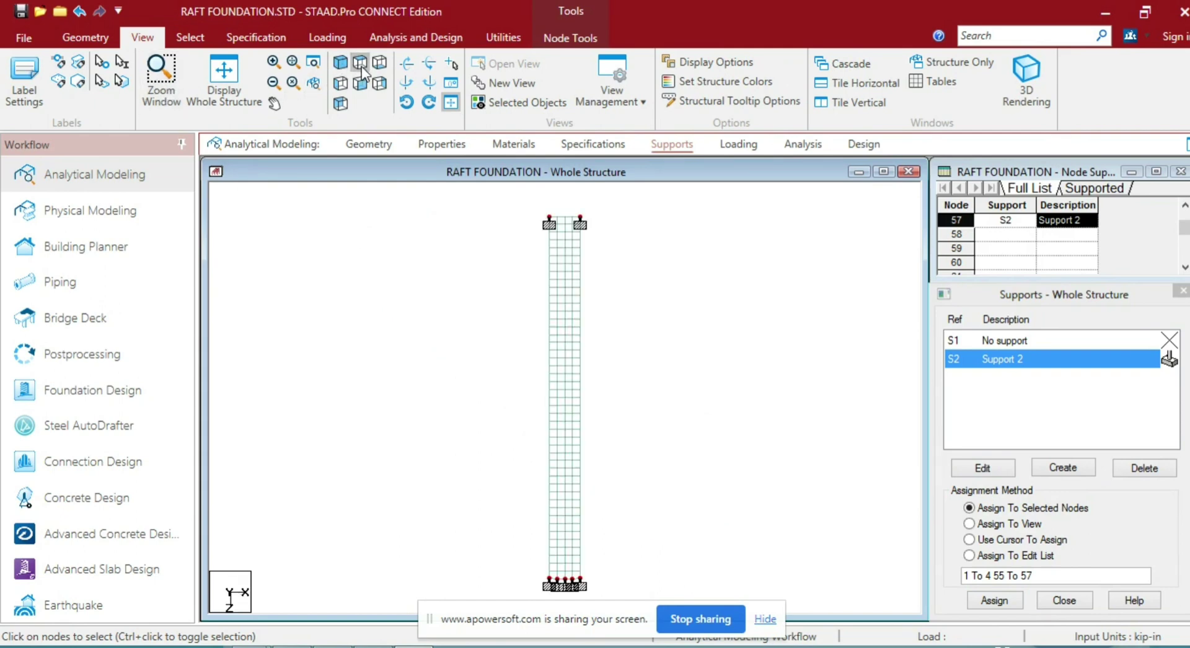
Assign the fixed support to all nodes along the raft's long edge on the positive X side, selected in plan view
drag(522, 198, 550, 602)
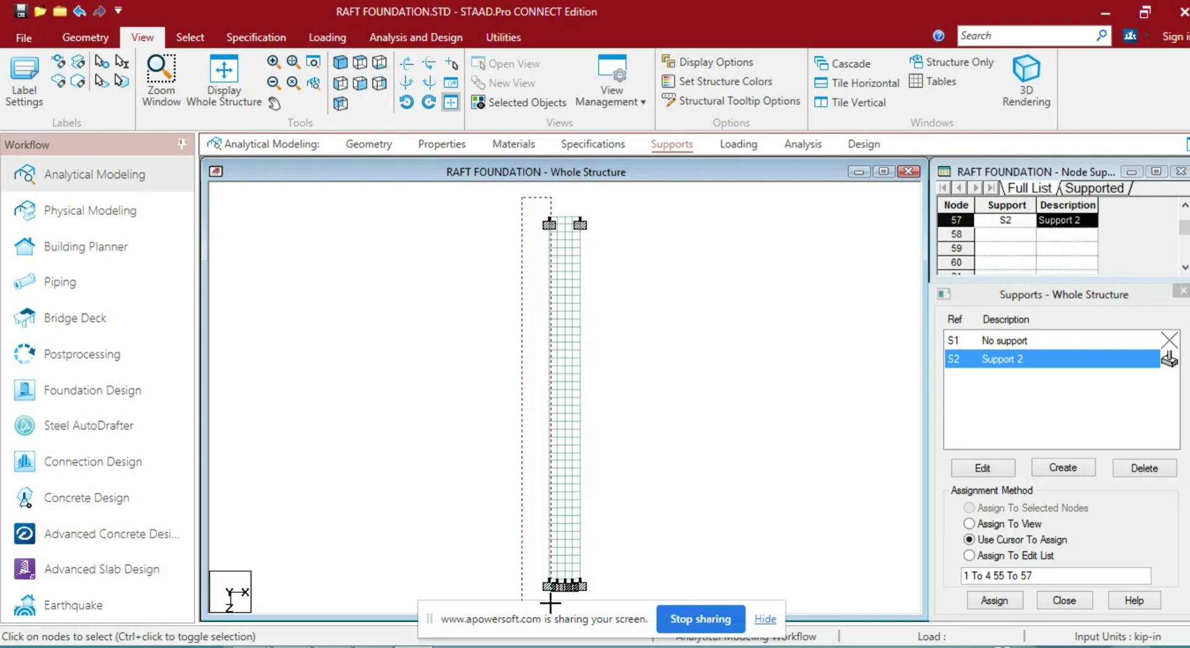
drag(550, 603, 550, 602)
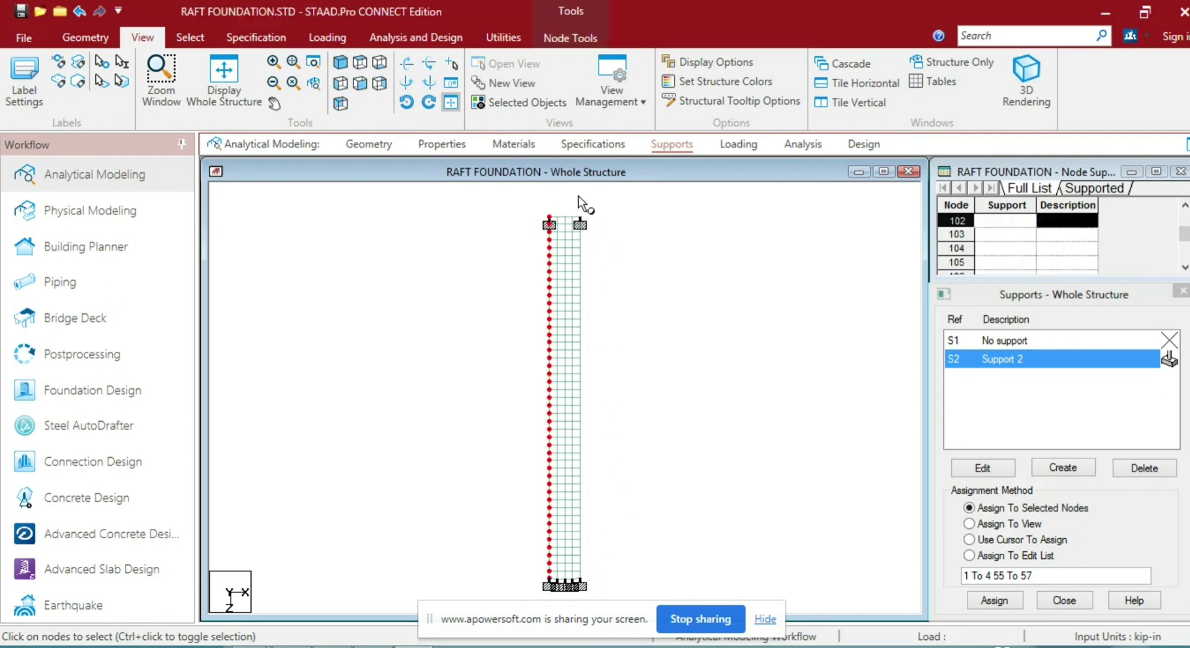
drag(578, 199, 622, 589)
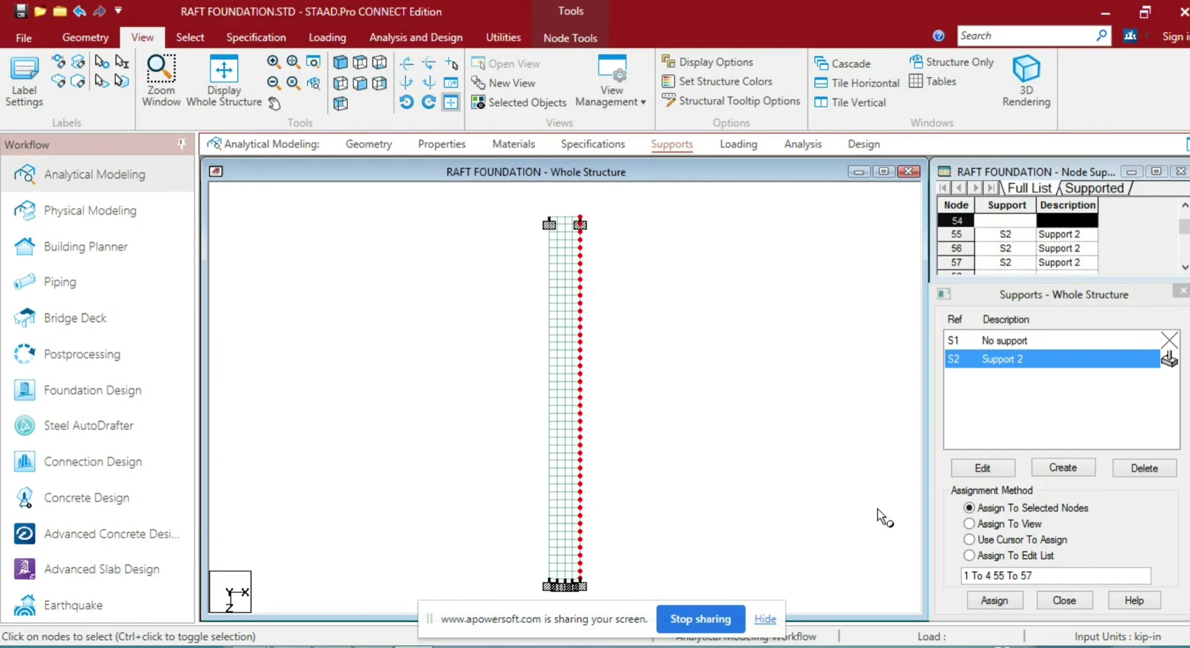
click(994, 600)
click(990, 495)
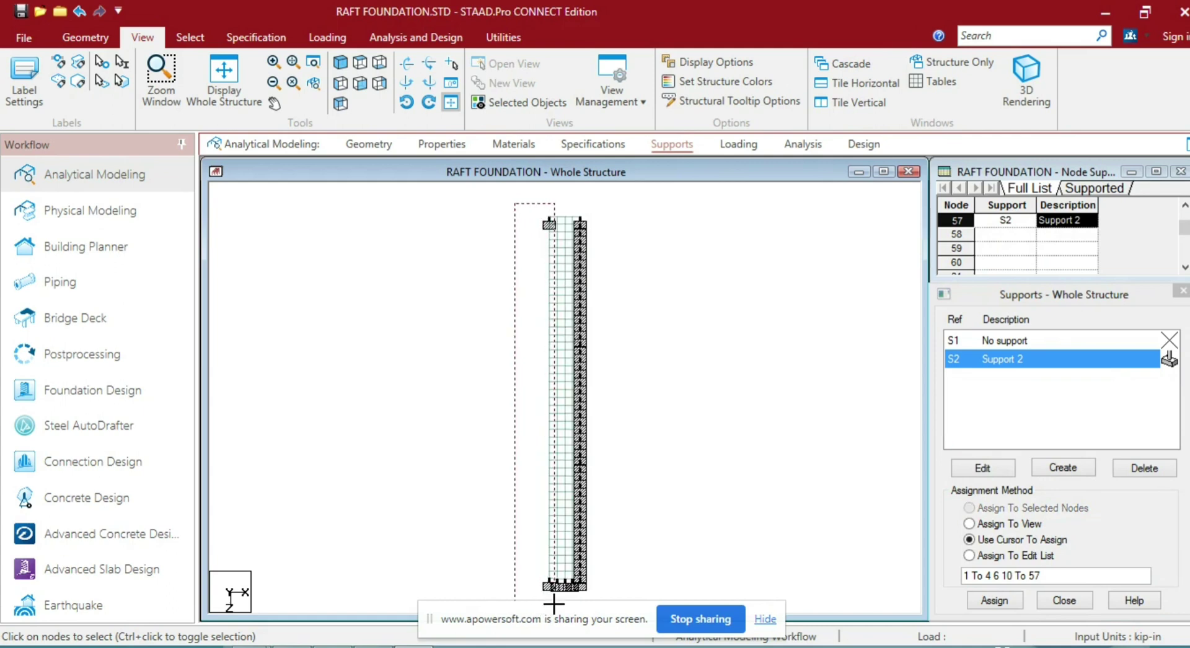
Assign the fixed support to all nodes along the opposite long edge on the negative X side and check it in isometric view
drag(554, 604, 552, 602)
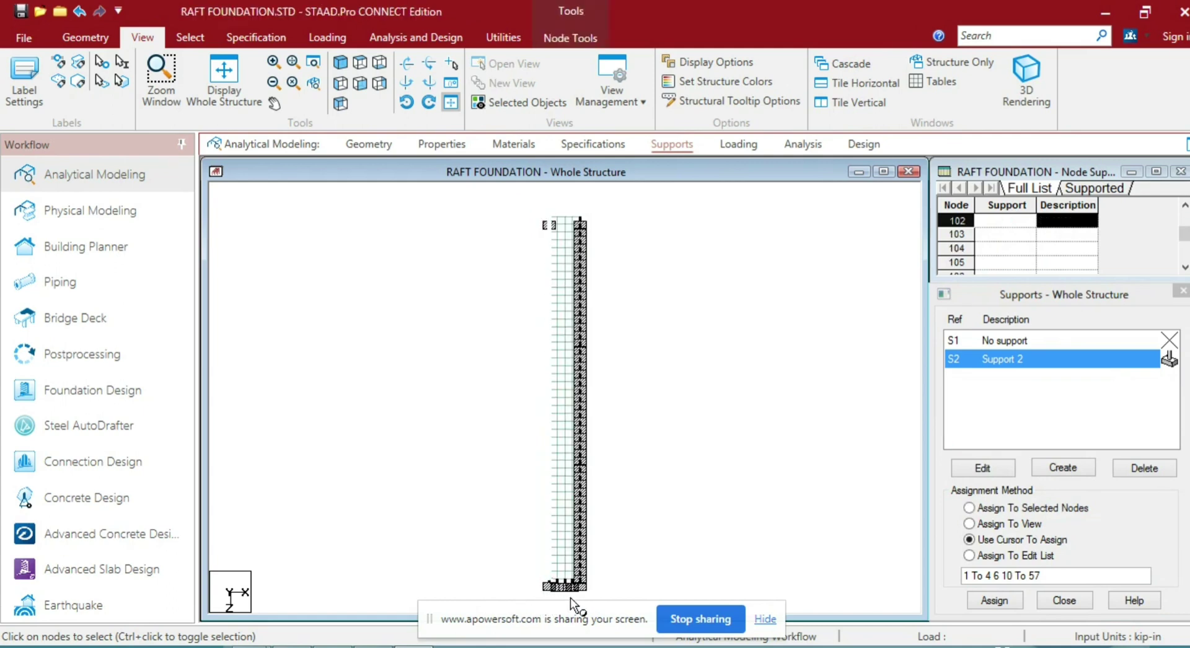
click(994, 600)
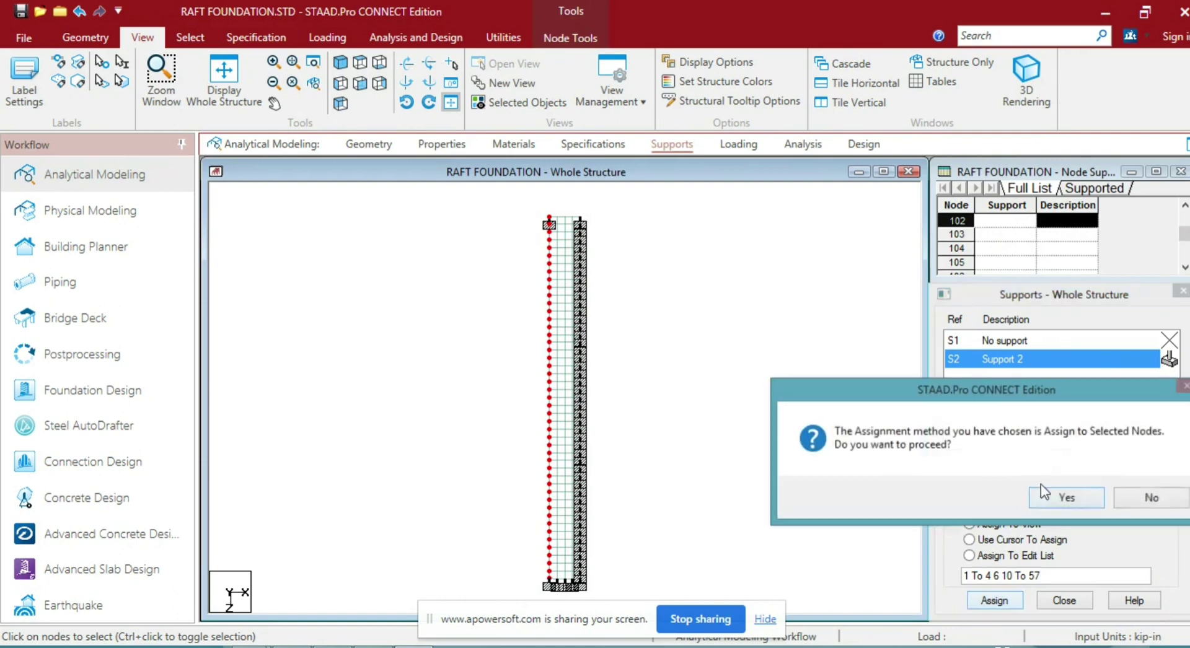
click(1054, 497)
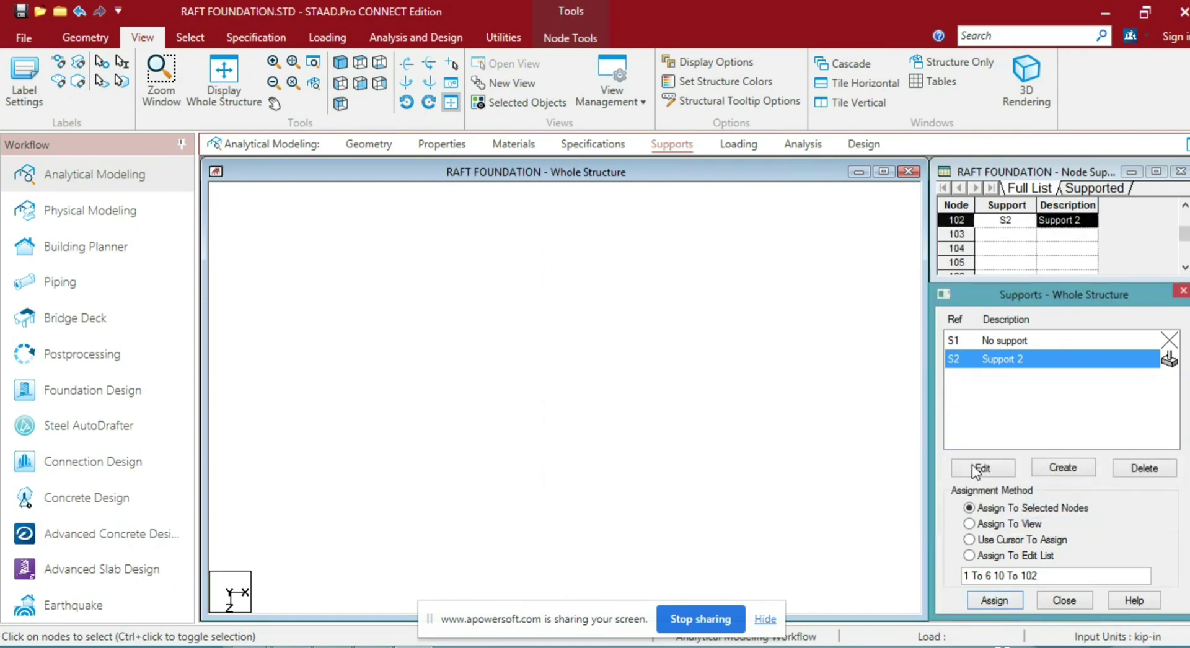
click(345, 68)
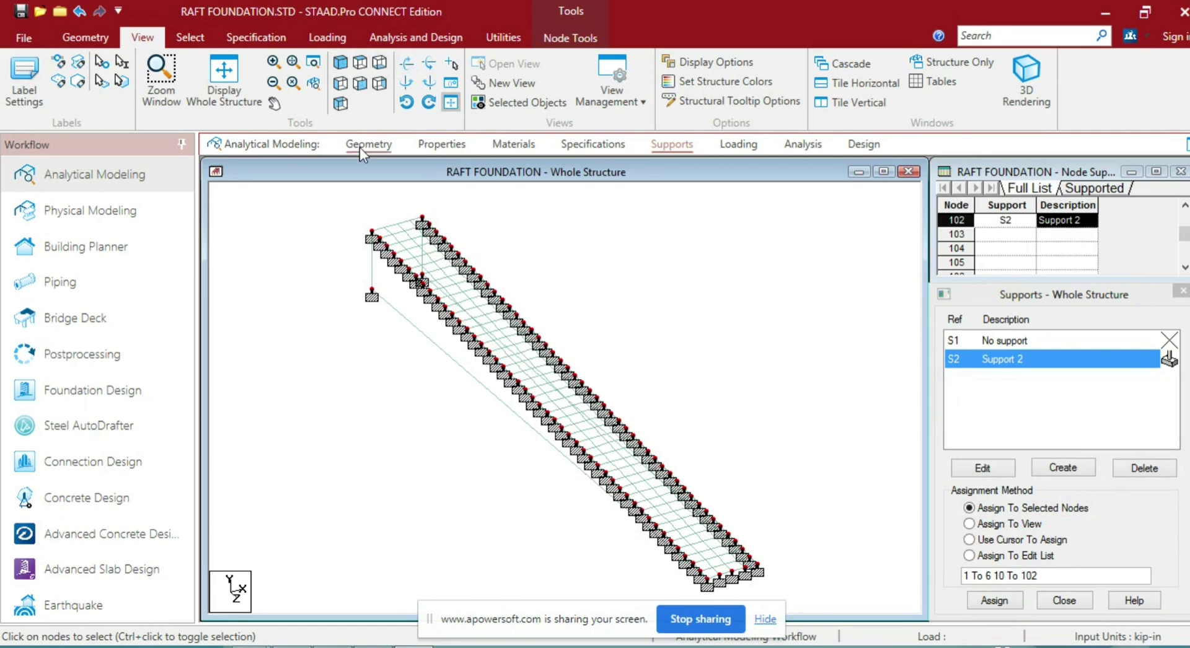
Assign the fixed support to the remaining nodes along the raft's upper high-end edge
click(368, 78)
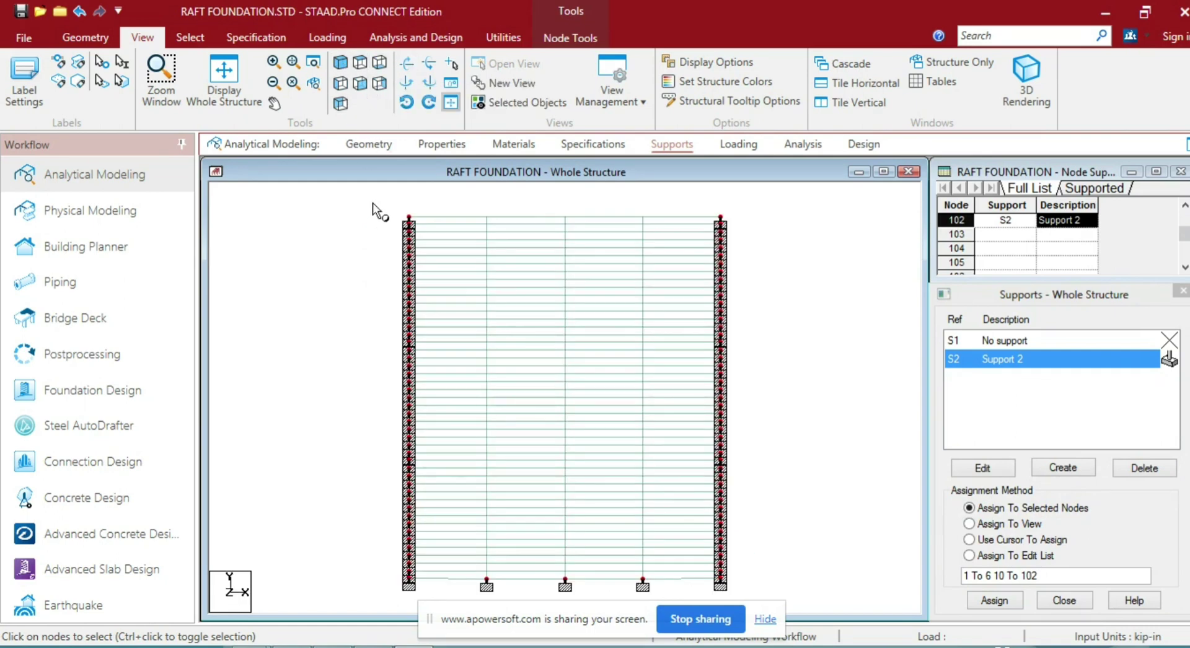
click(361, 63)
drag(510, 202, 594, 222)
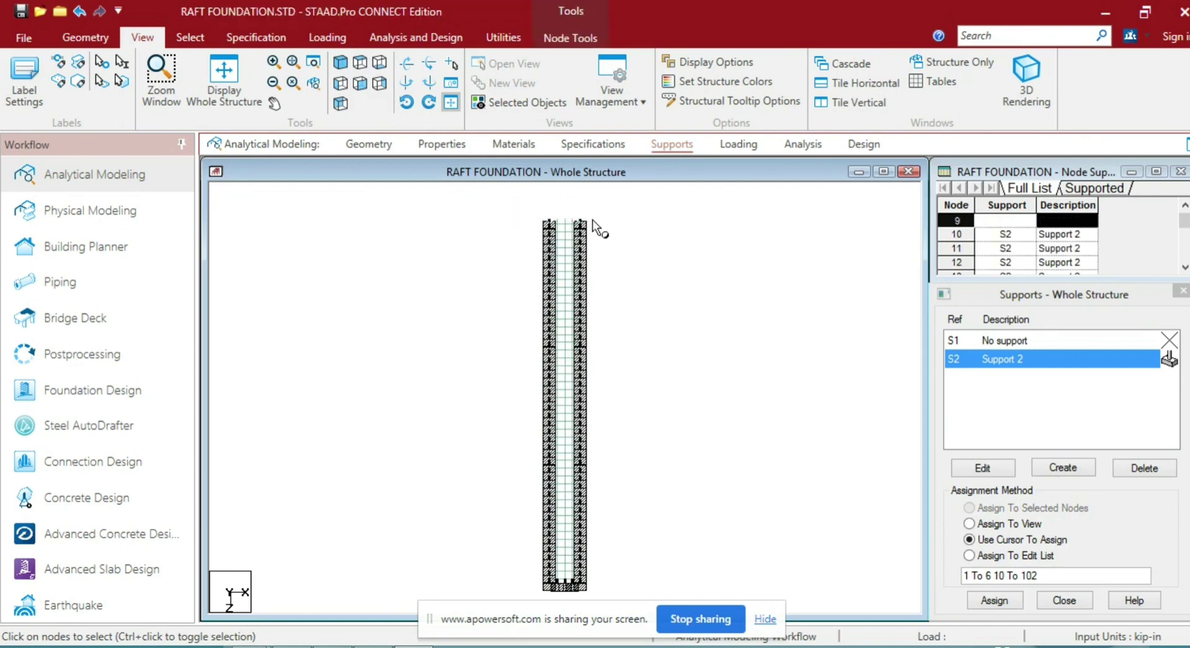
click(345, 104)
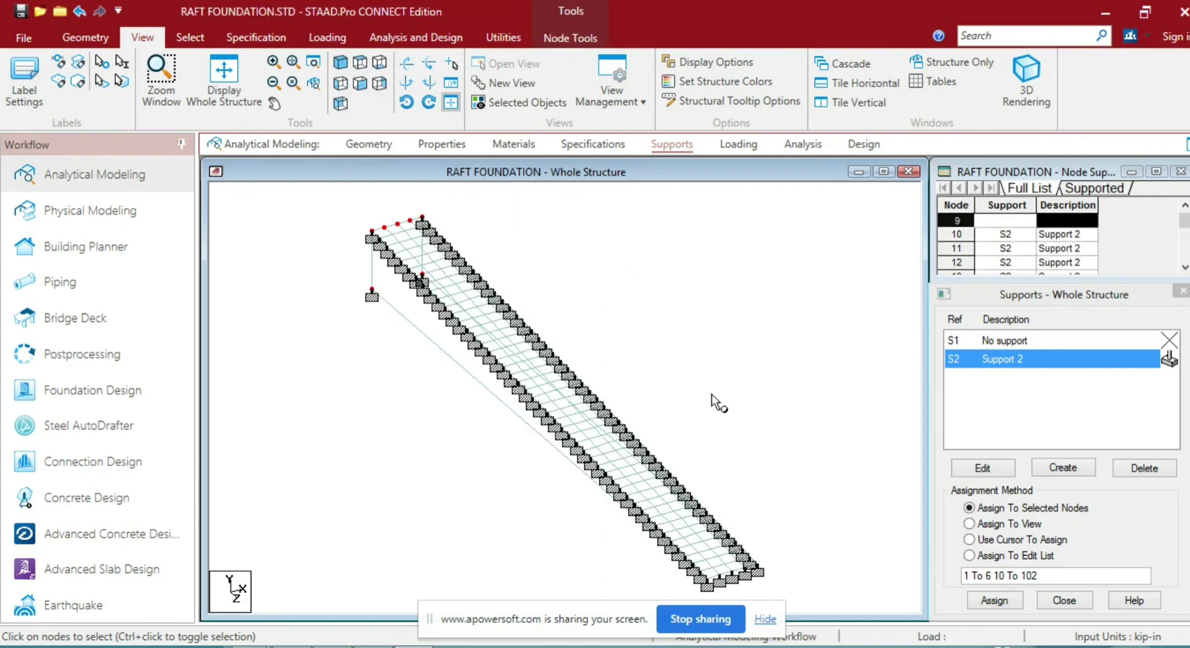
click(999, 601)
click(1054, 499)
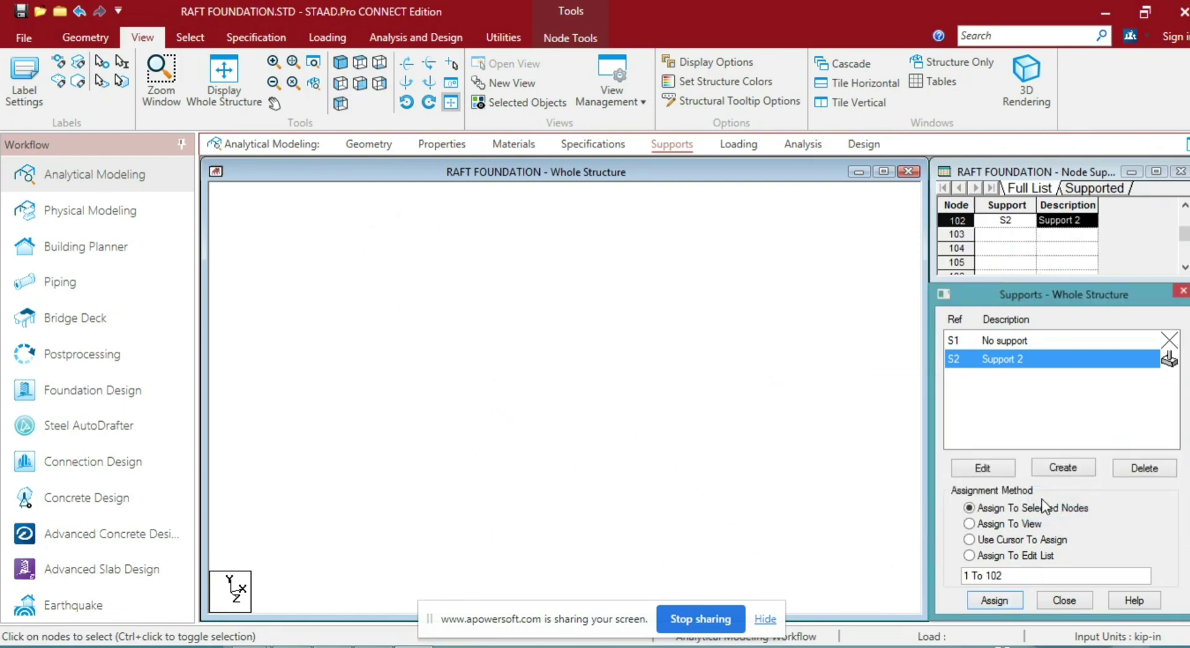
Switch to Notepad and write below the STEP 2 heading "support are at edge are give because thare is shear wall are connect with slab..."
click(331, 647)
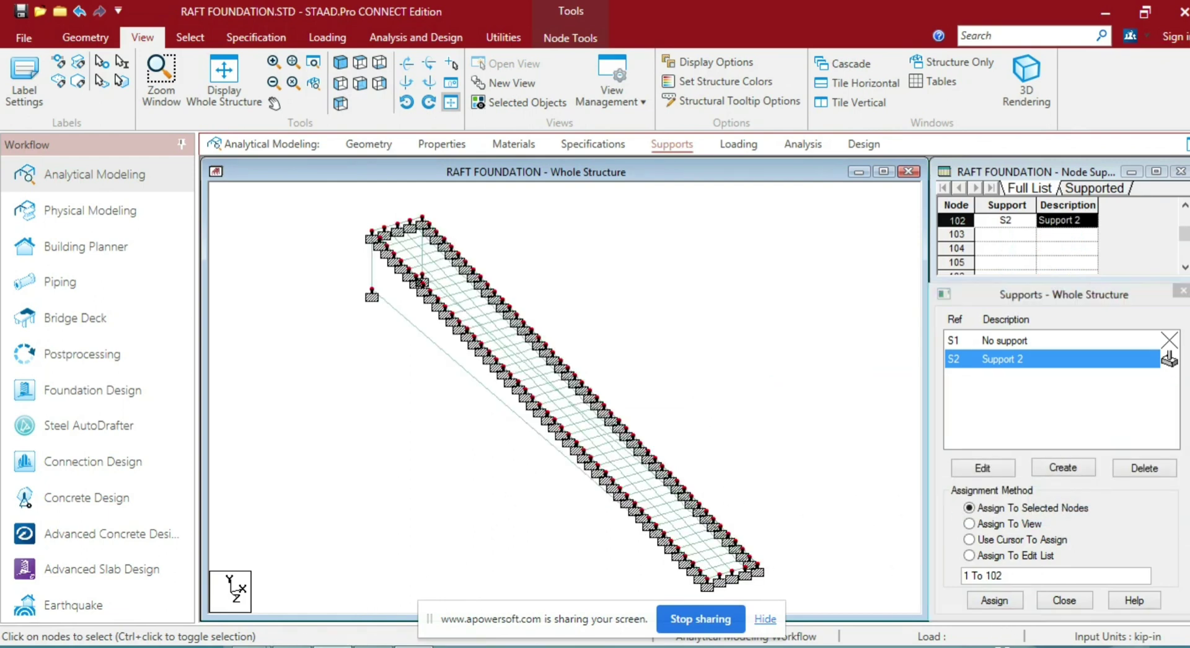
click(649, 343)
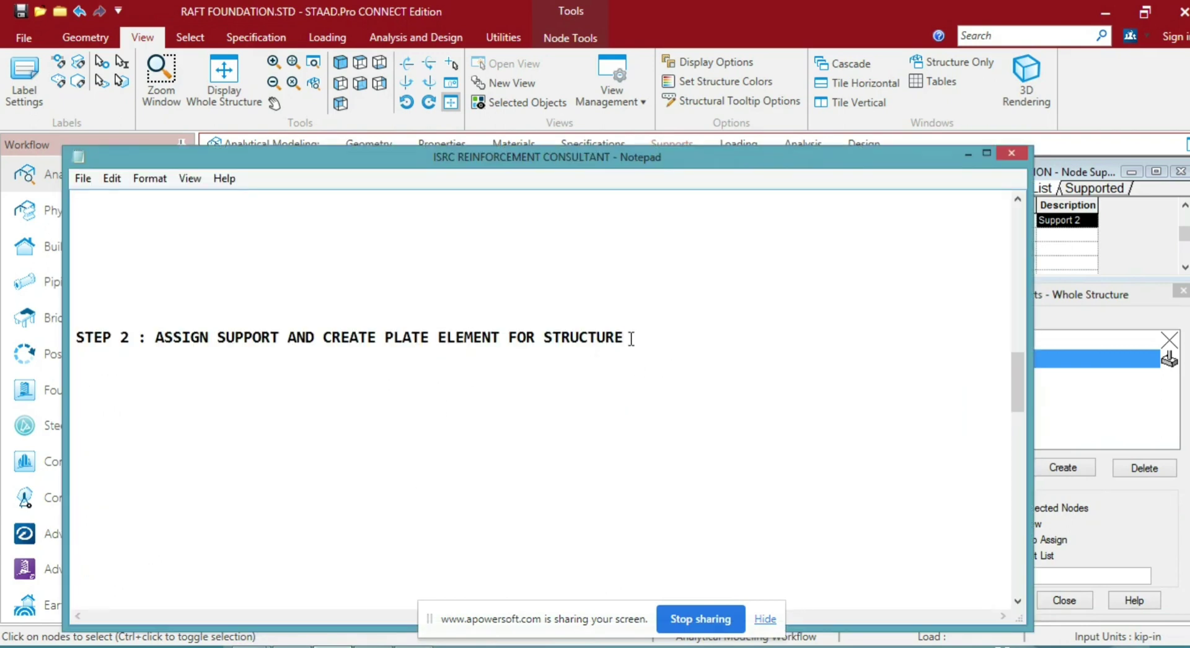
key(Return)
text(suppi)
text(rt are )
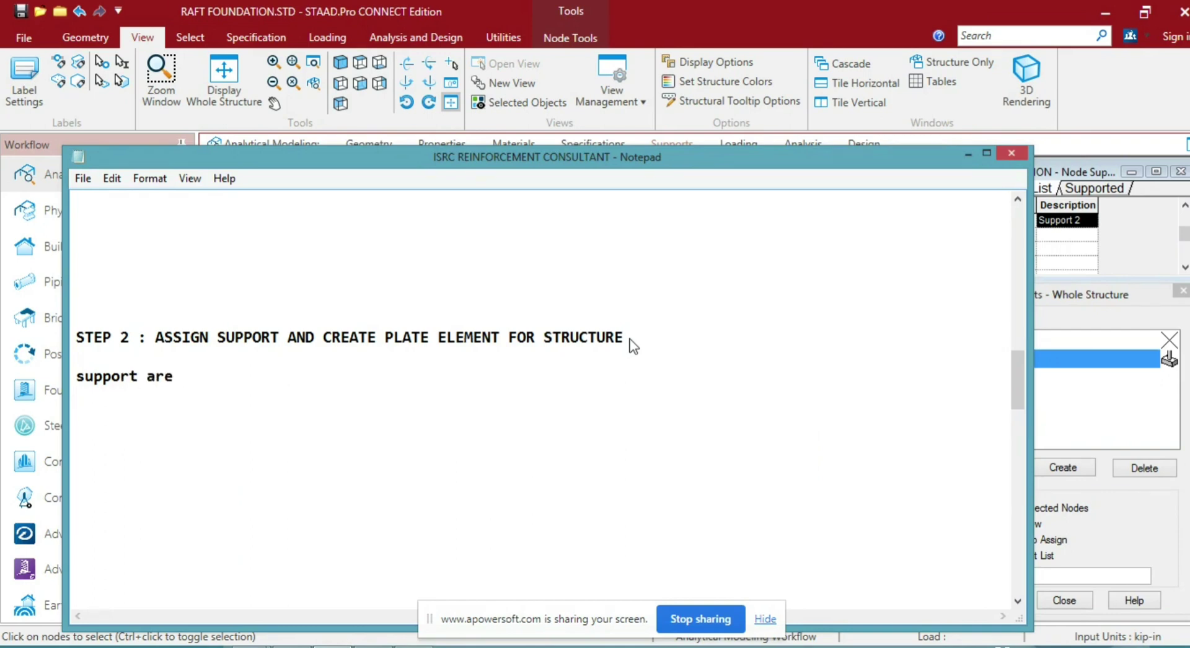
text(at edge are give b)
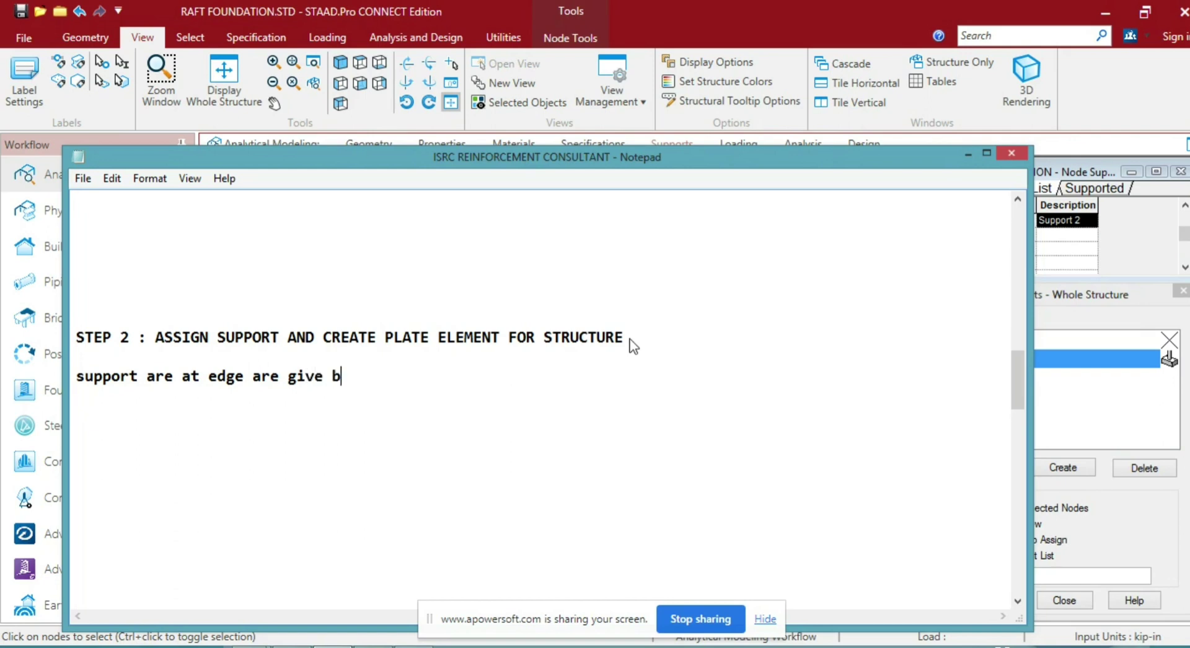
text(ecause thare is )
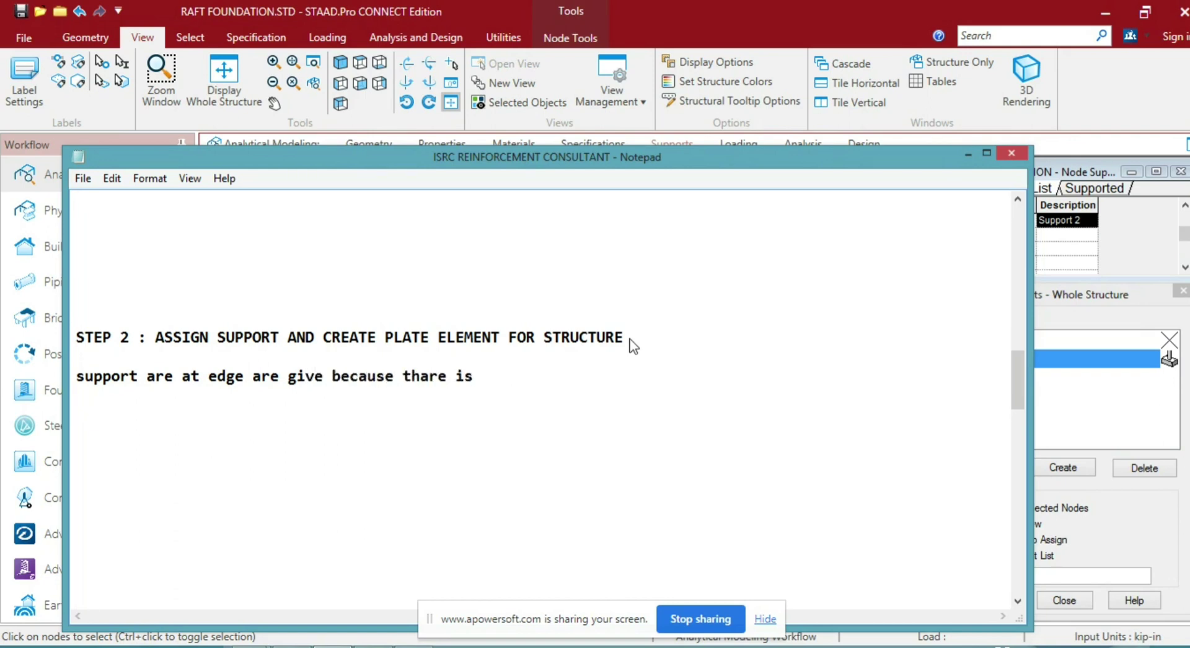
text(shar)
key(BackSpace)
key(BackSpace)
key(BackSpace)
text(ret)
key(BackSpace)
key(BackSpace)
key(BackSpace)
text(se th)
key(BackSpace)
key(BackSpace)
text(hear wall)
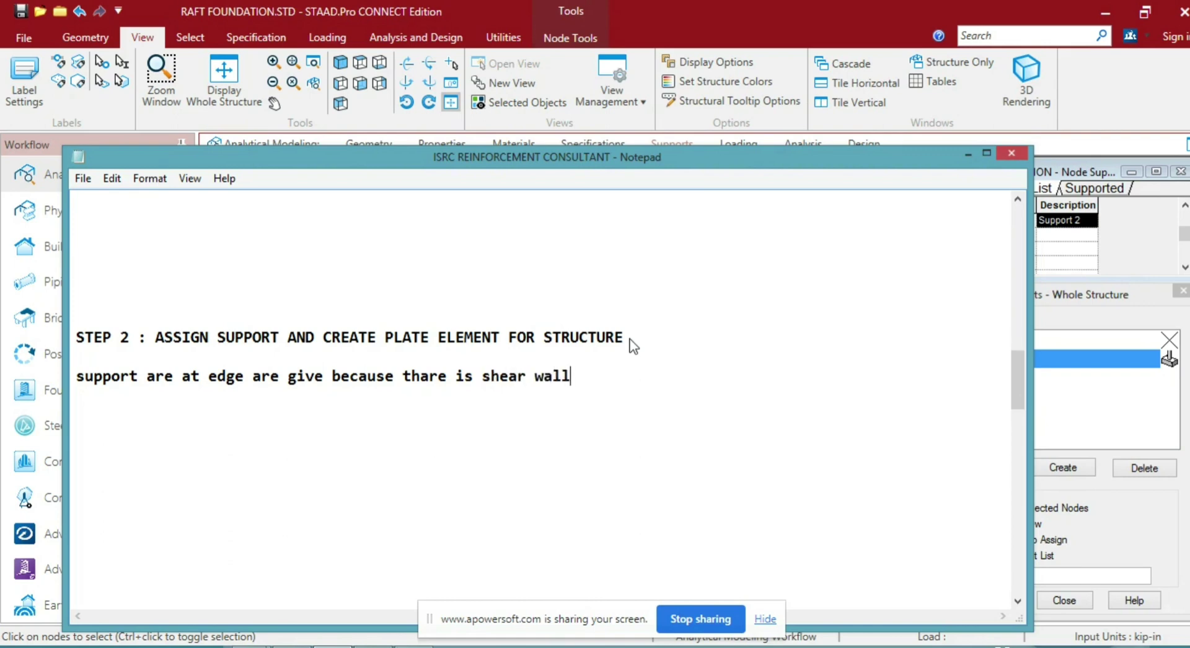
text( are connect with )
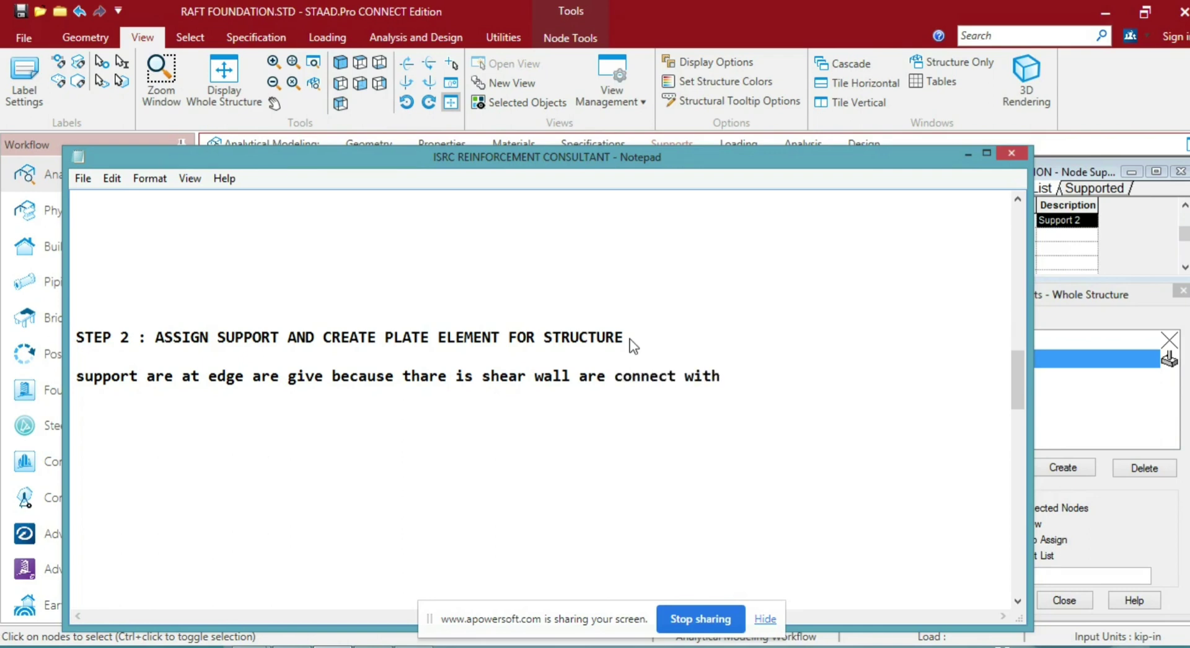
text(slab)
Add the line "so i will consider there is rigid support at that side you can do and not do support" below it
key(Return)
key(Return)
text(so i wil)
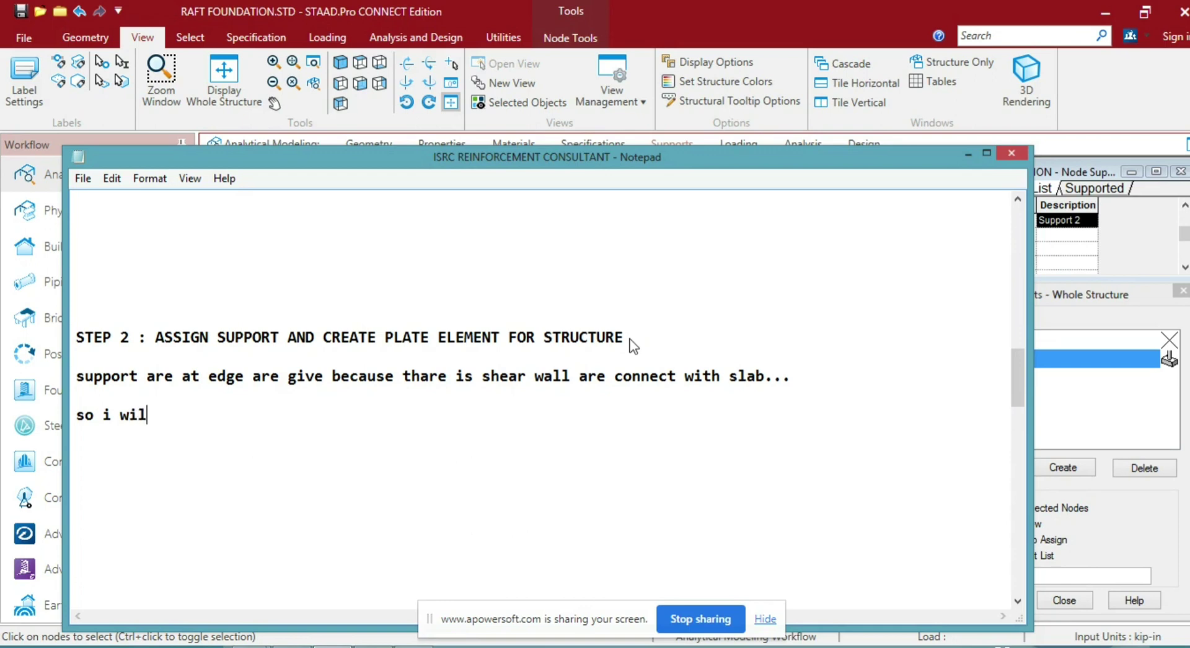
text(l consider)
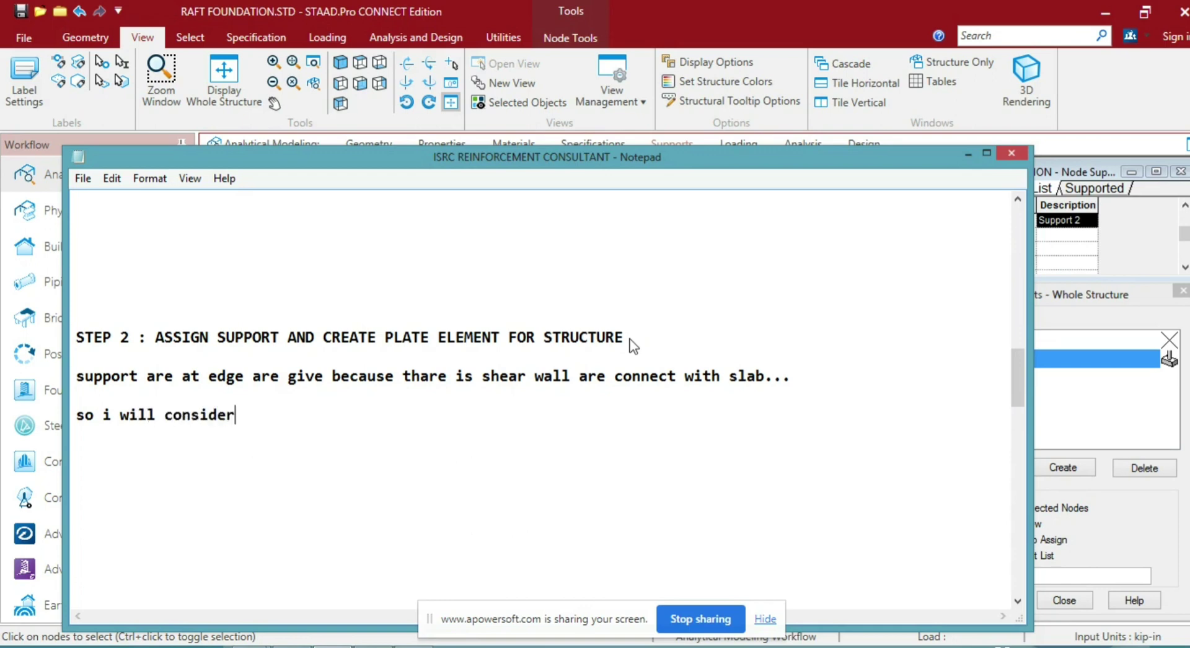
text( there is rigi)
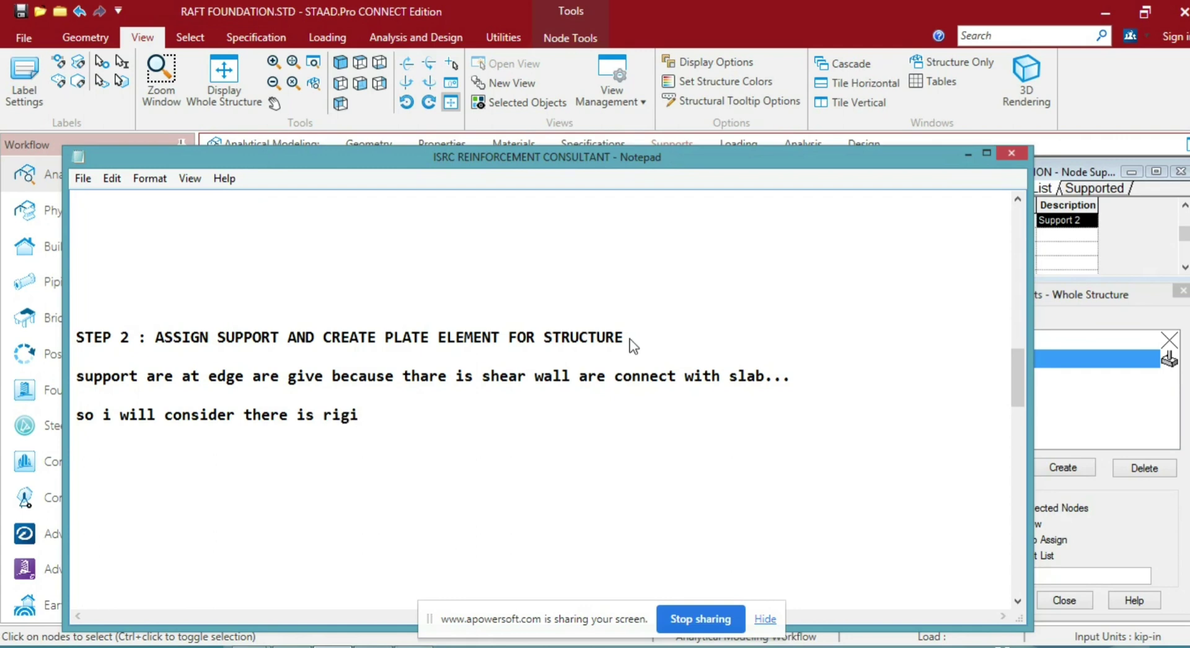
text(d support at that )
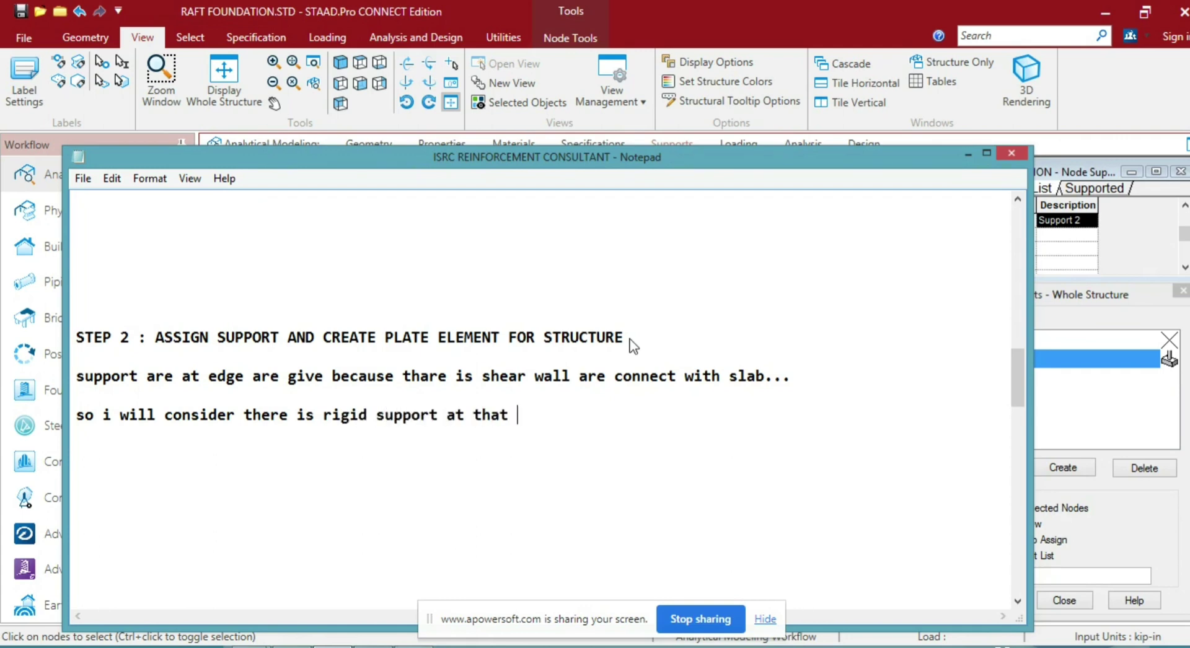
text(side you can )
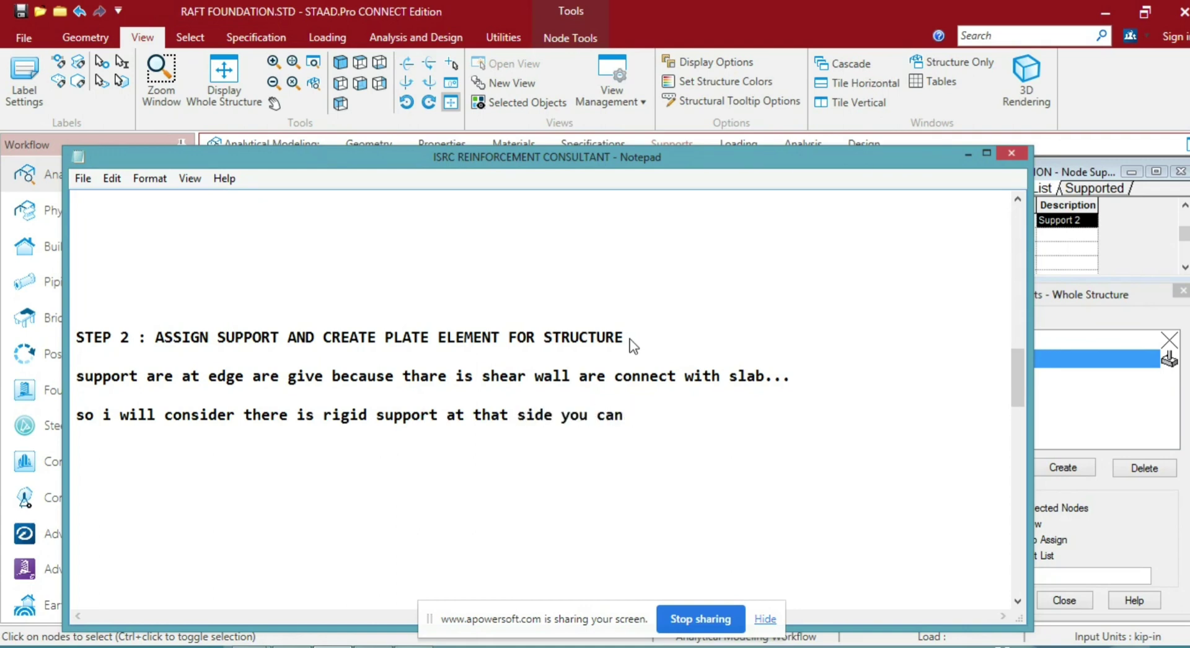
text(do and not dos)
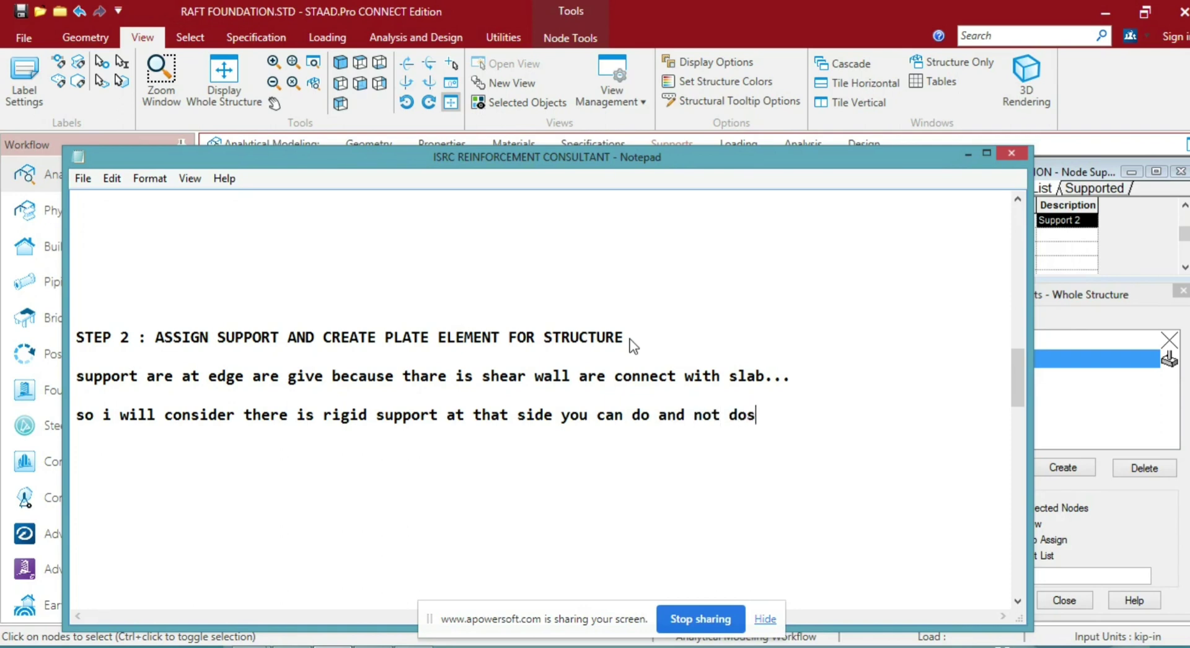
text( support)
Add the line "at edge according to project on site condition....", view the STEP 3 heading and return to STAAD.Pro
key(Return)
text(at)
key(BackSpace)
key(BackSpace)
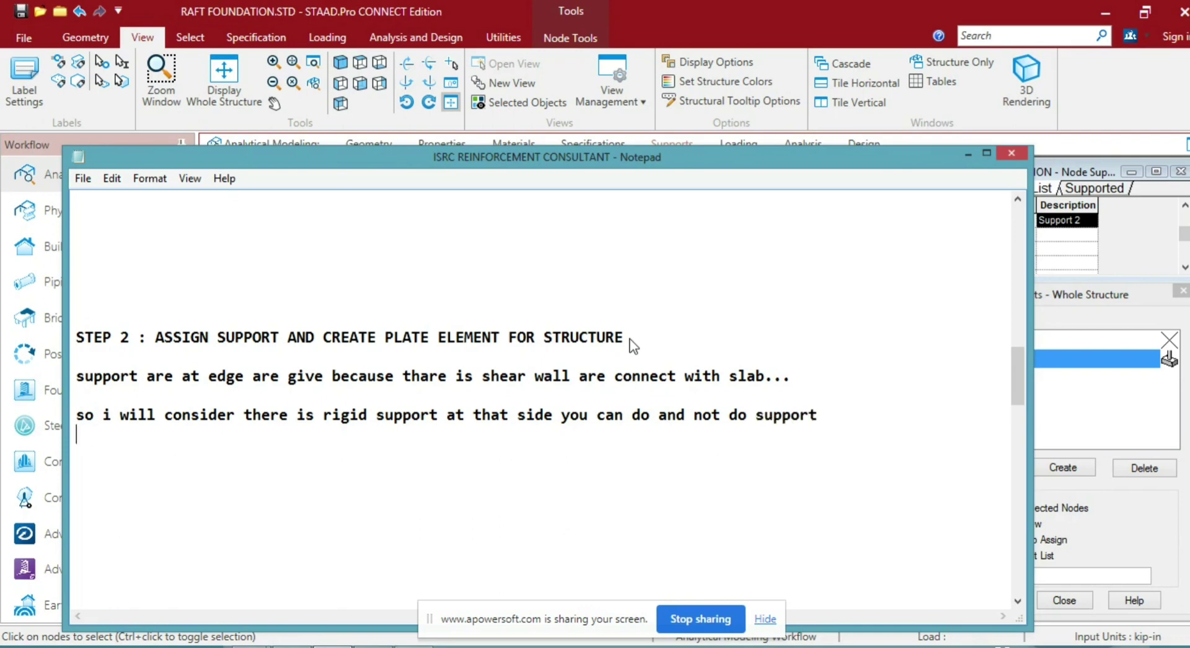
key(Return)
text(at edge accor)
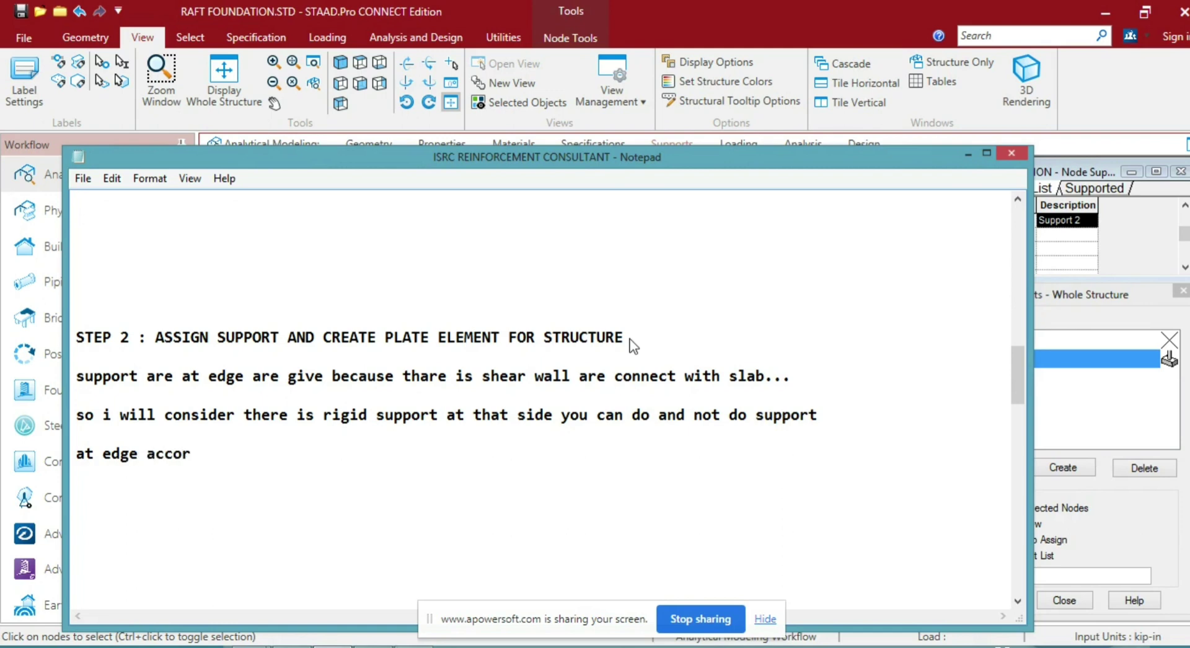
text(ding to )
text(o)
text(project)
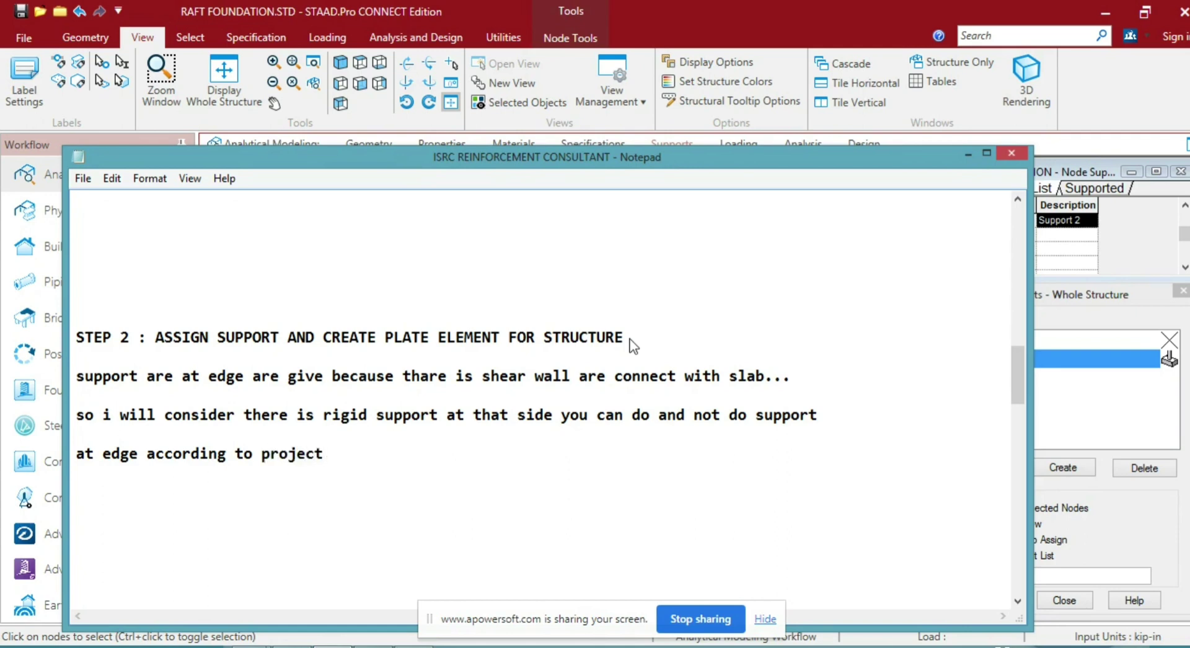
text( on site condit)
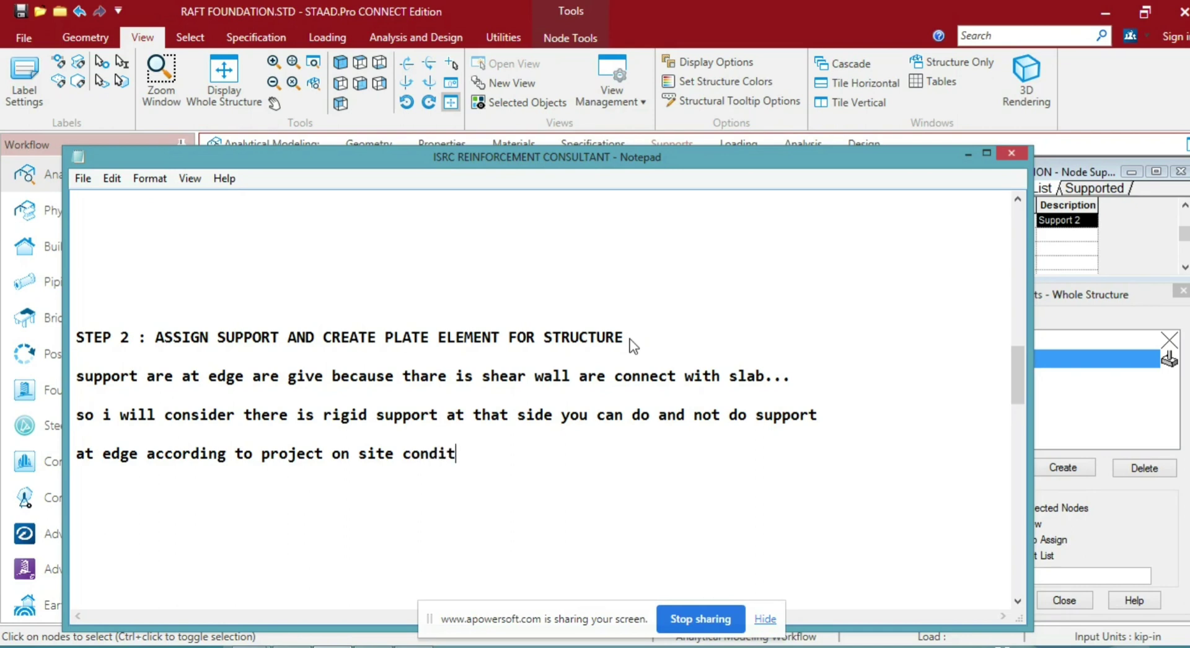
text(ion....)
scroll(686, 436, down, 5)
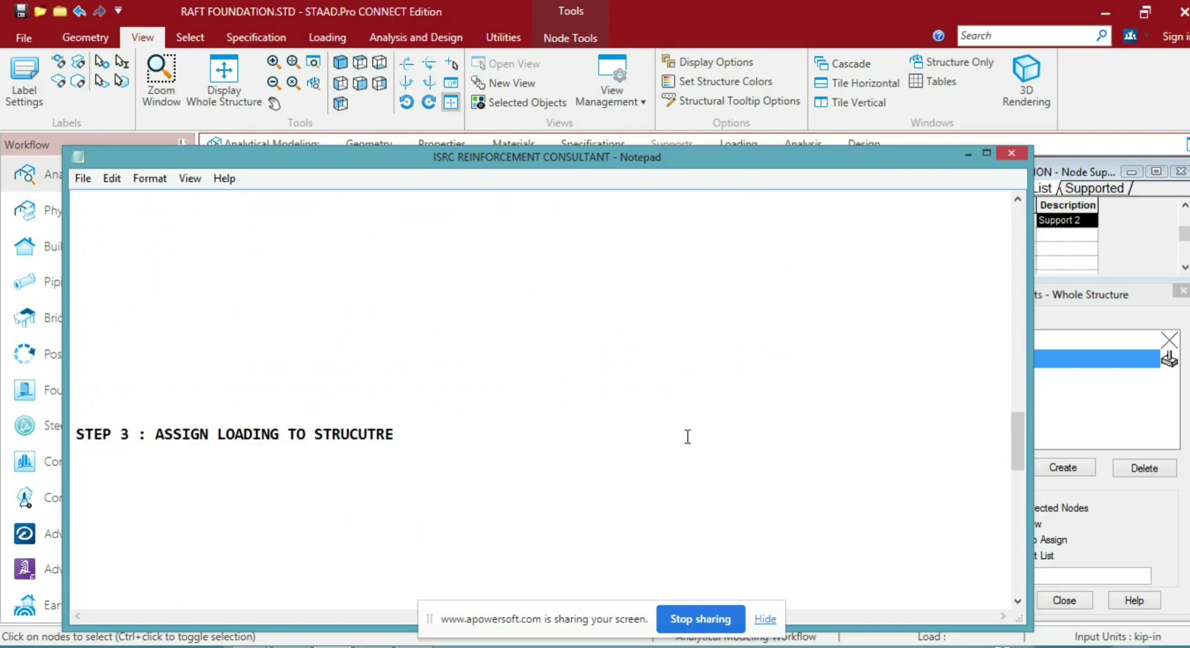
scroll(741, 345, down, 1)
click(969, 155)
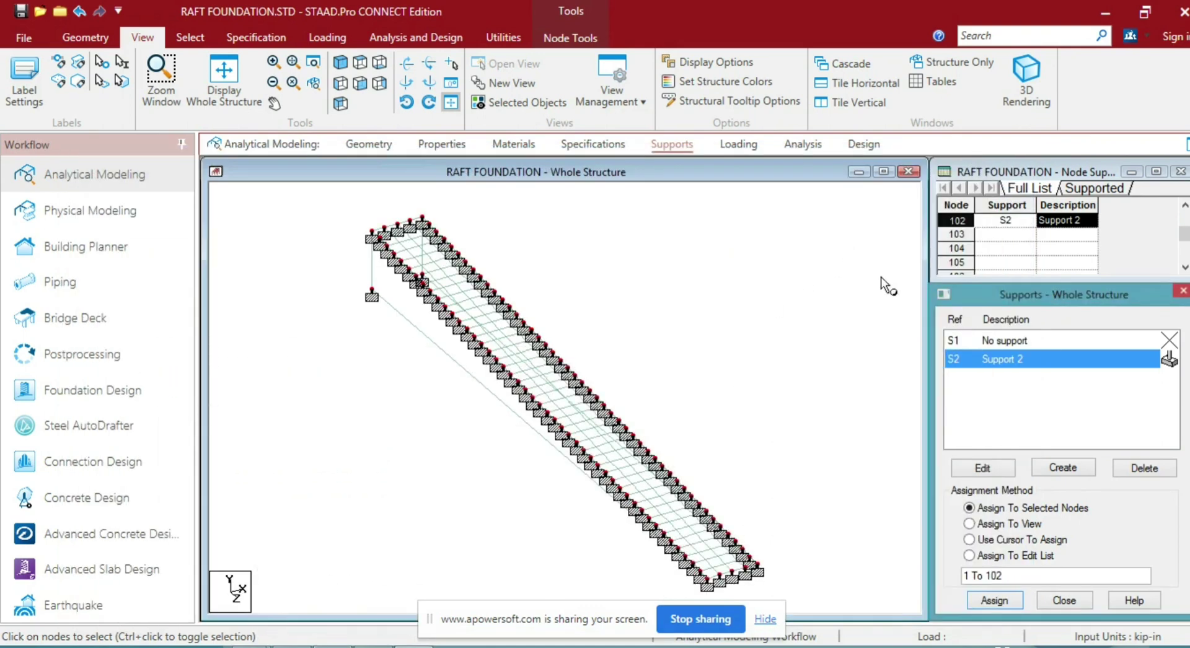
Define a concrete plate thickness property of 24 in at all four nodes
click(731, 151)
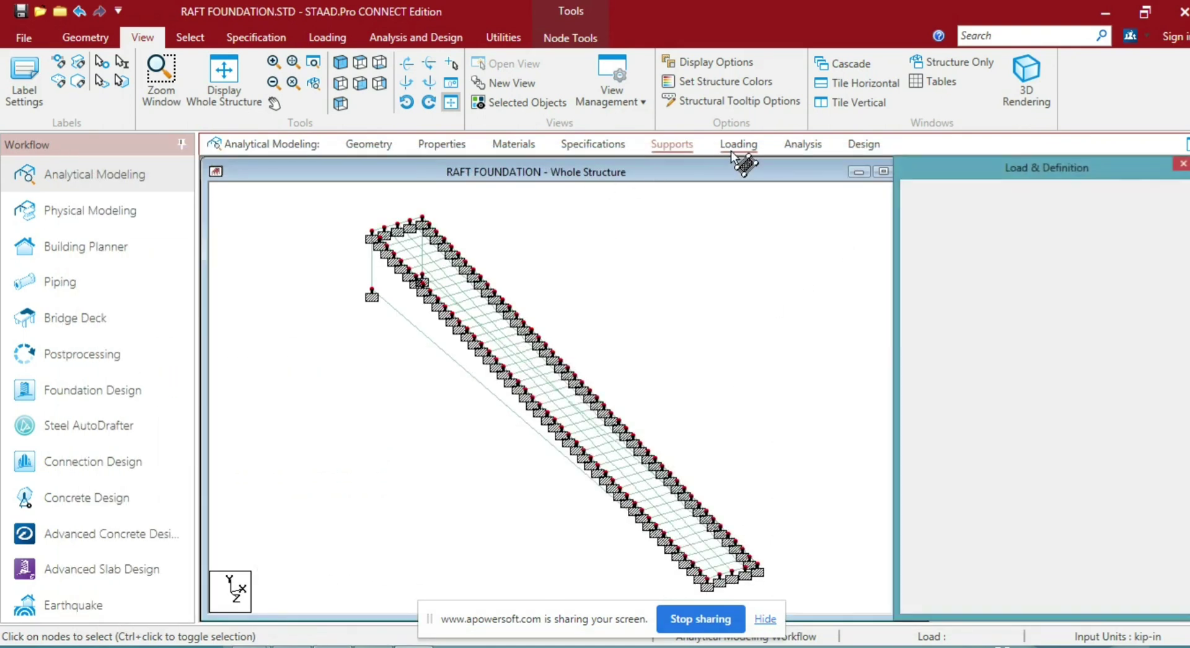
click(451, 150)
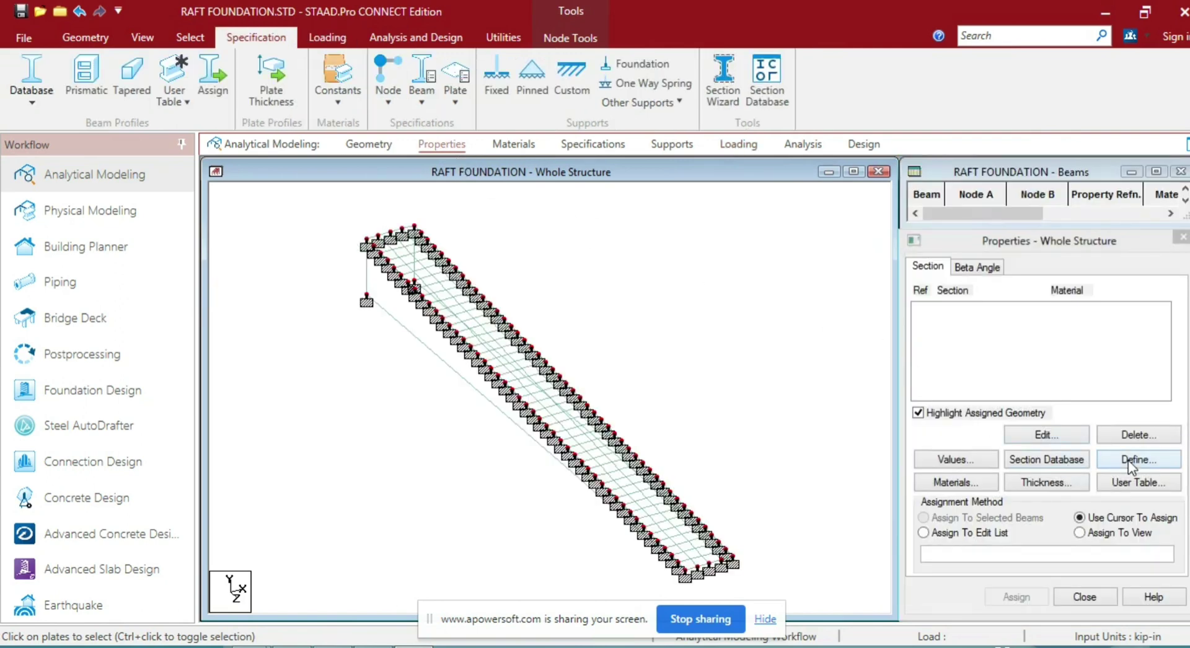
click(1132, 461)
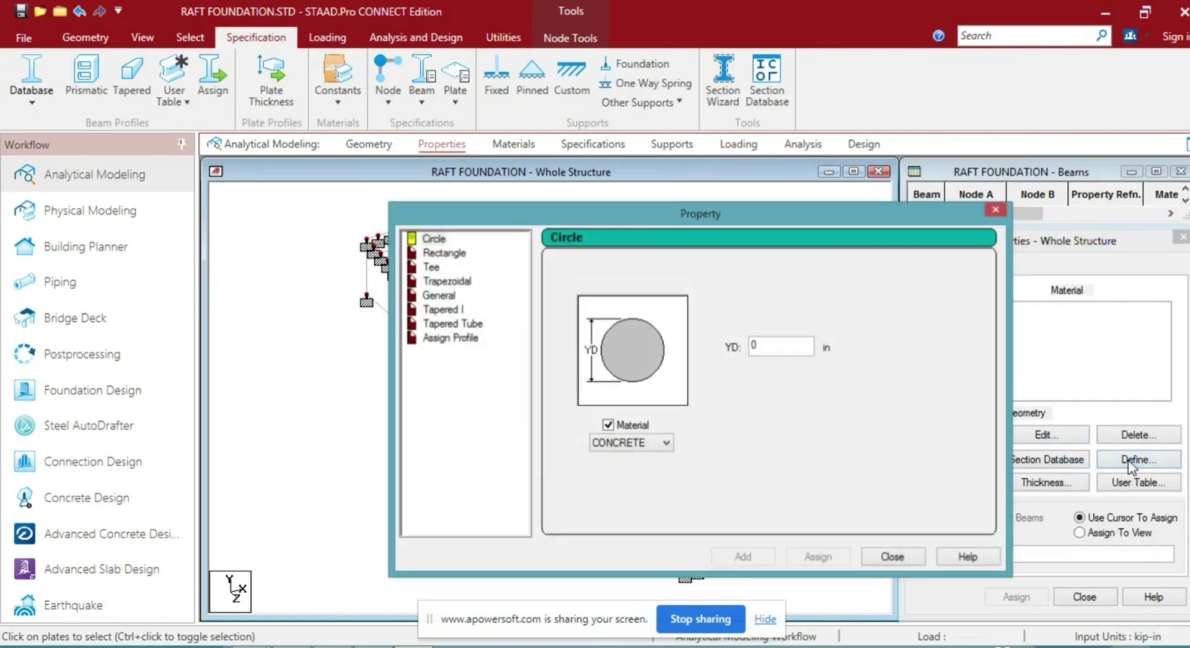
click(1001, 210)
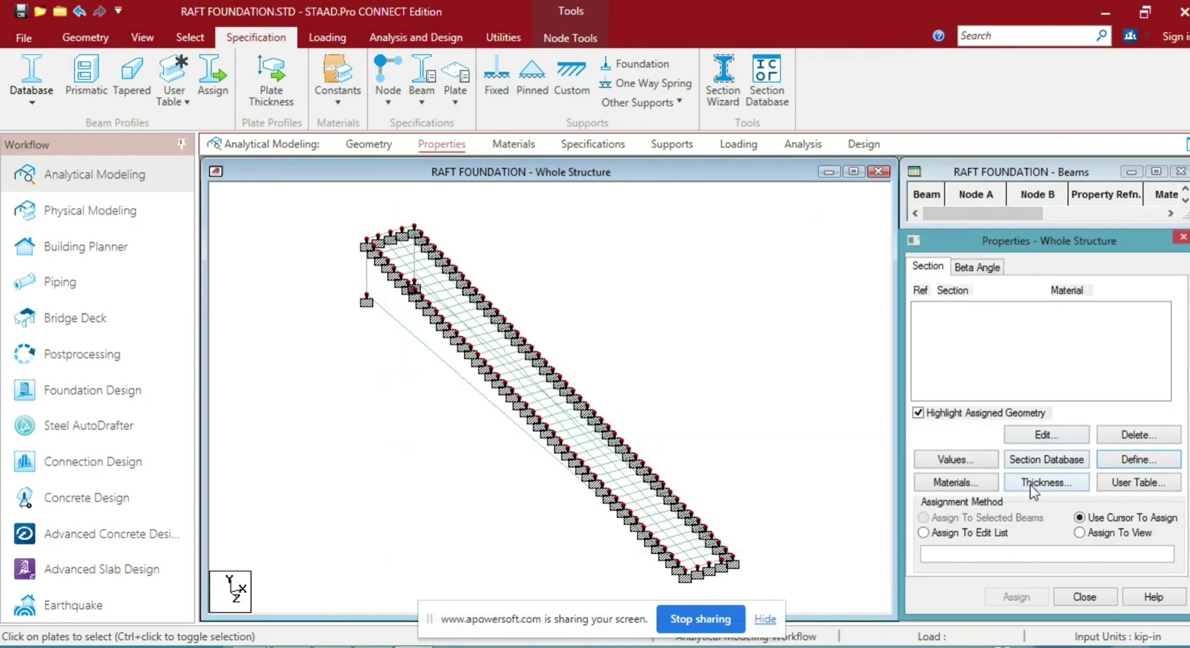
click(1045, 483)
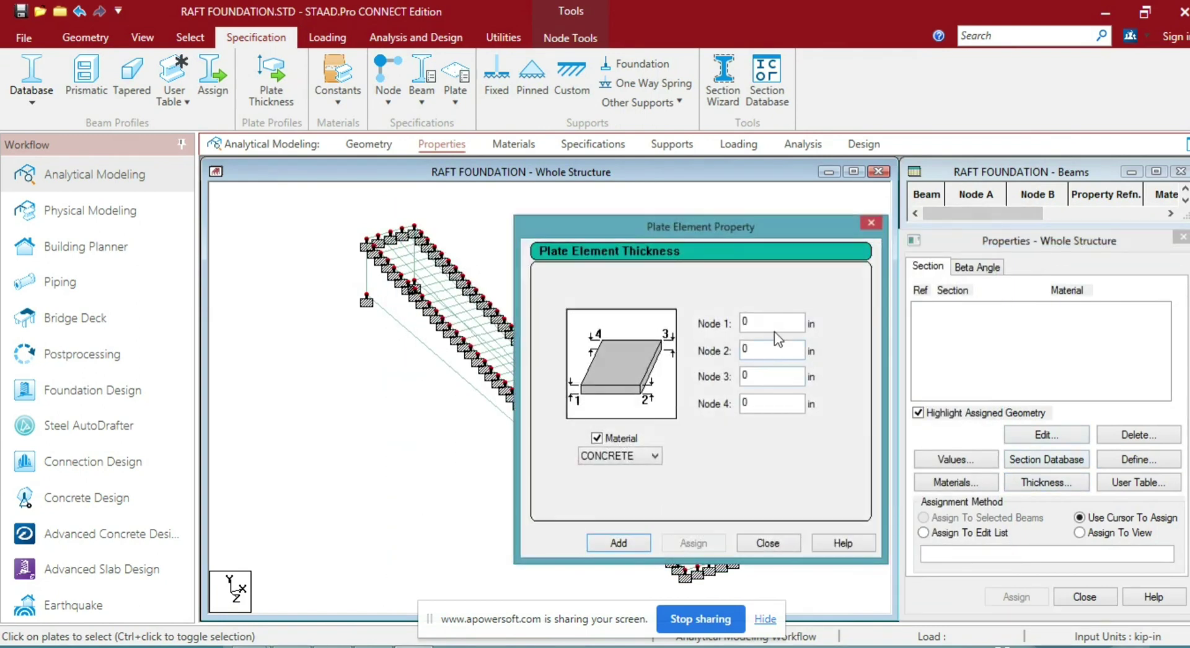
key(BackSpace)
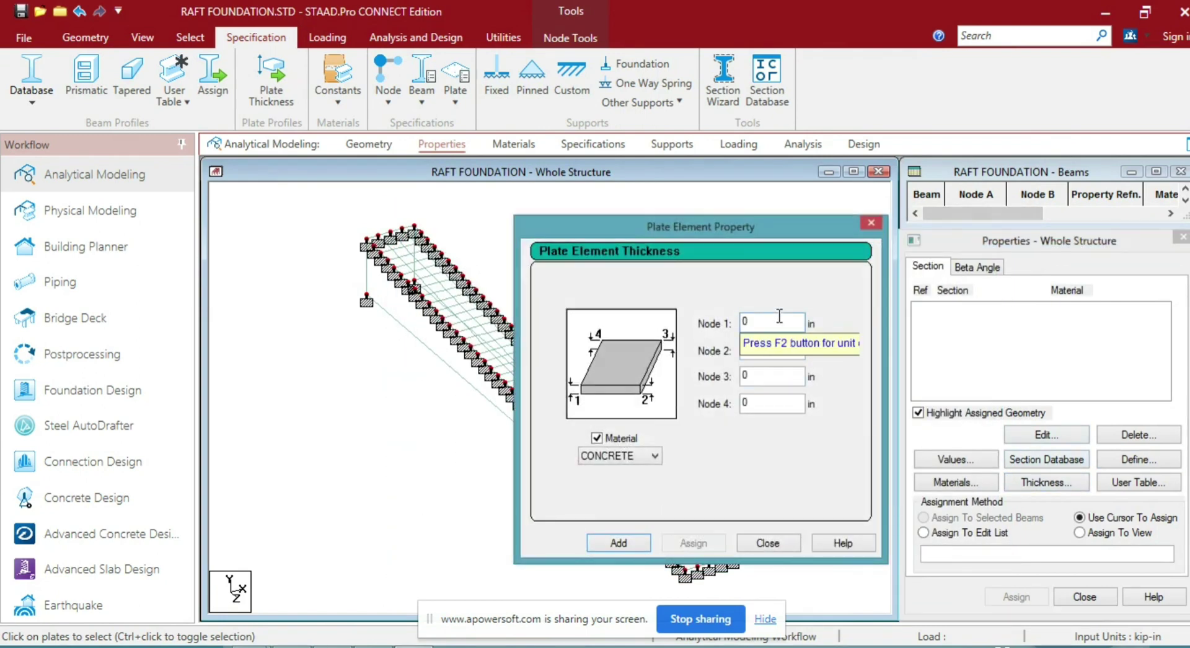
text(24)
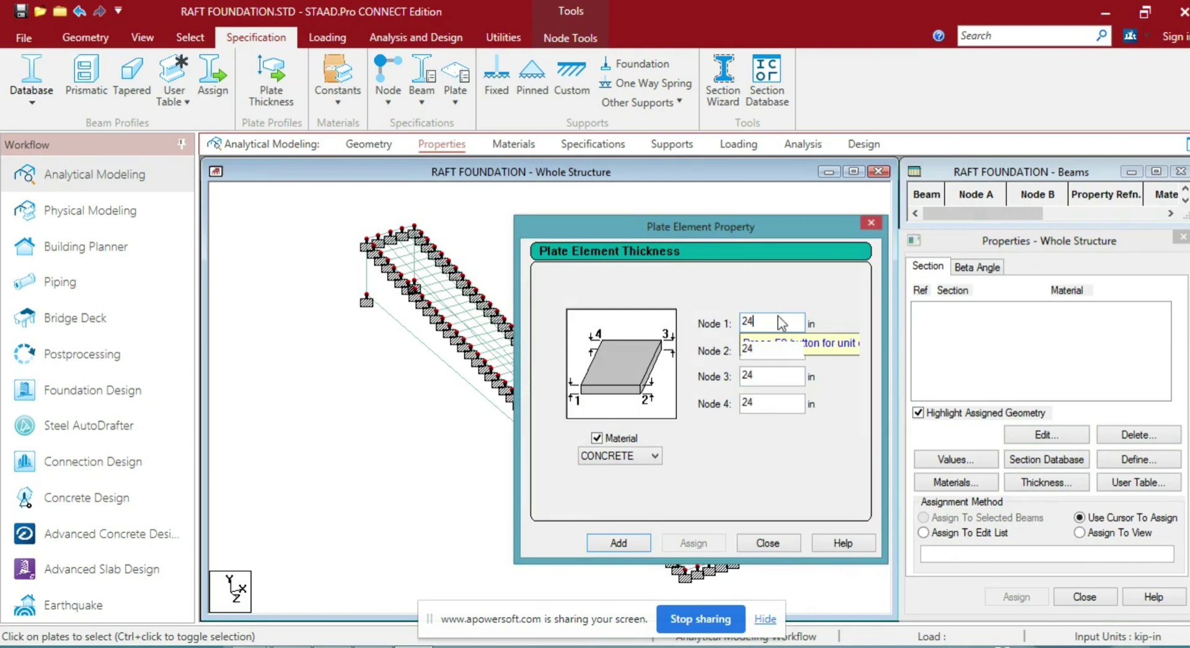
click(638, 542)
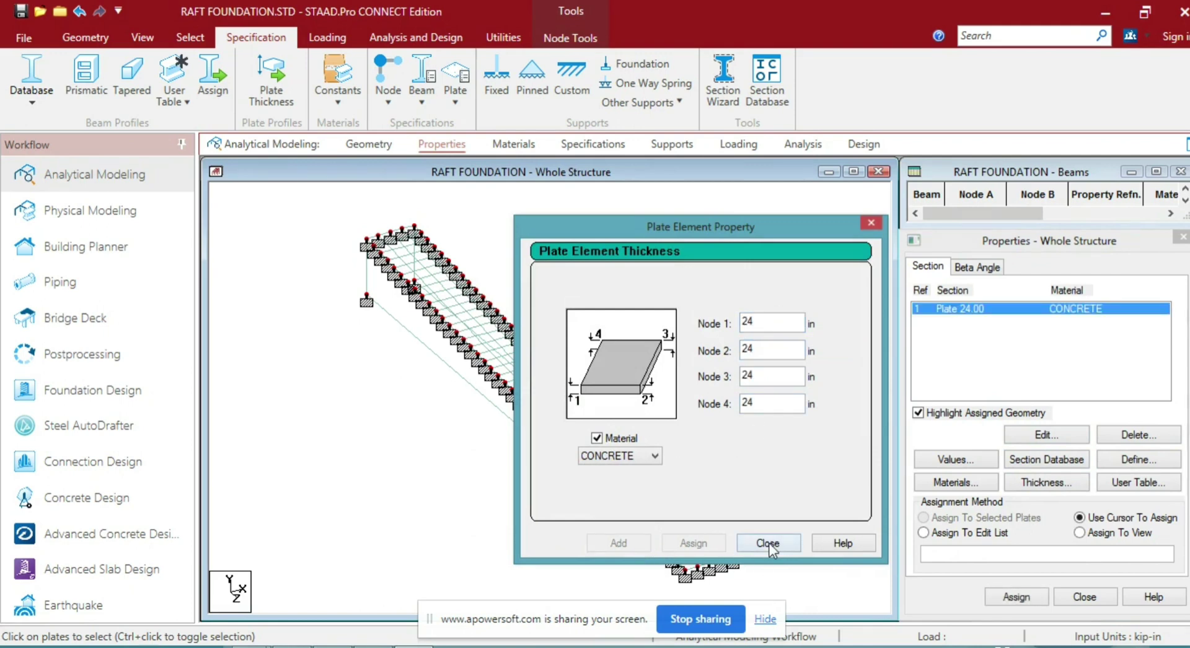
click(767, 543)
Assign the 24 in concrete plate thickness to all plates in the view and clear the selection
click(1091, 534)
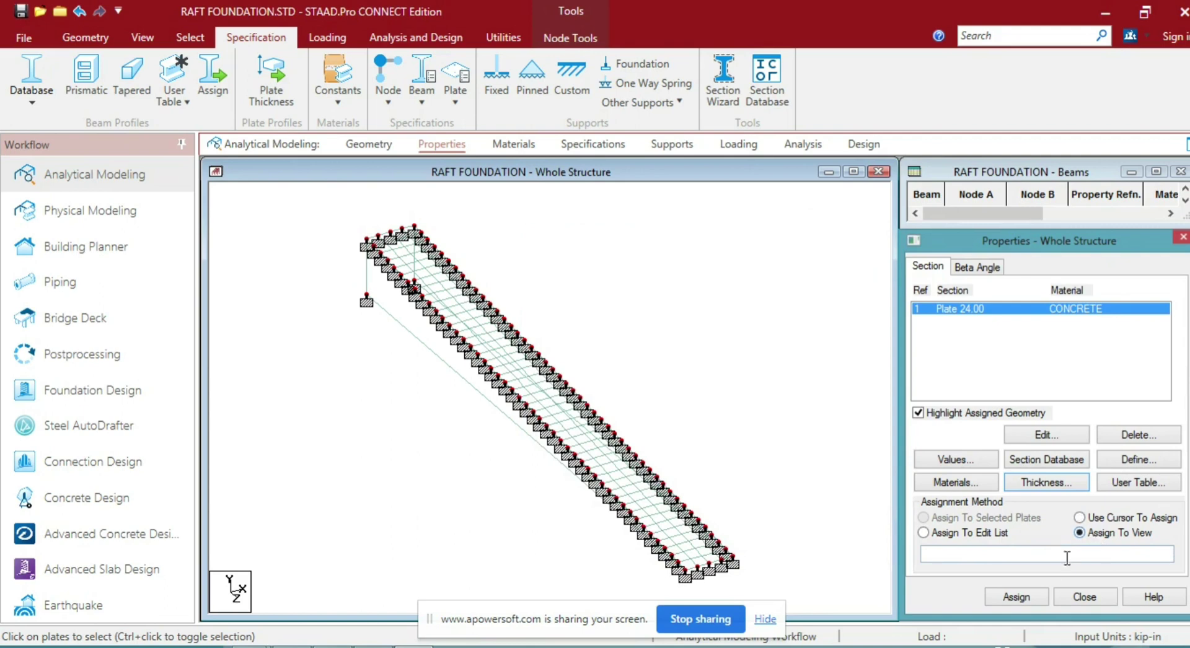
click(1026, 596)
click(1064, 473)
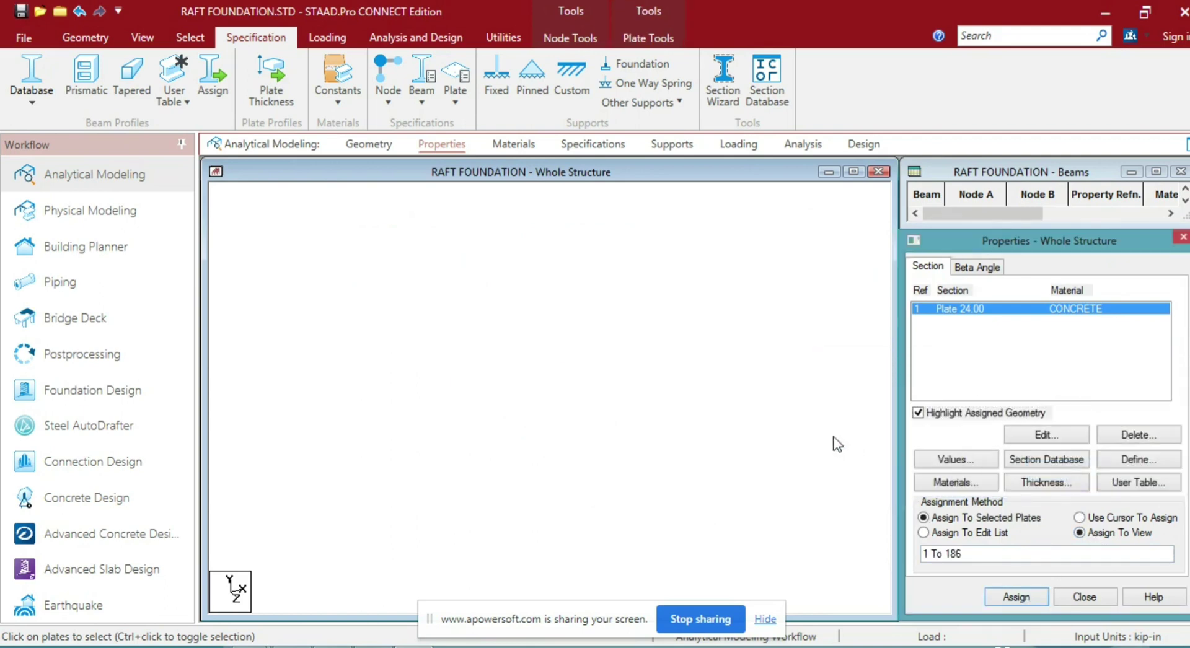
click(700, 332)
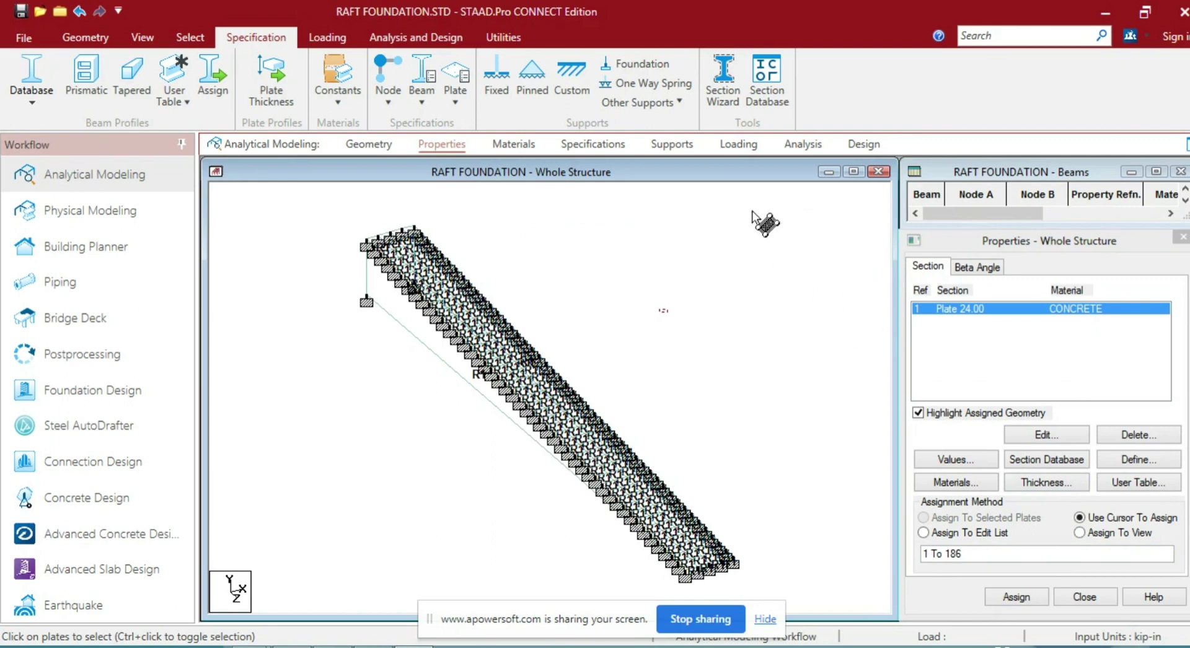
Inspect the raft in a 3D rendered view from several angles and close that view
click(143, 39)
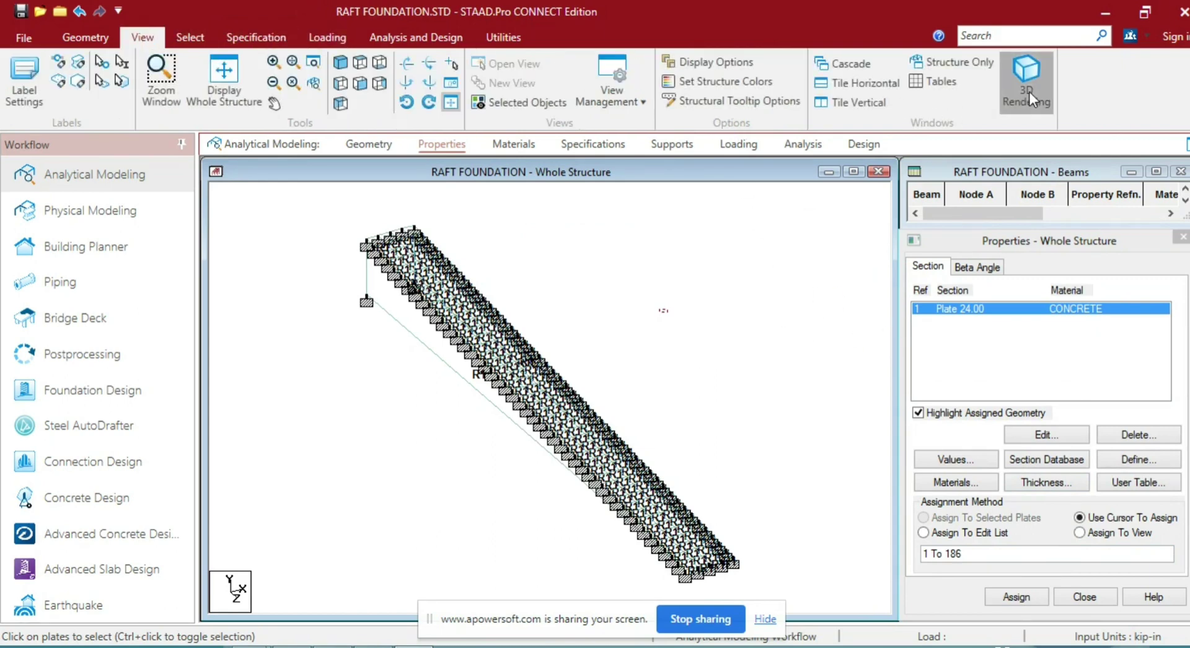
click(1028, 92)
drag(765, 521, 597, 272)
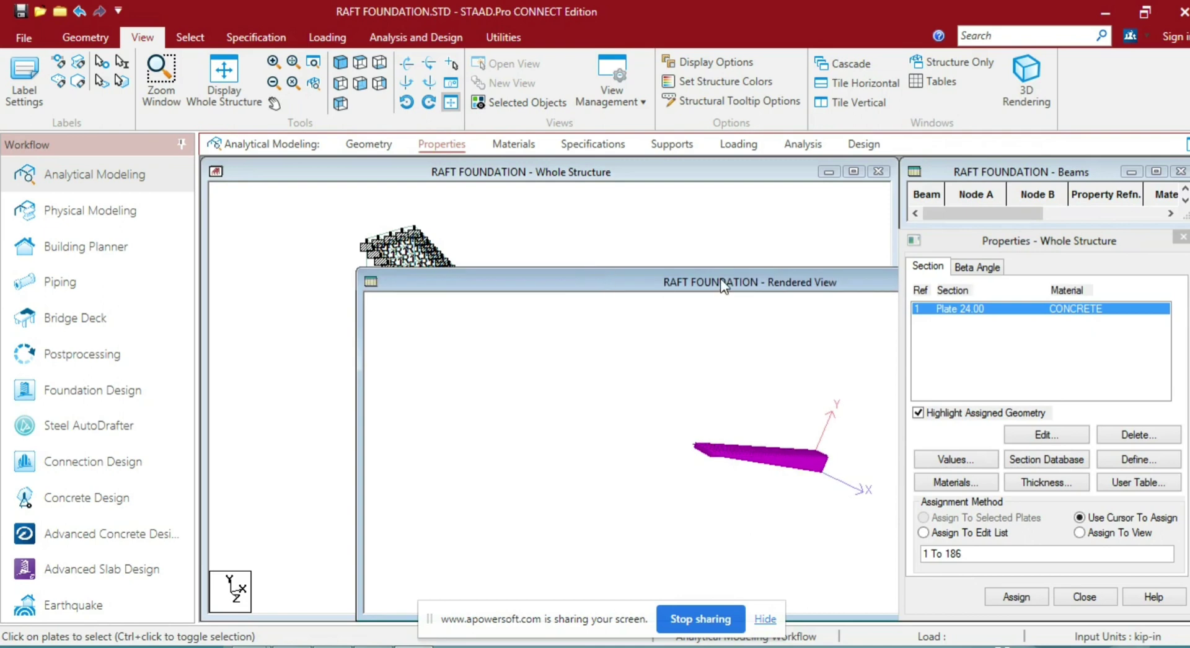
drag(720, 279, 374, 218)
click(835, 221)
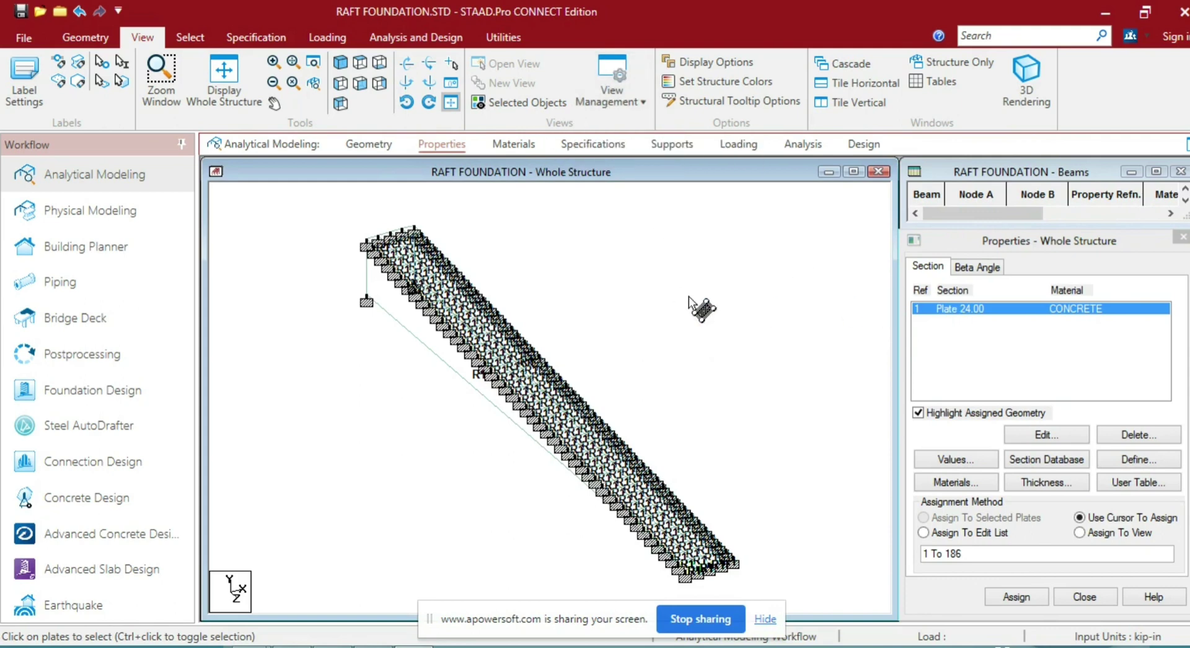
Create primary load case 1 with loading type Dead and the title DL
click(737, 143)
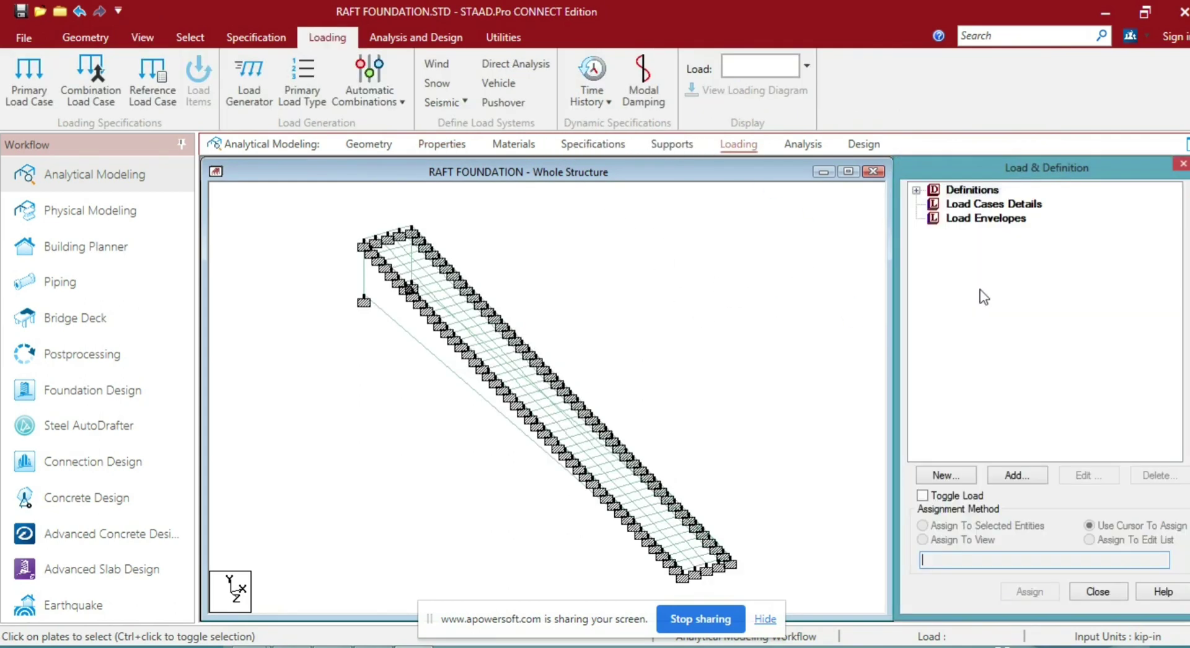
click(1063, 640)
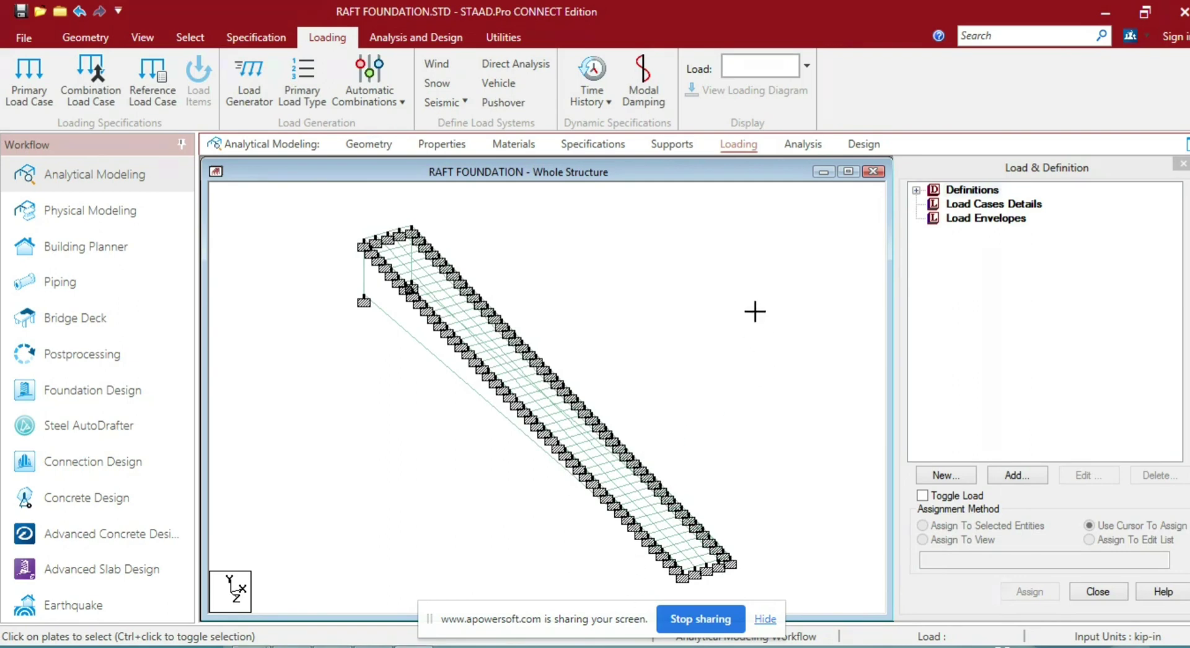
click(957, 206)
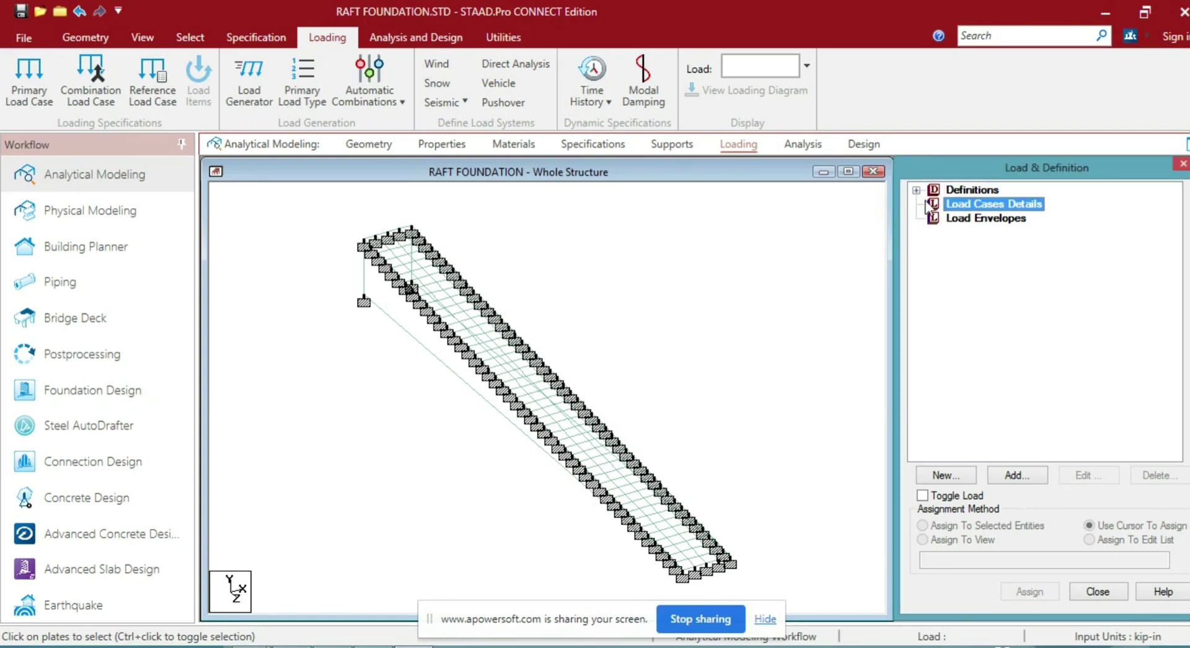
click(1019, 476)
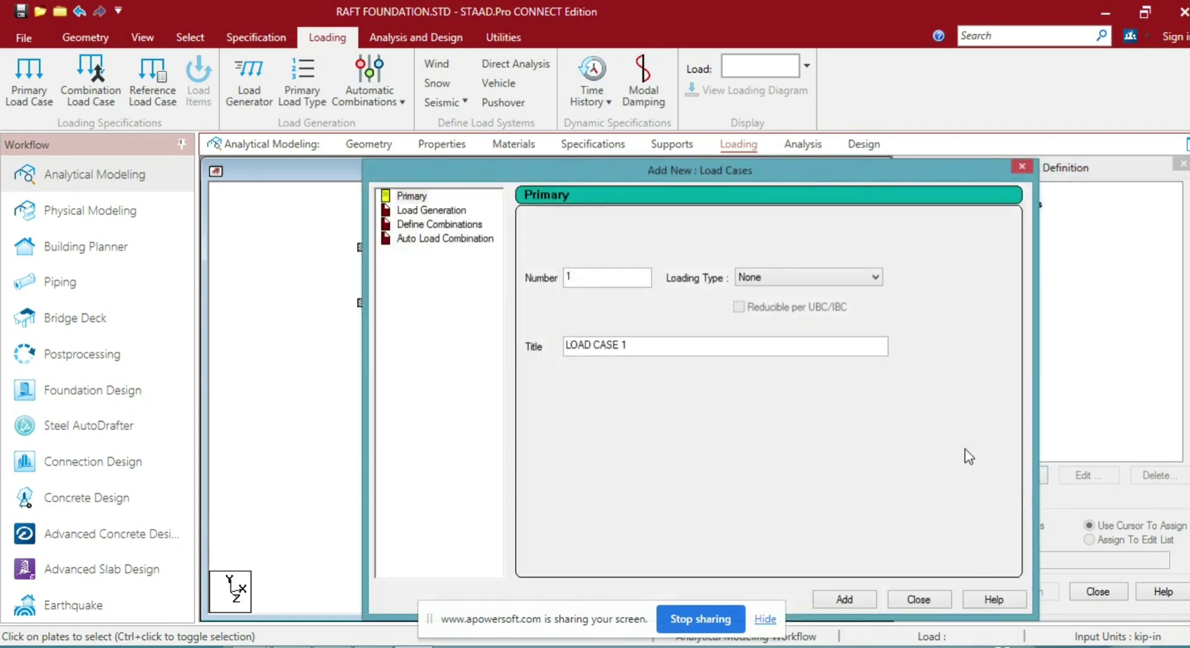
click(790, 276)
click(800, 306)
triple_click(708, 343)
text(DL)
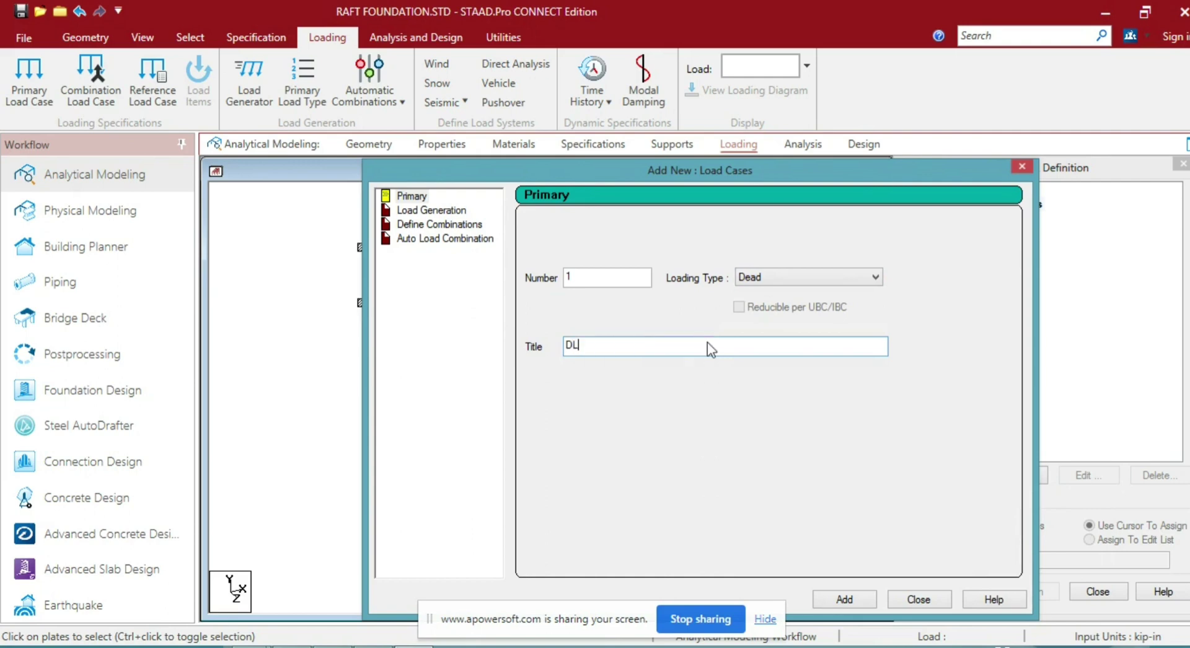
key(Return)
Create primary load case 2 with loading type Live and the title LL, and finish adding load cases
click(837, 277)
click(800, 302)
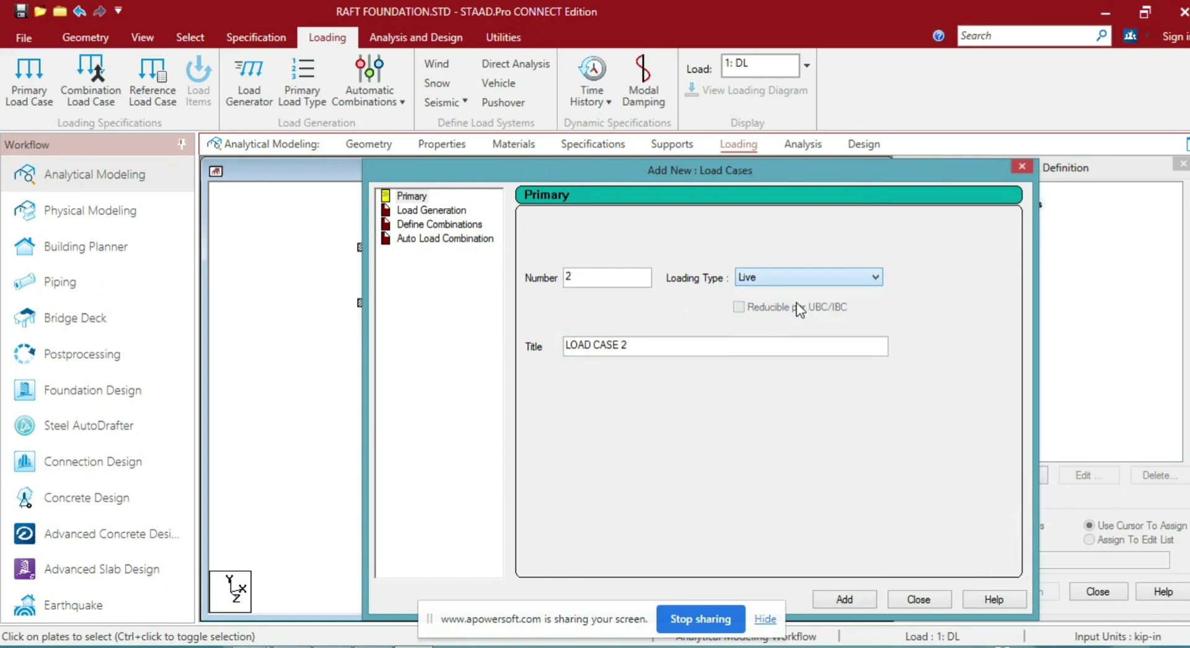
double_click(675, 347)
text(LL)
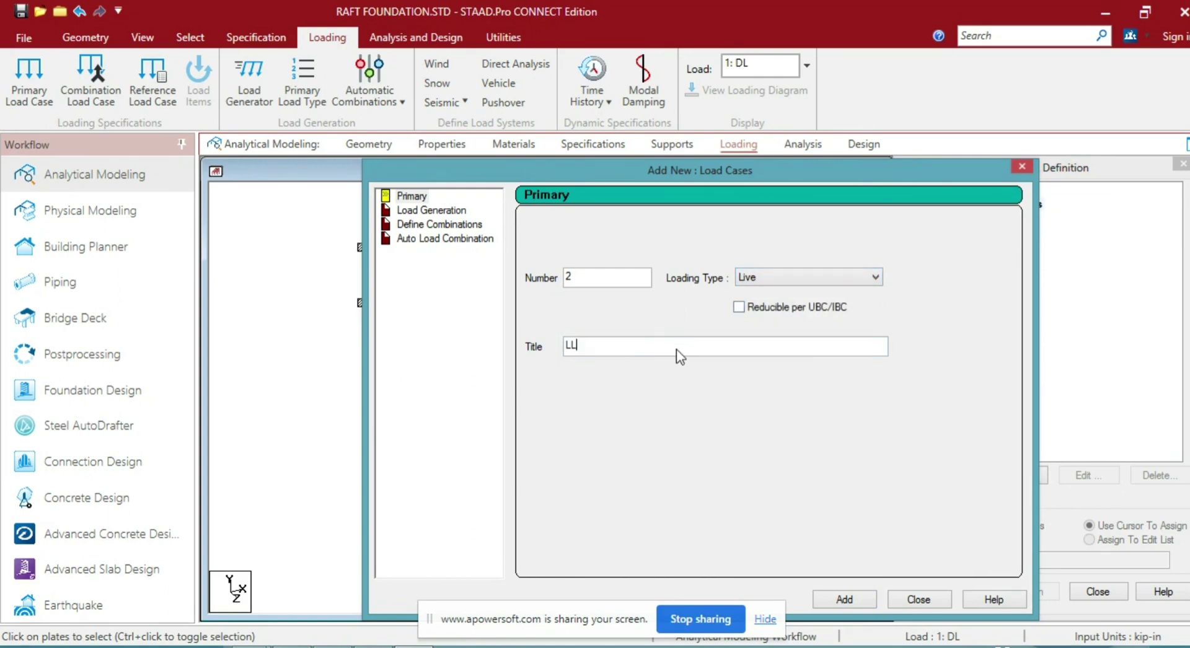
click(858, 604)
click(1015, 249)
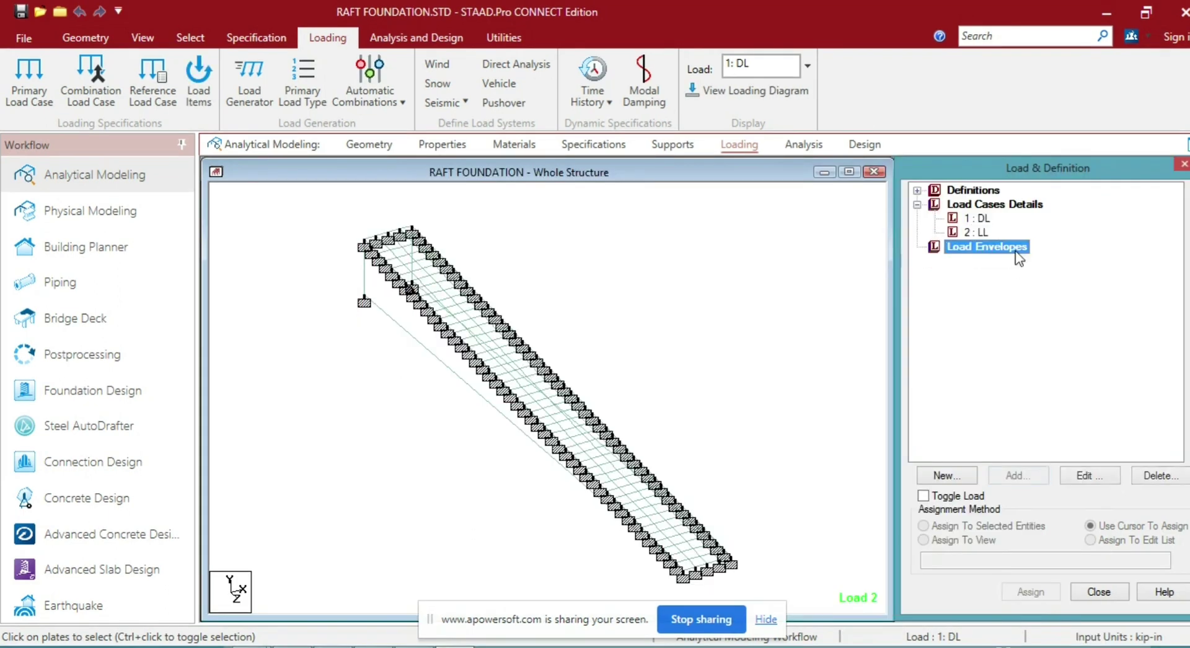
Add a selfweight load in the Y direction with factor -1 to the DL load case
click(977, 218)
click(1003, 477)
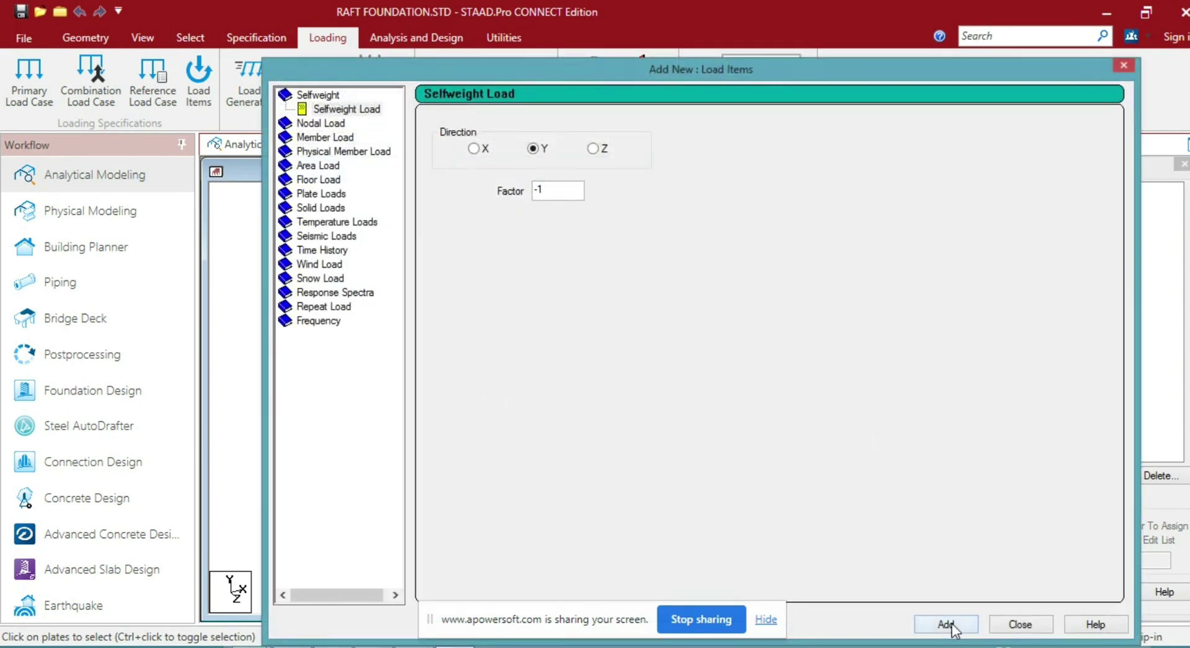
drag(818, 79, 629, 67)
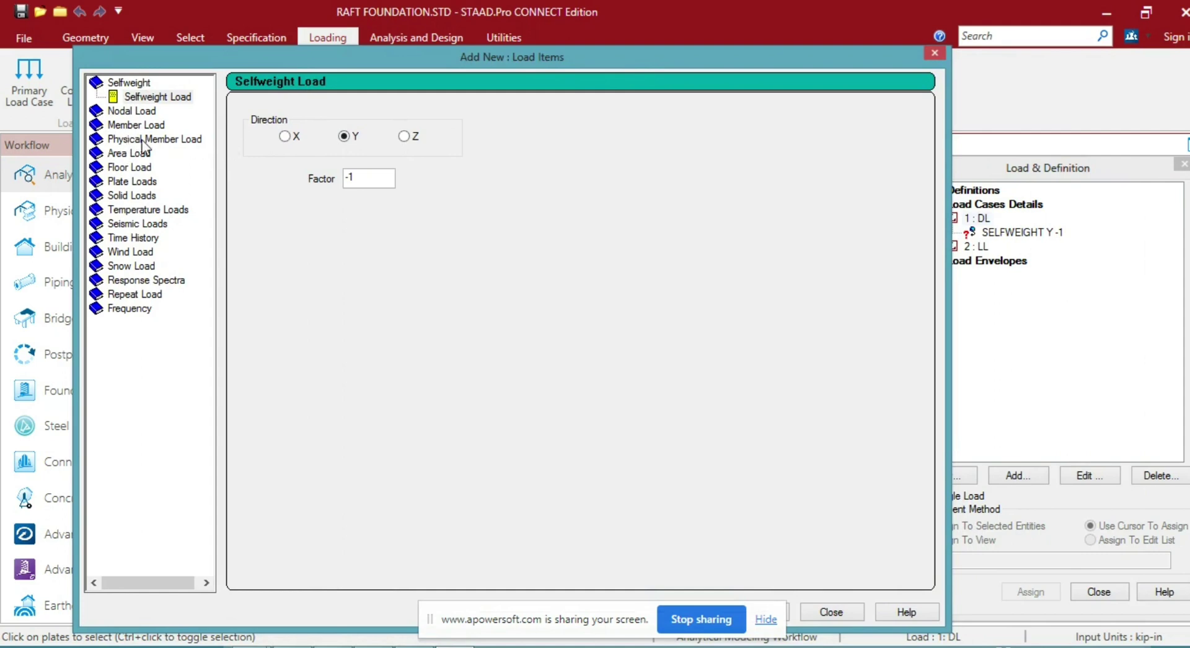
Add a full-plate pressure of -4.5 kN/m2 in the GY direction to the DL load case
click(138, 167)
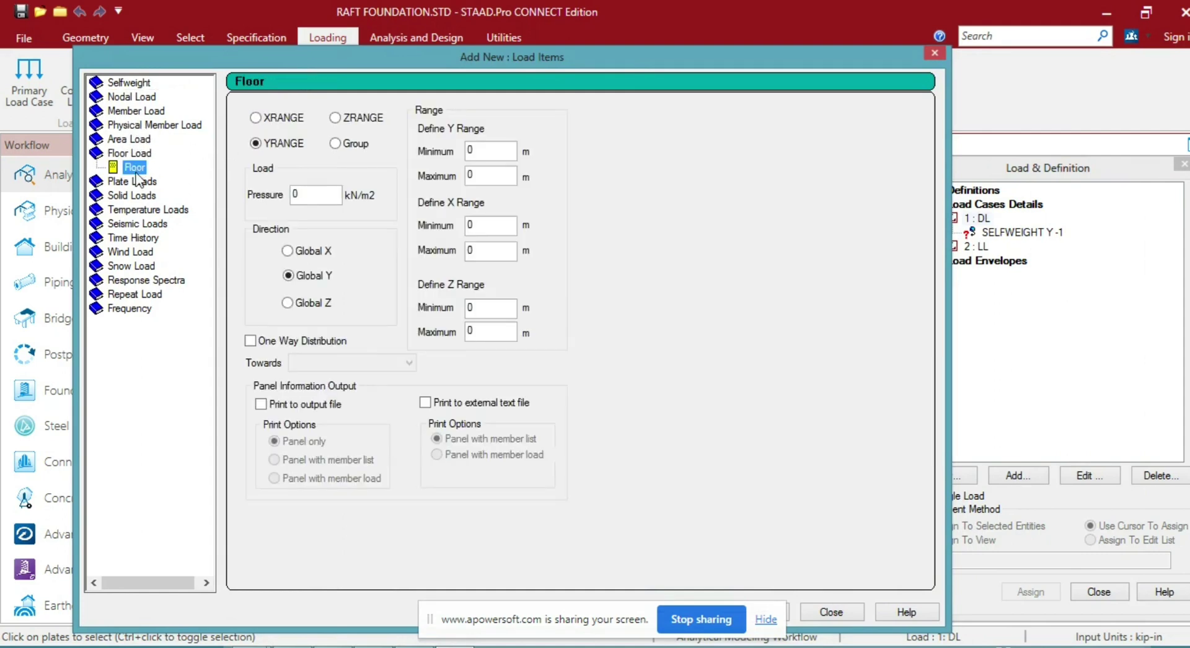
click(137, 179)
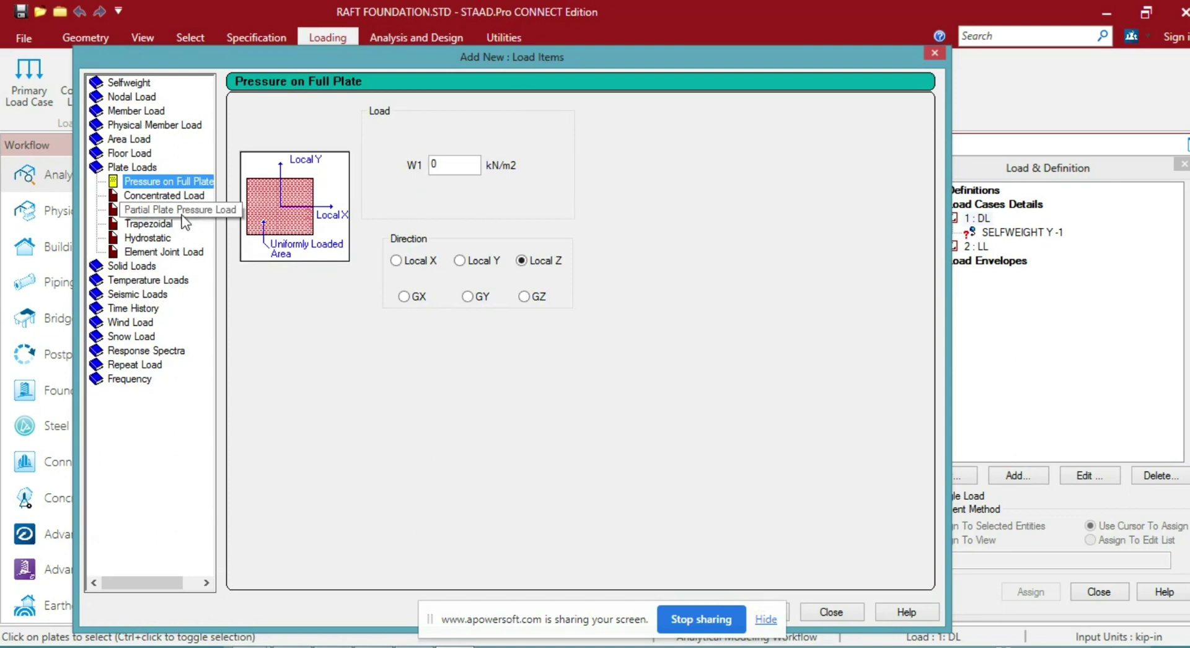
key(Tab)
text(-)
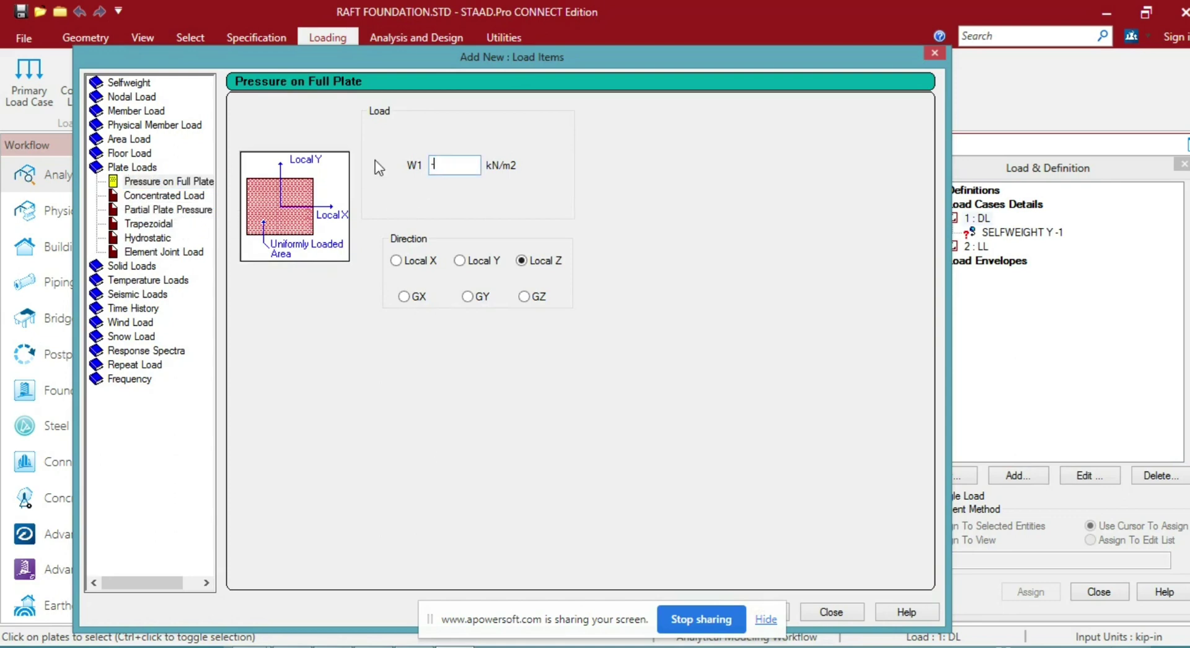
text(4.5)
drag(598, 620, 570, 647)
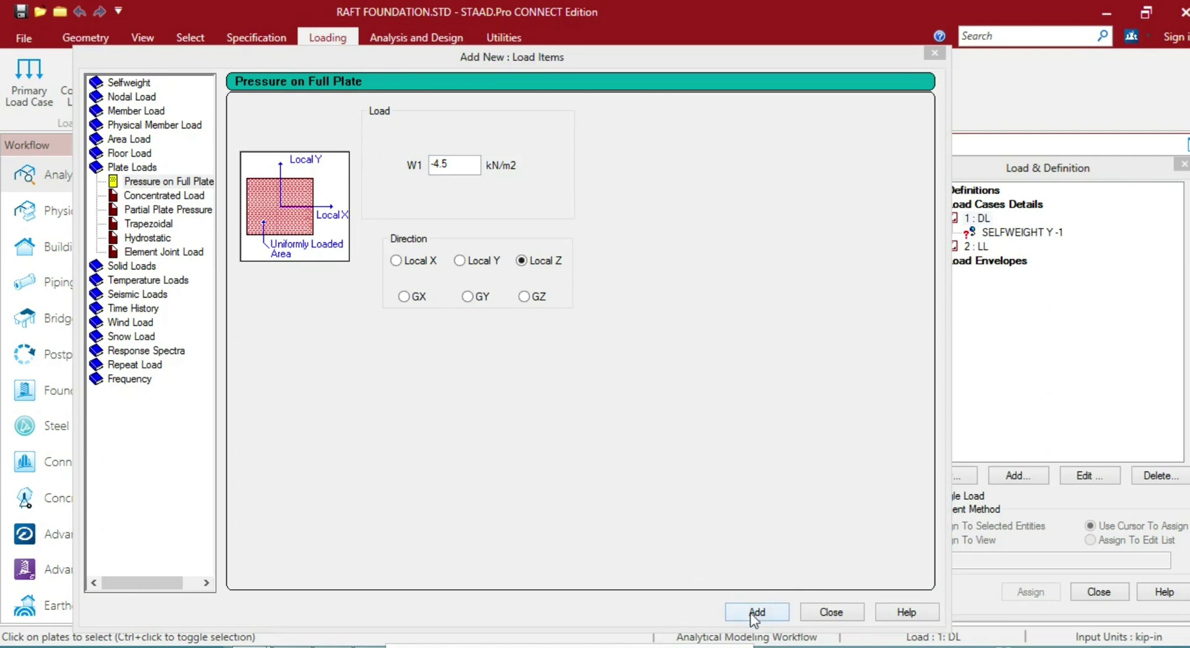
click(467, 297)
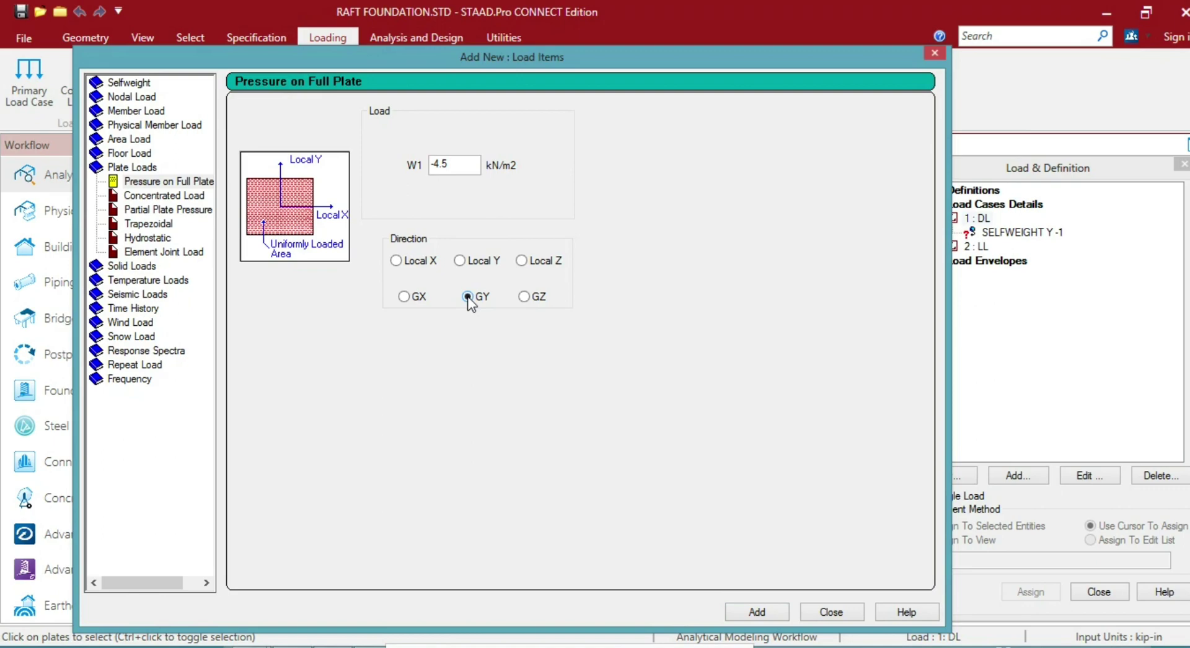
click(768, 612)
click(826, 612)
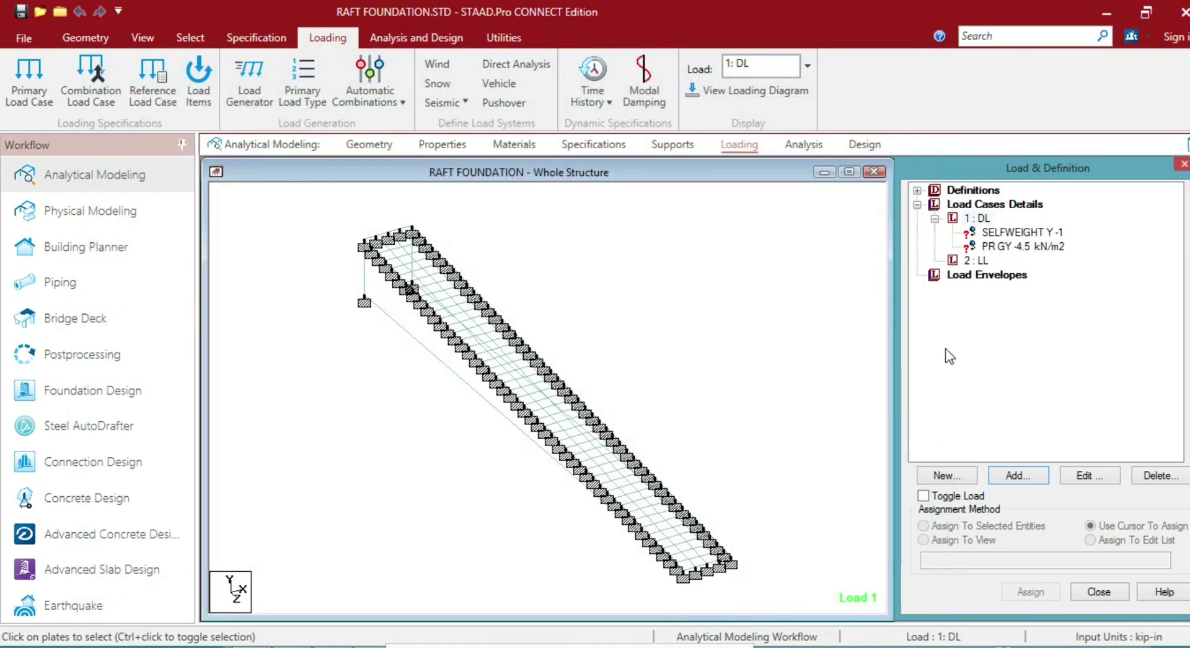
Add a full-plate pressure of -4 kN/m2 in the GY direction to the LL load case
click(976, 260)
click(1018, 476)
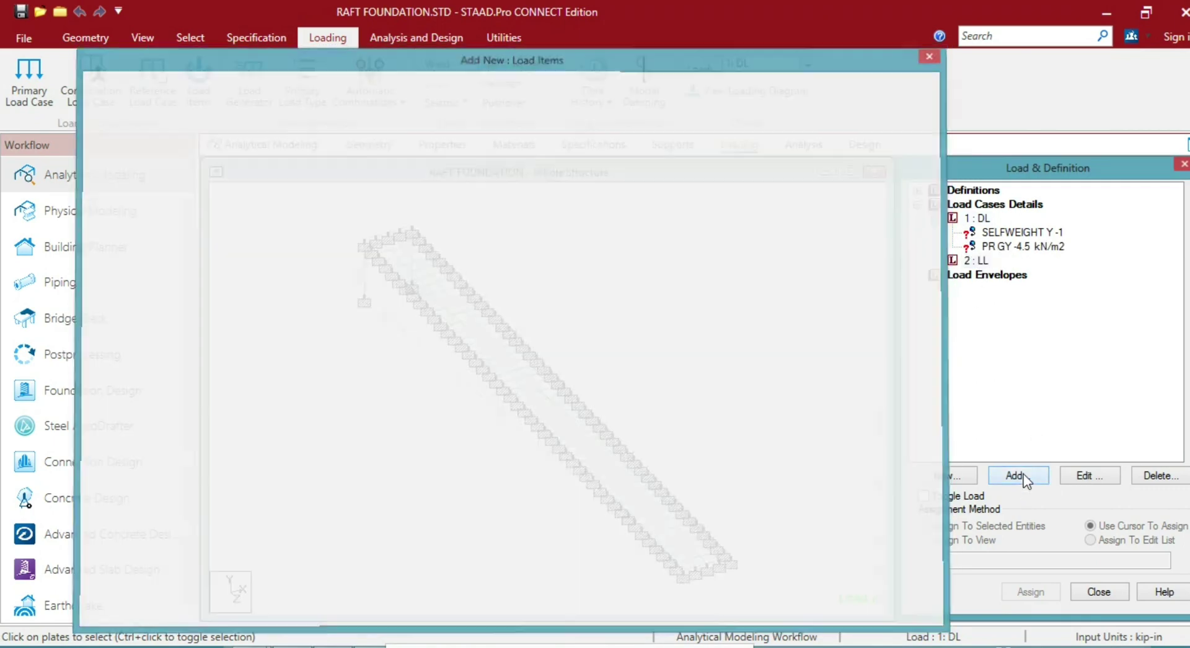
click(309, 194)
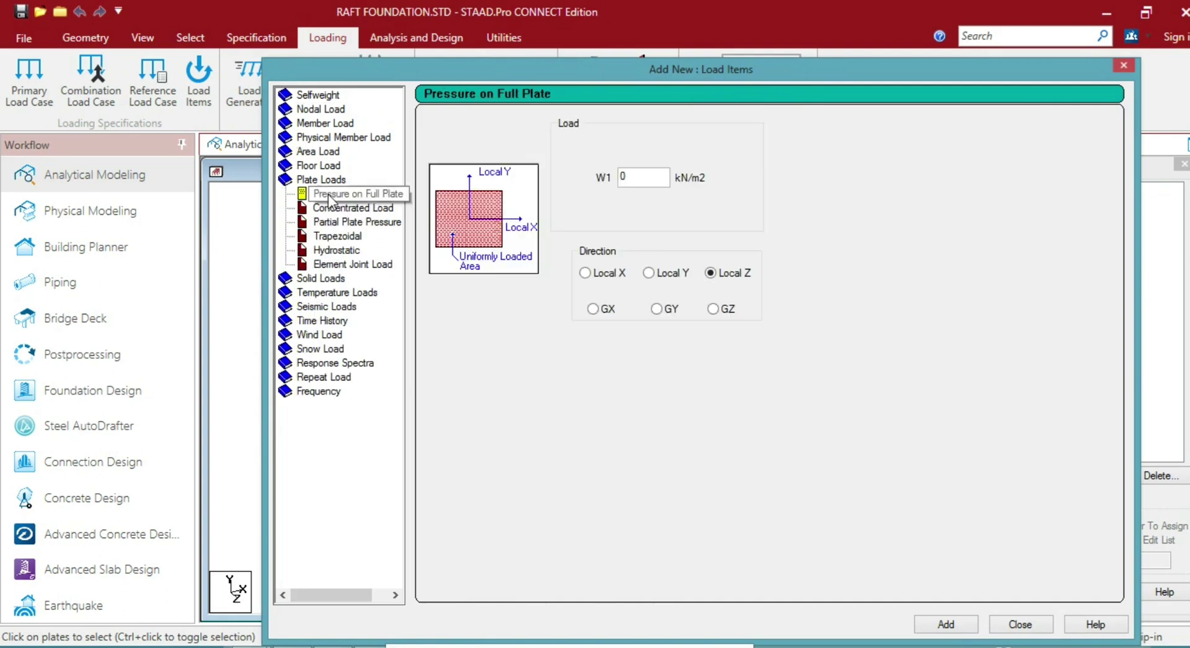
click(623, 178)
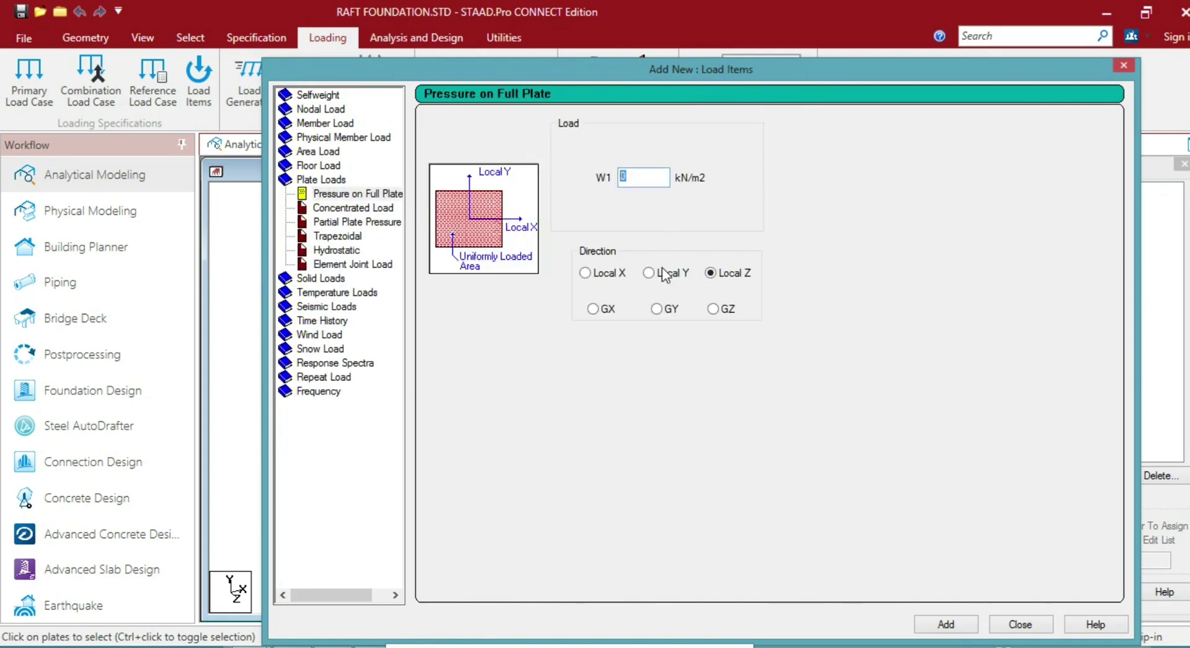
click(659, 310)
text(-4.5)
key(BackSpace)
key(BackSpace)
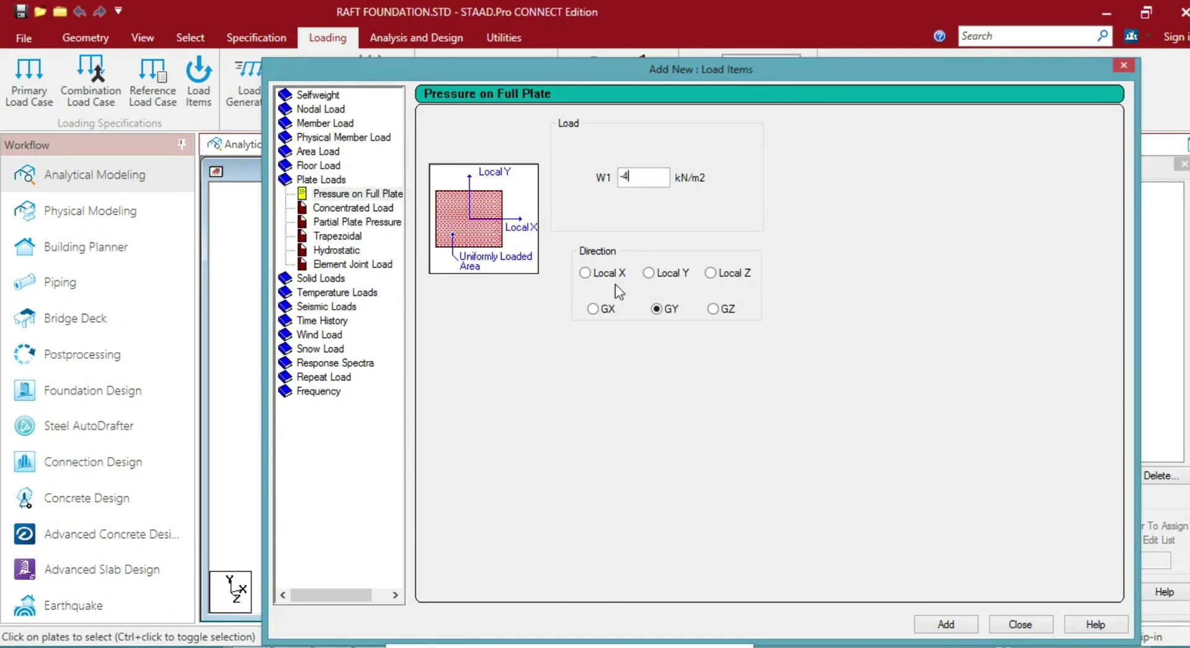
click(946, 627)
click(1019, 624)
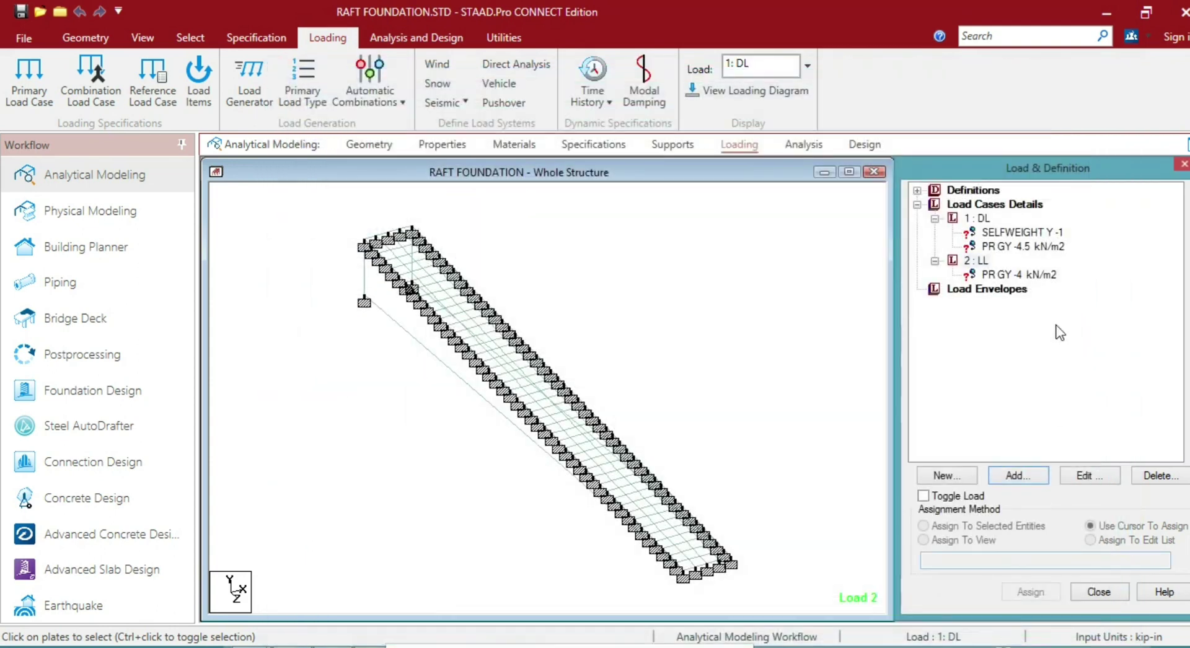
Assign the DL selfweight load Y -1 to the whole structure in view
click(1032, 235)
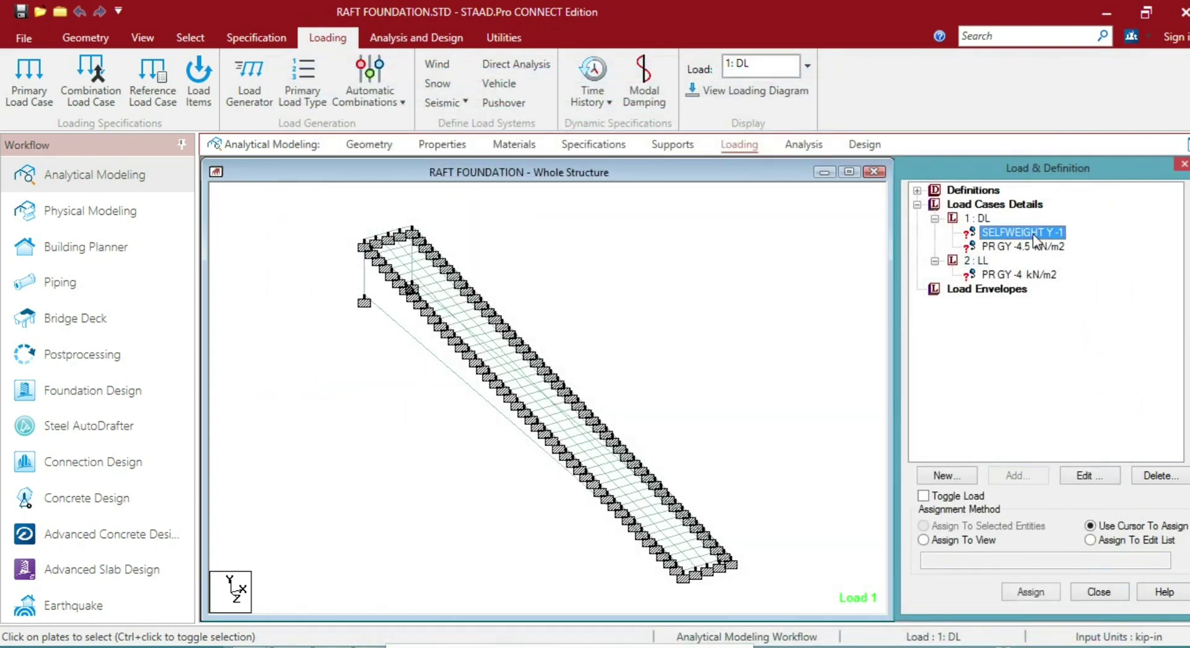
click(968, 540)
click(1030, 592)
click(1046, 436)
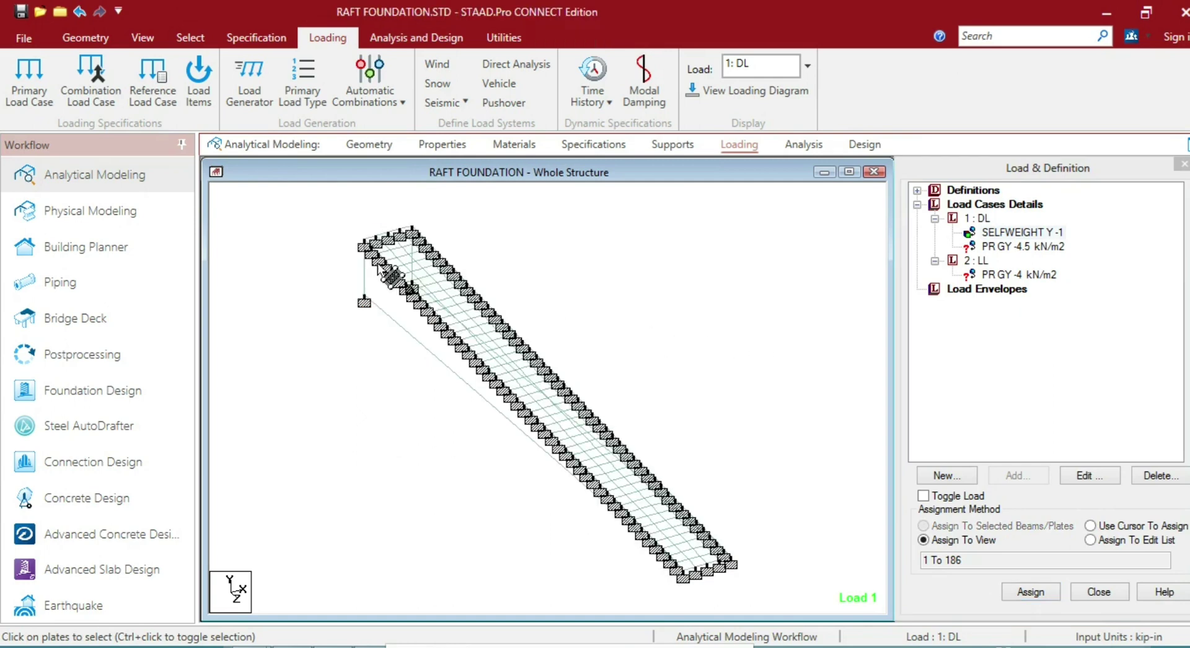
Select all plates from a side view, then remove the large vertical and horizontal plates below the slope from the selection in isometric view
click(143, 38)
click(360, 65)
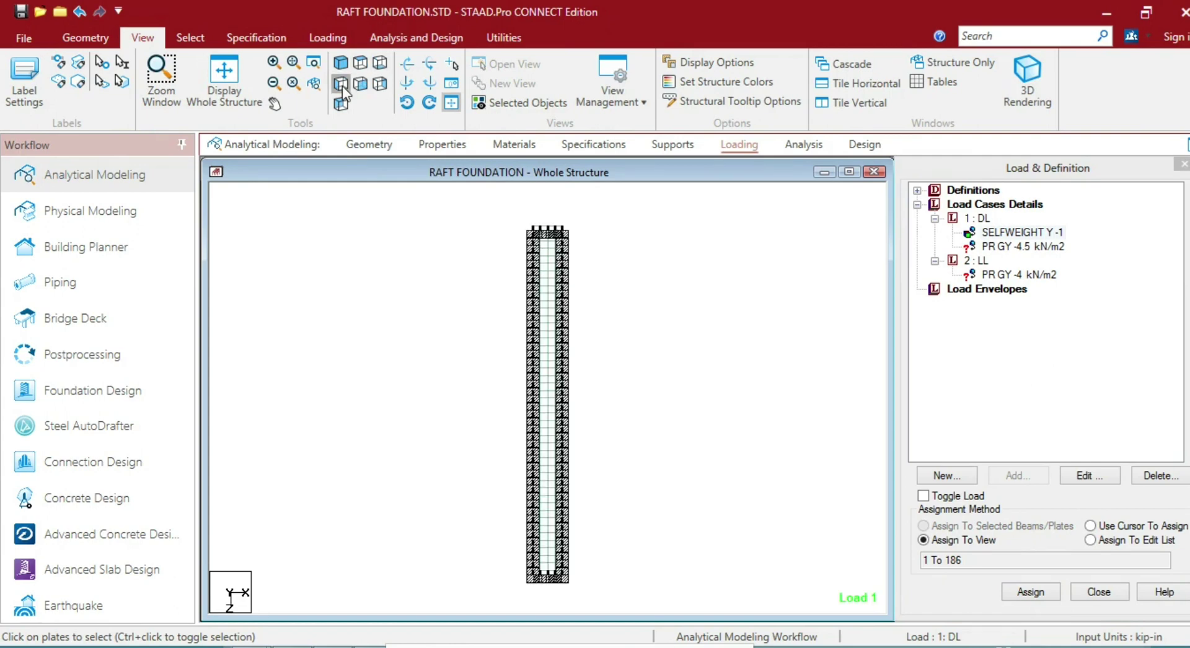
click(342, 89)
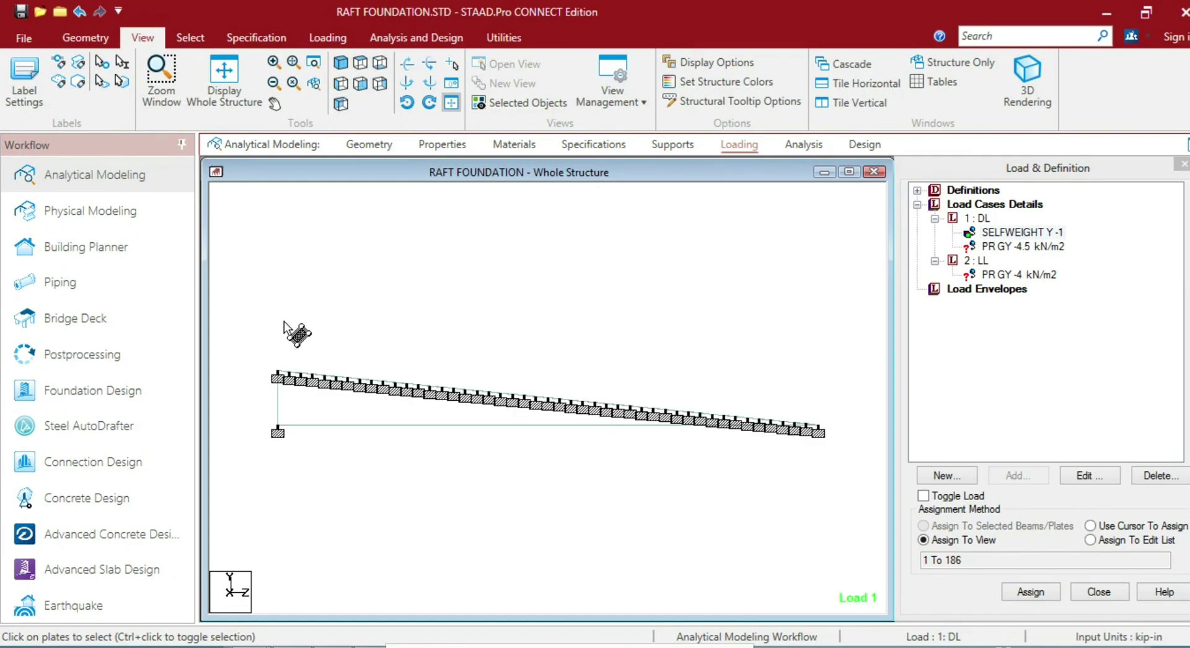
drag(252, 311, 838, 425)
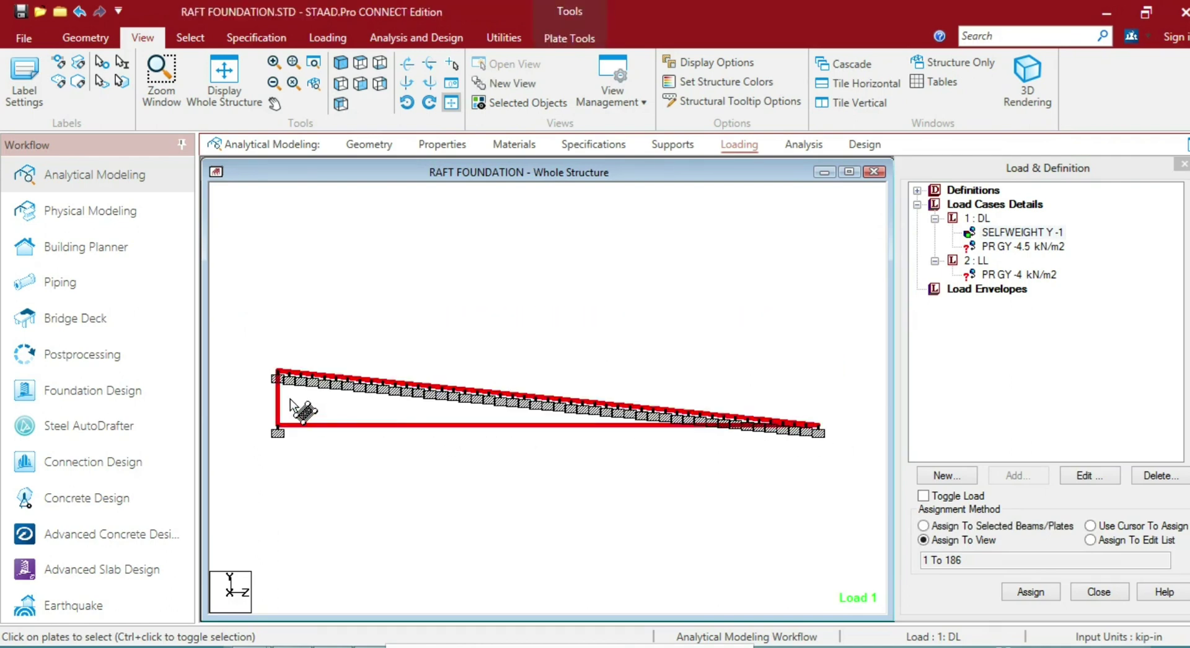
drag(247, 257, 876, 492)
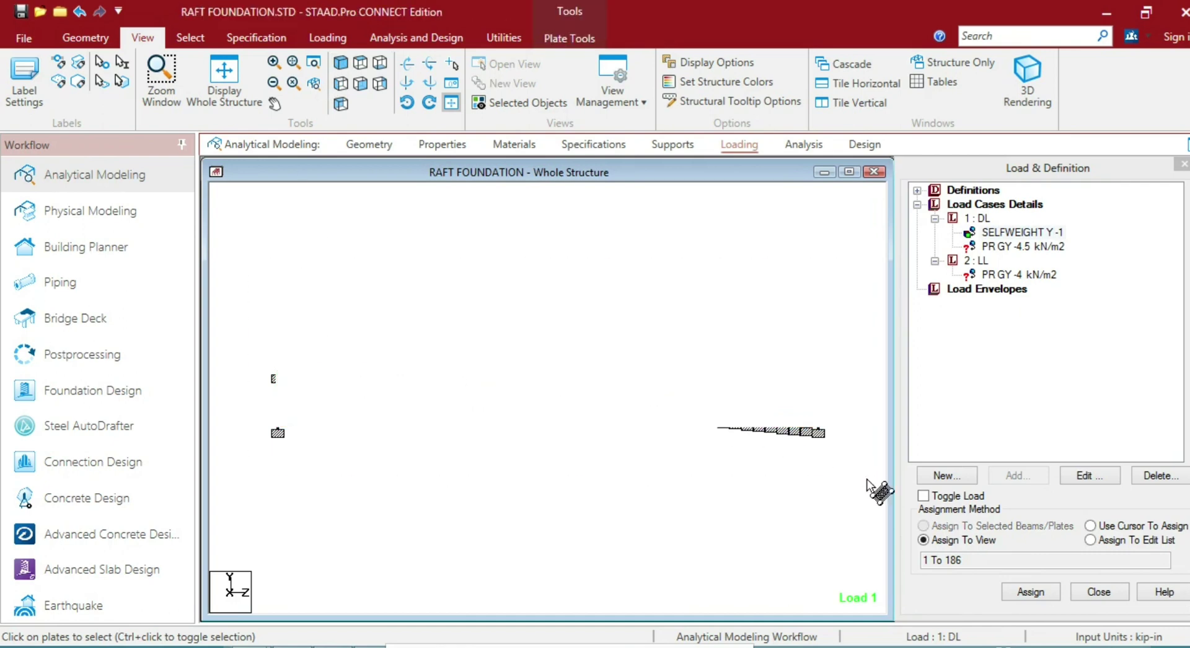
click(341, 62)
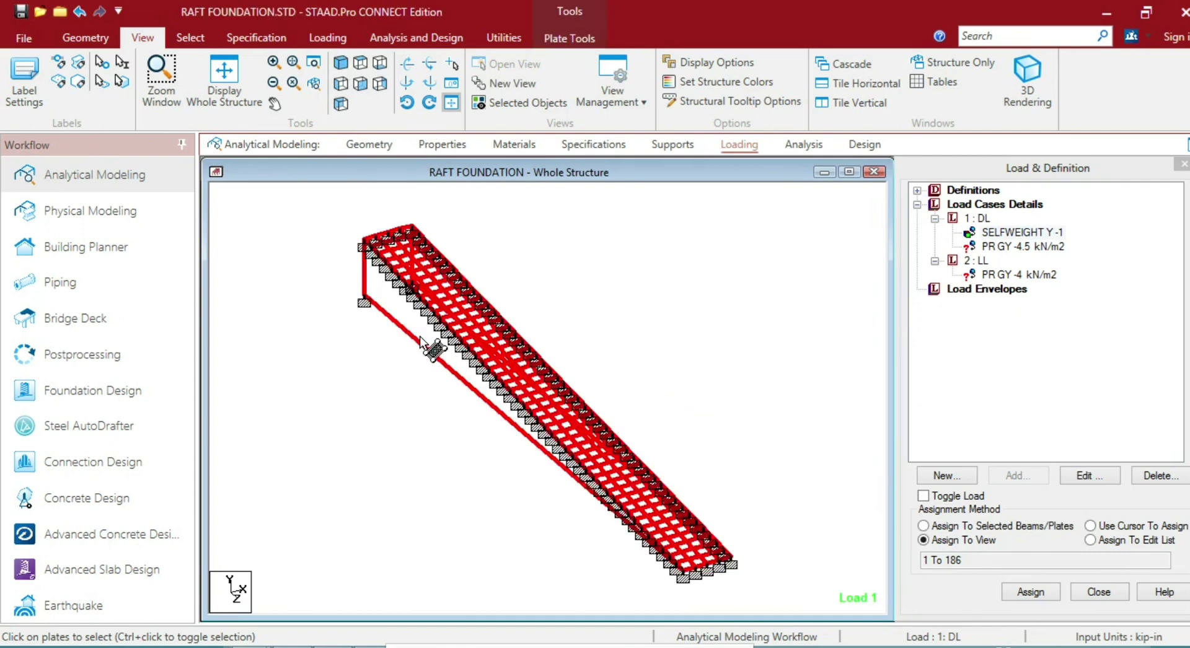
click(428, 344)
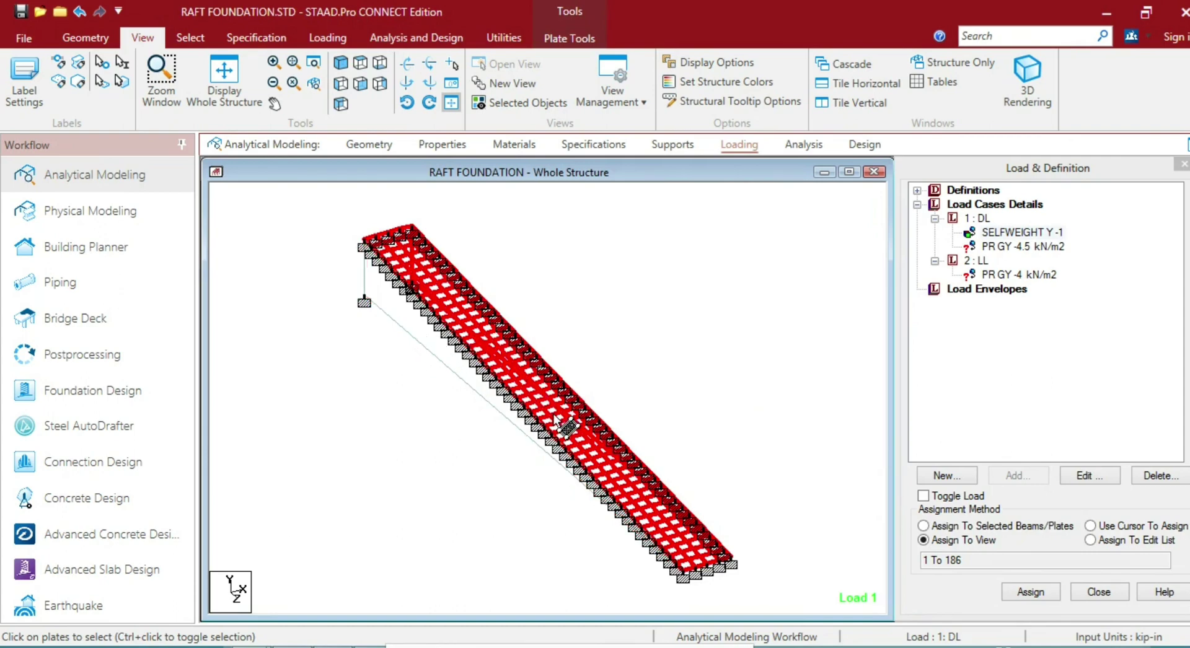
Examine the selected sloping slab plates up close and from the side to check which elements are included
scroll(561, 425, up, 5)
scroll(661, 510, down, 3)
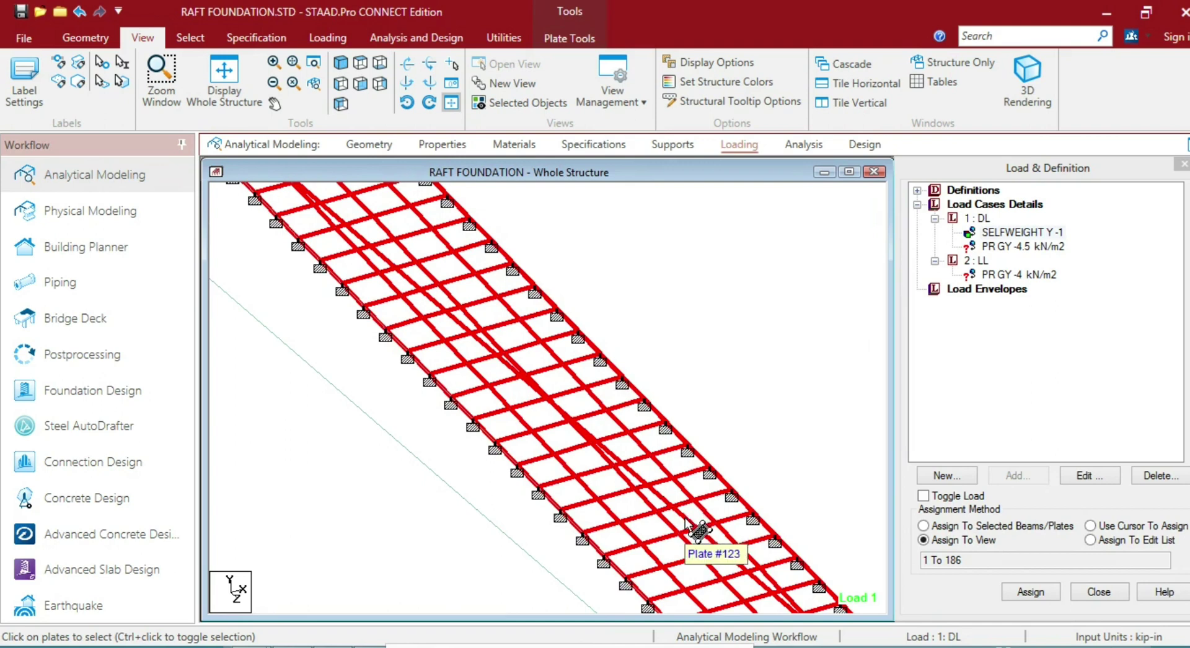
scroll(545, 353, down, 3)
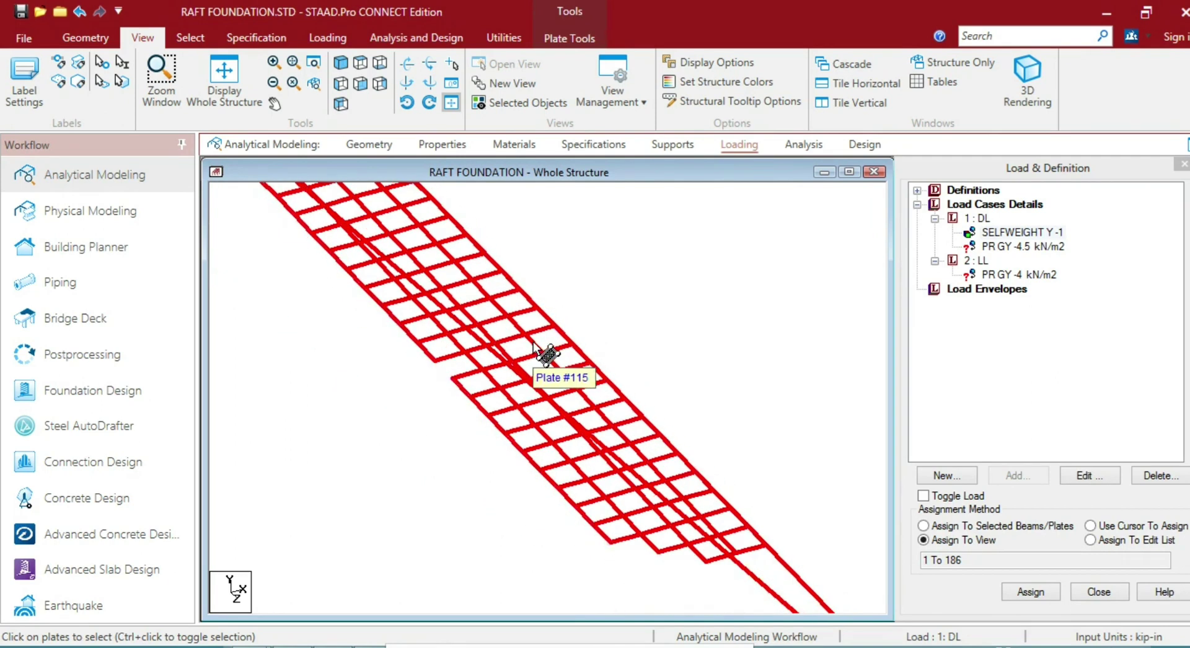
scroll(366, 294, up, 3)
scroll(462, 403, down, 5)
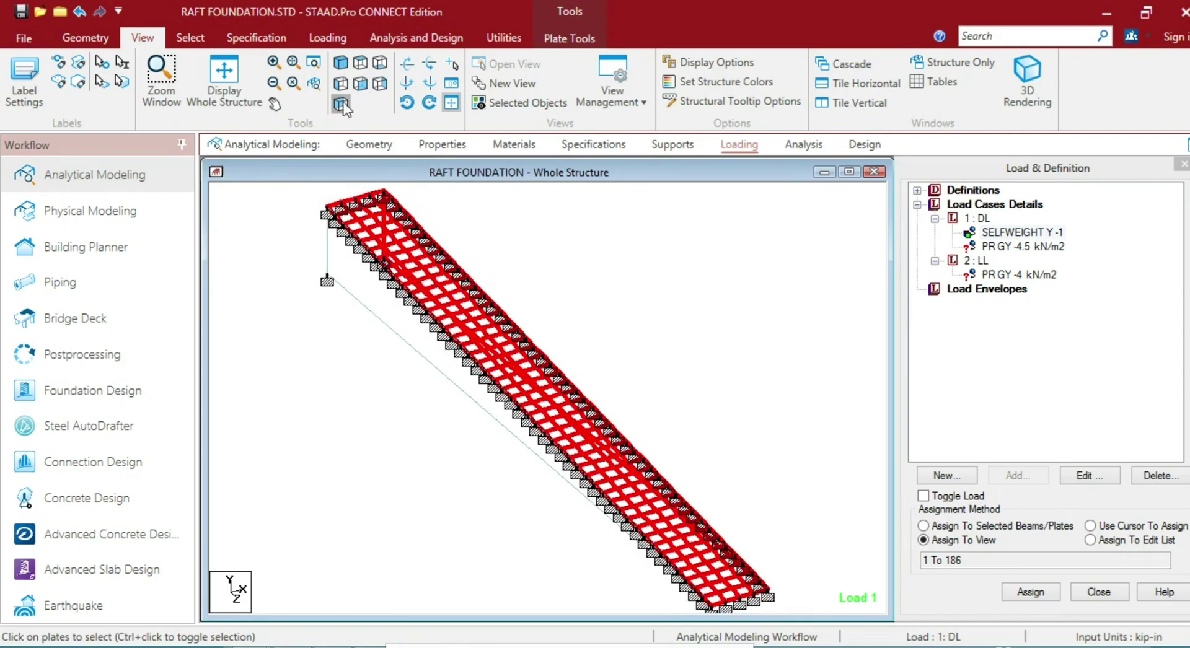
click(361, 85)
click(361, 83)
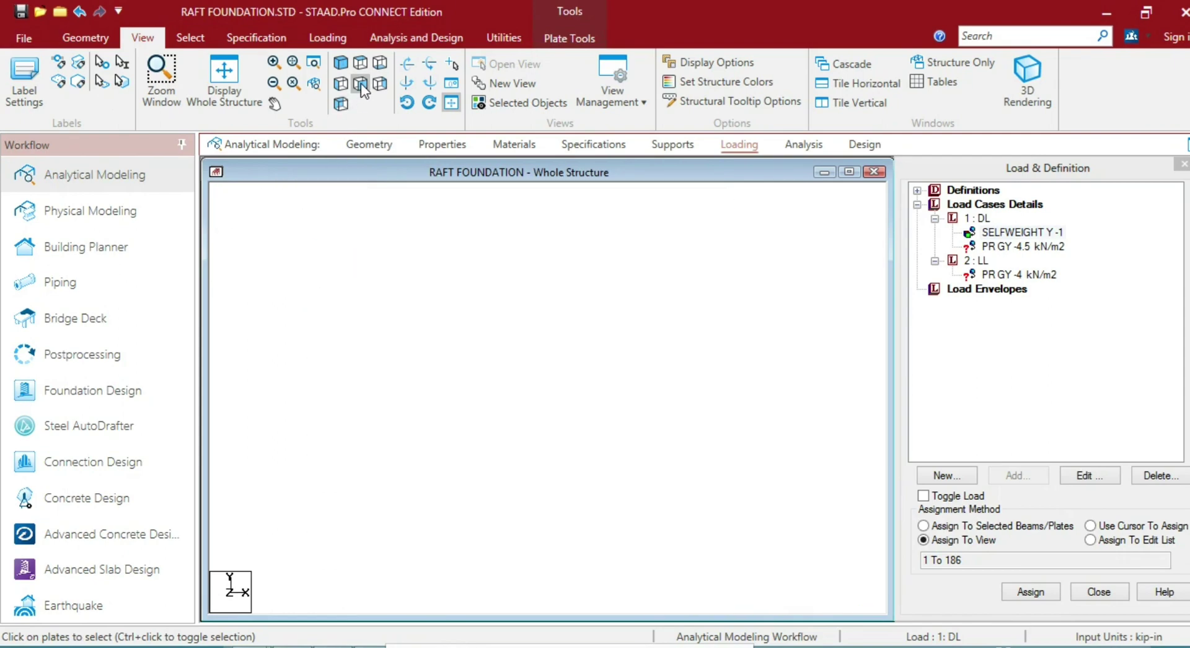
click(374, 84)
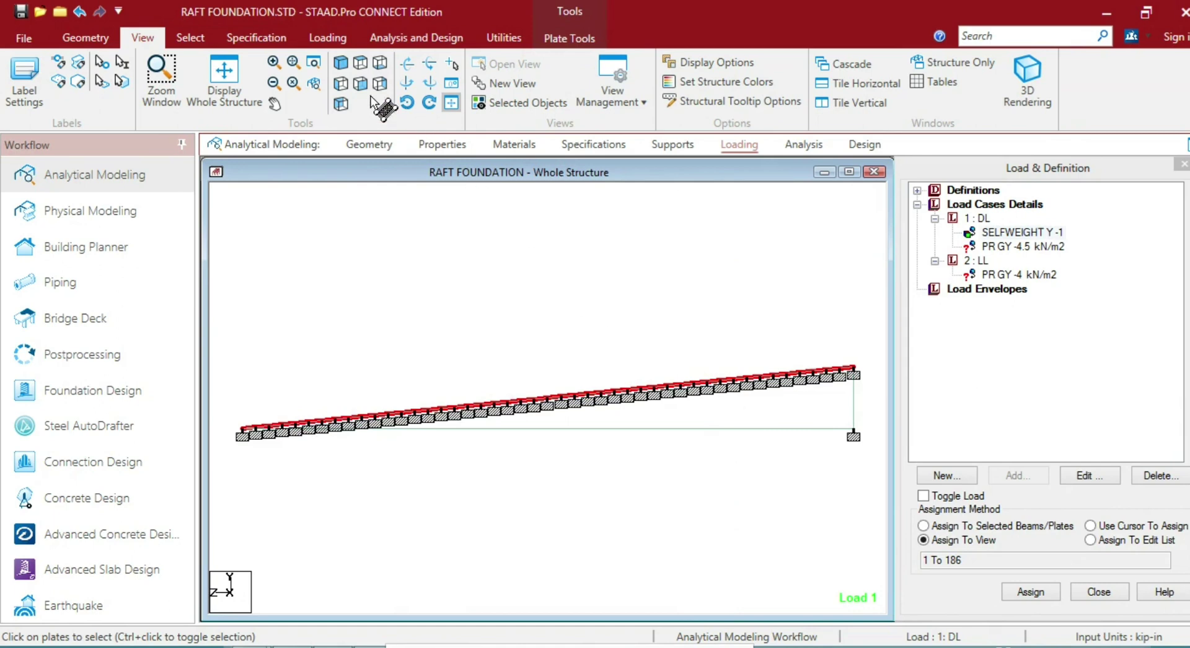
click(340, 72)
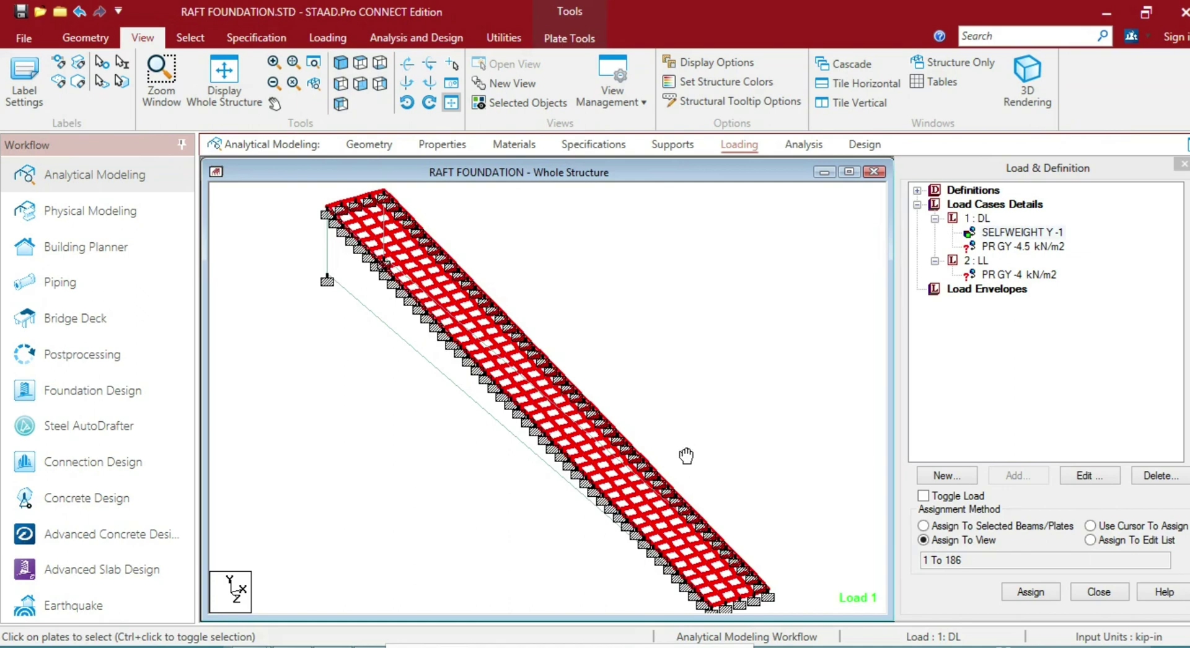
scroll(686, 456, up, 4)
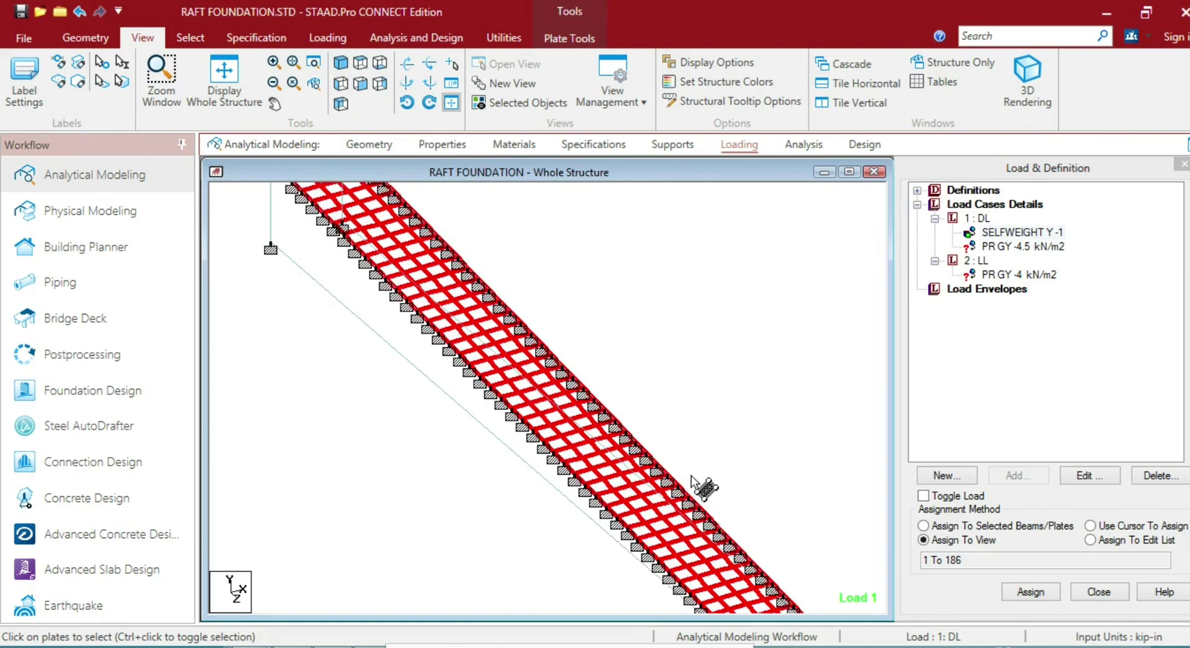
Assign the DL pressure load of GY -4.5 kN/m2 to the selected plates
click(1016, 526)
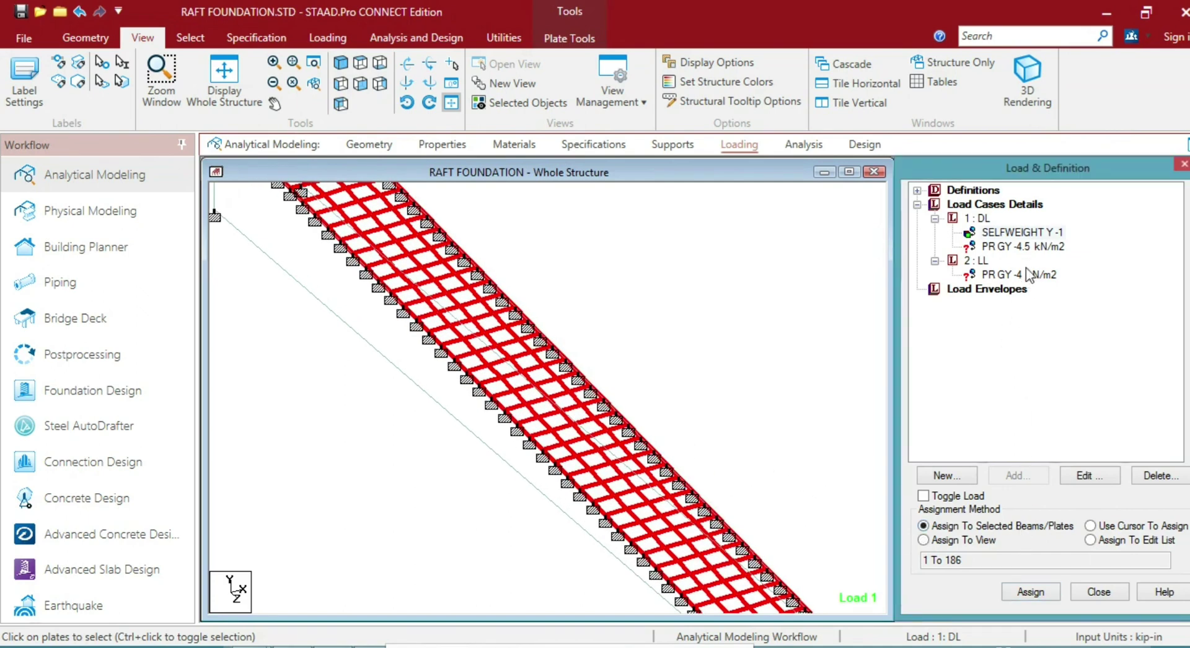
click(1028, 248)
click(1036, 590)
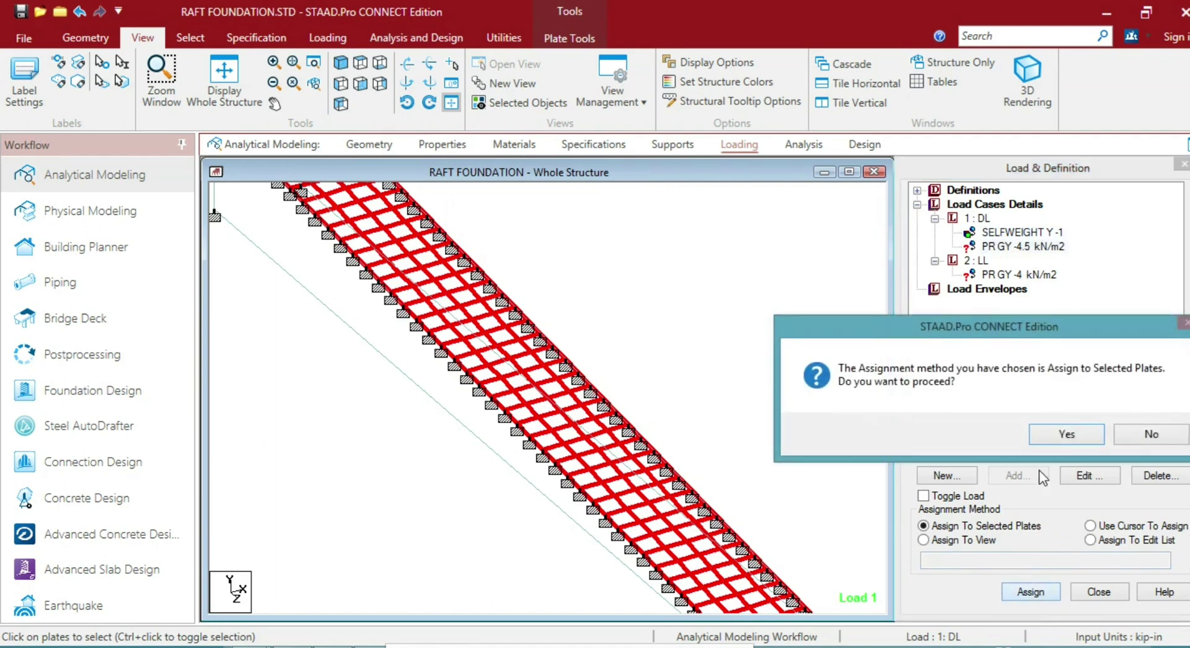
click(1067, 435)
Assign the LL pressure load of GY -4 kN/m2 to the selected plates and clear the selection
click(1031, 274)
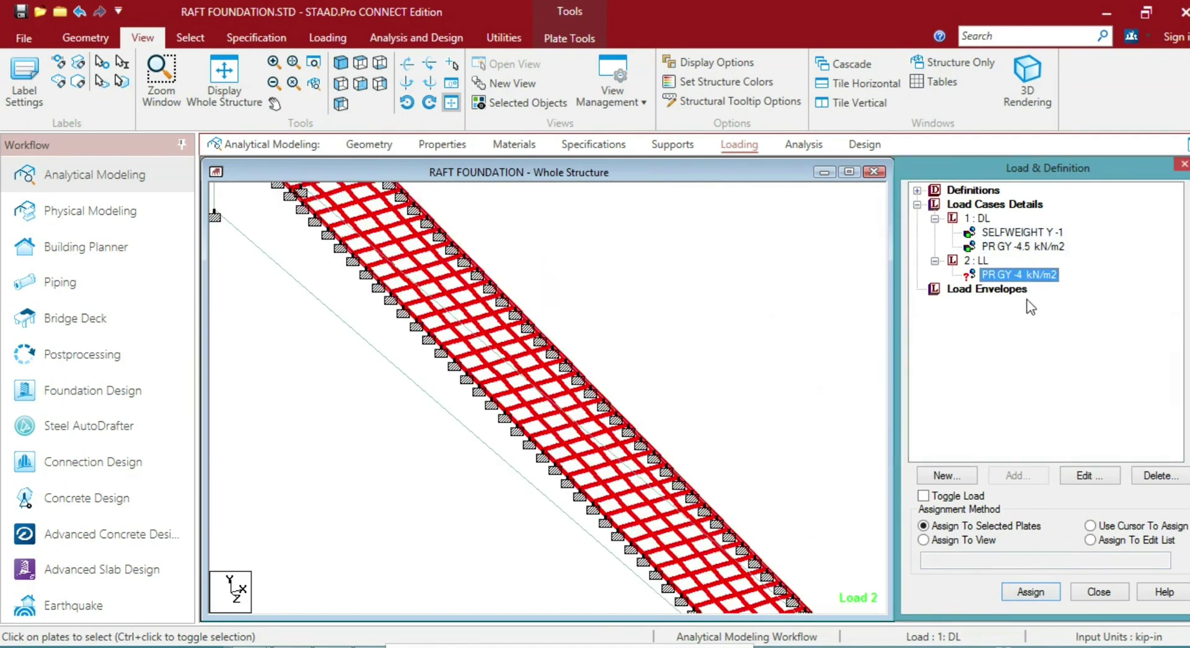
click(1028, 591)
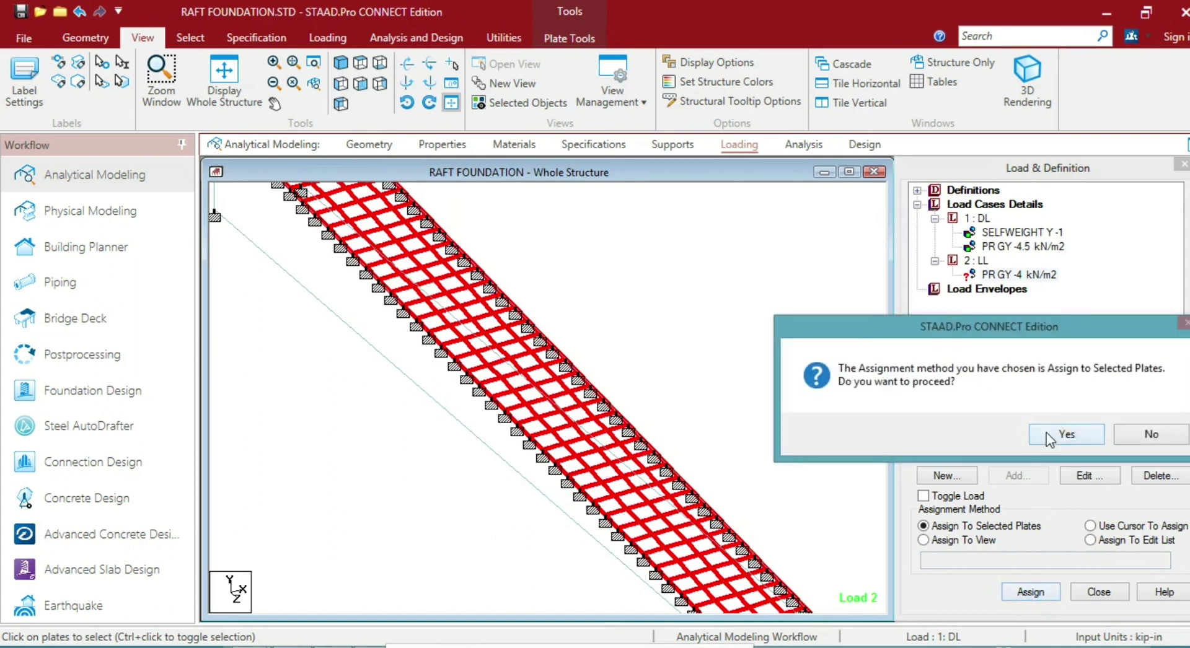
click(1046, 434)
click(754, 310)
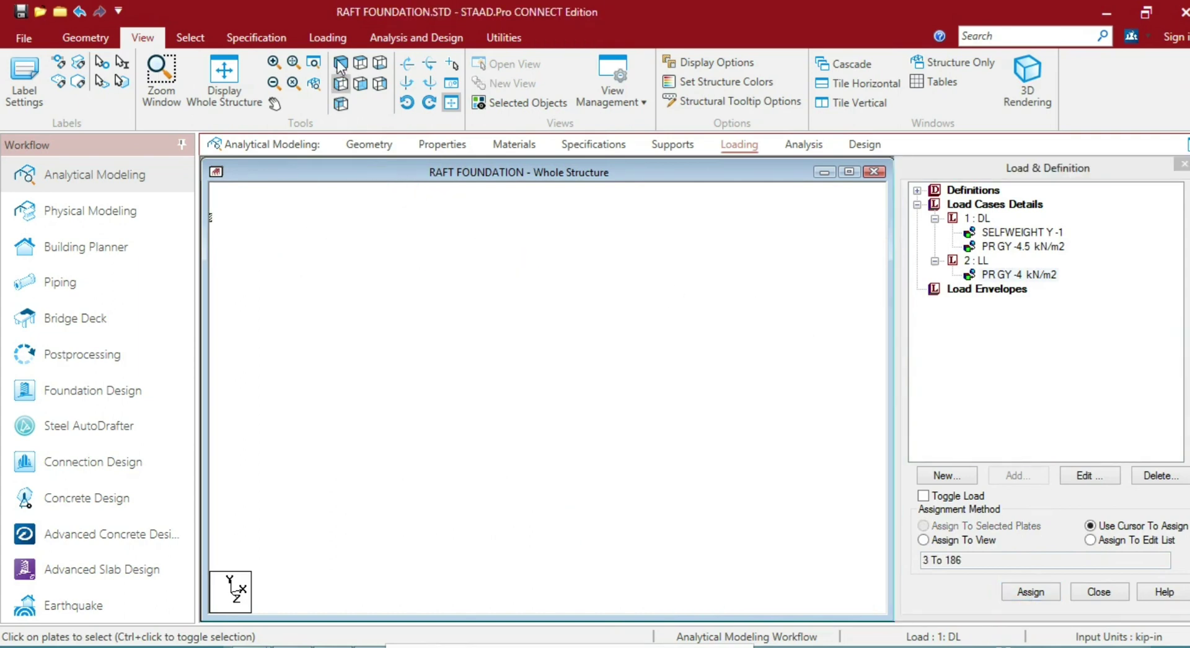
scroll(549, 282, down, 4)
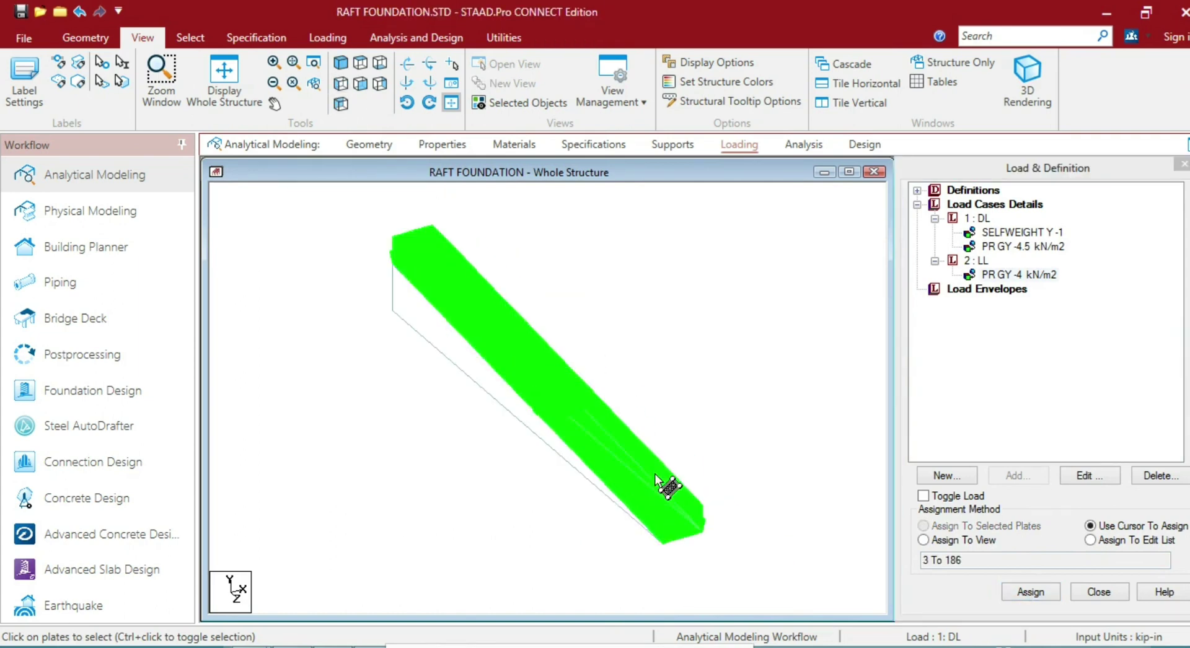
Generate and add automatic load combinations using code IS:456/IS:800 and category IS456:2000 Table18, starting at number 3
click(985, 204)
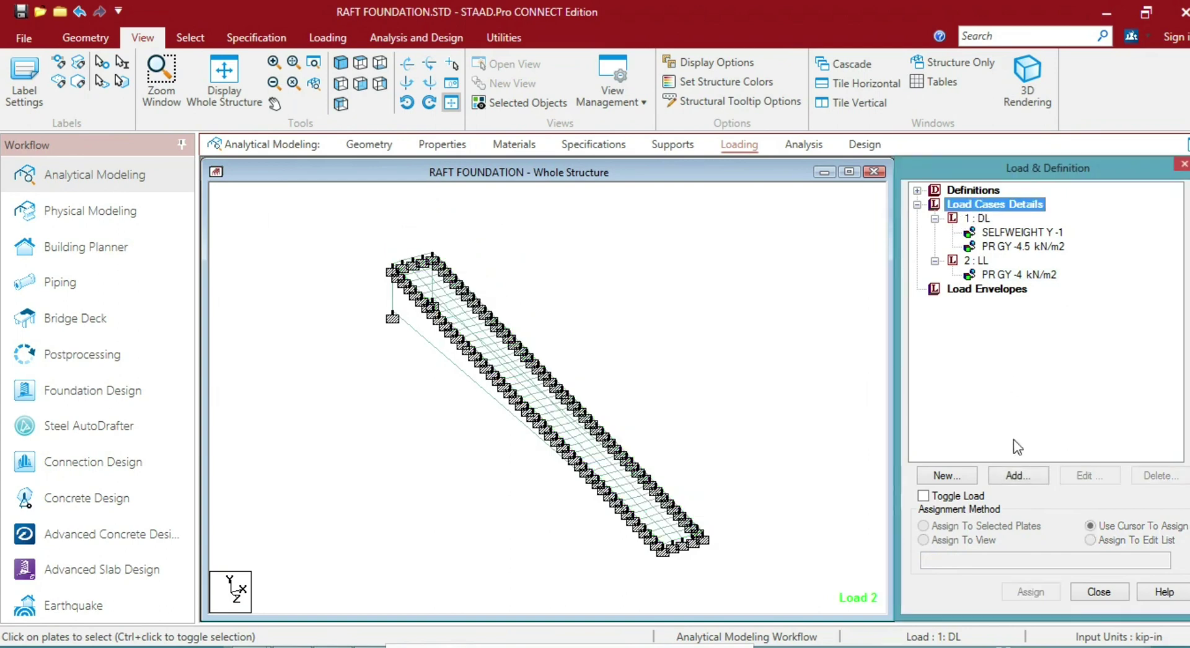
click(1013, 476)
click(428, 240)
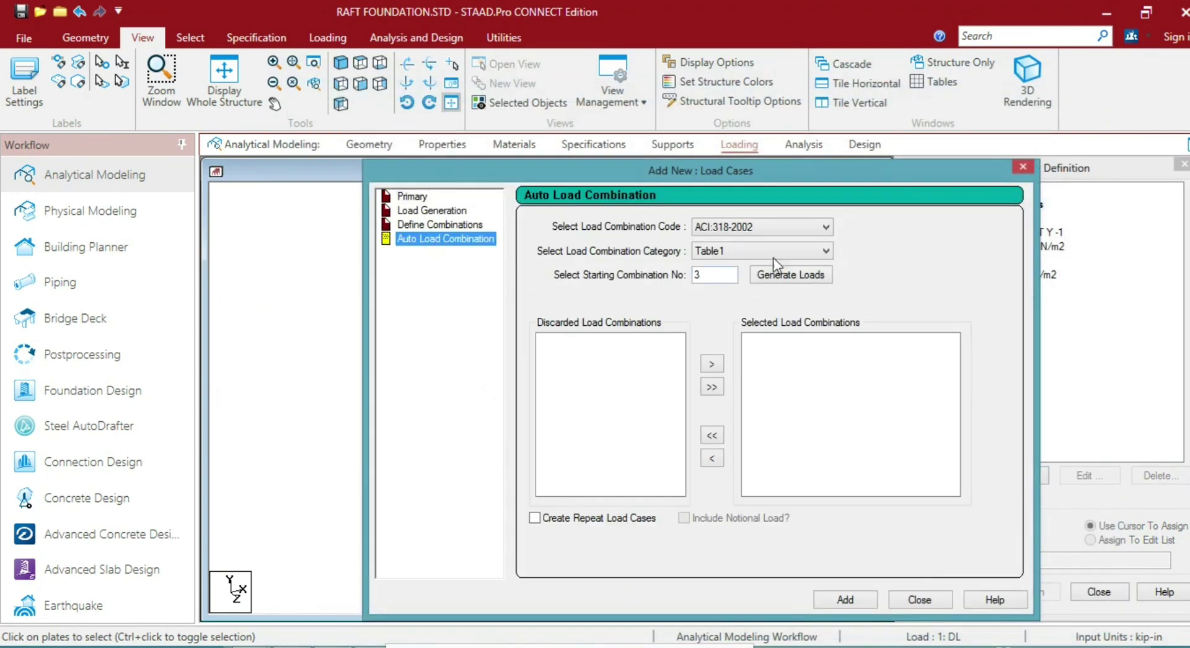
click(759, 228)
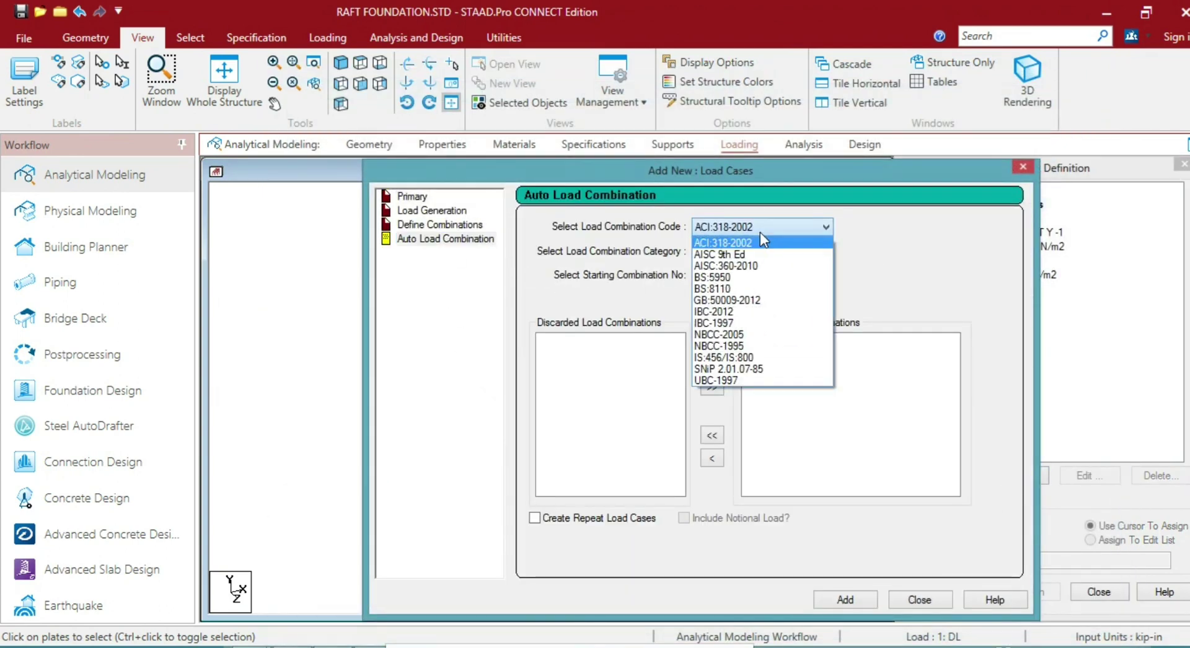
click(762, 357)
click(796, 252)
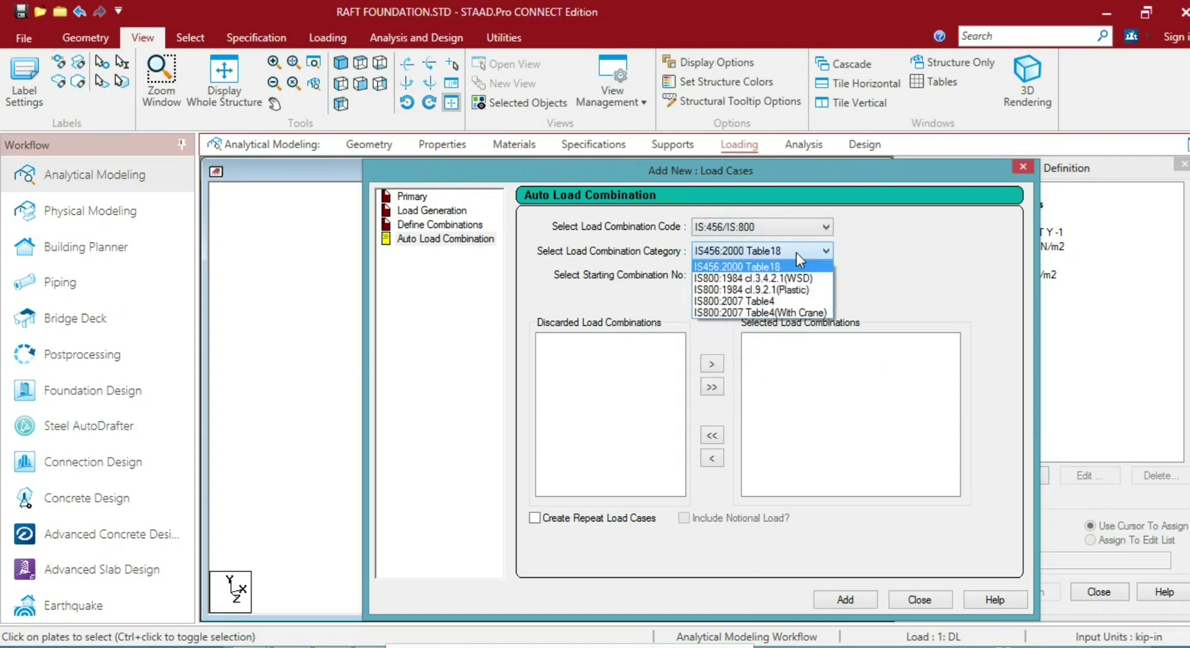
click(797, 266)
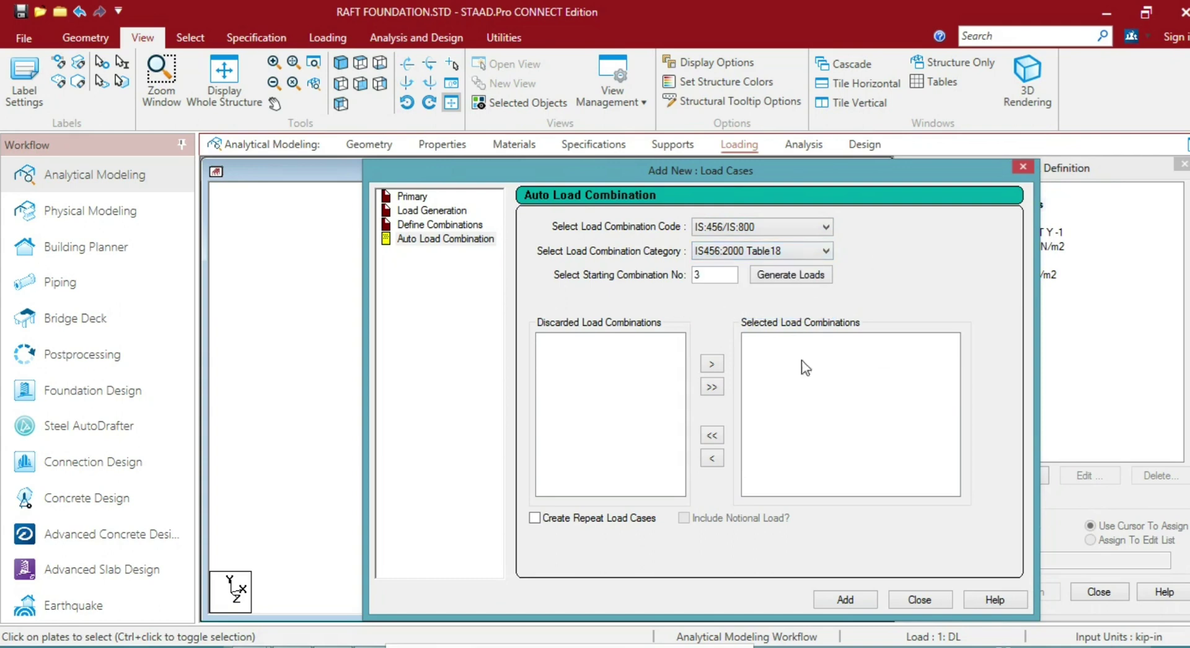
click(770, 279)
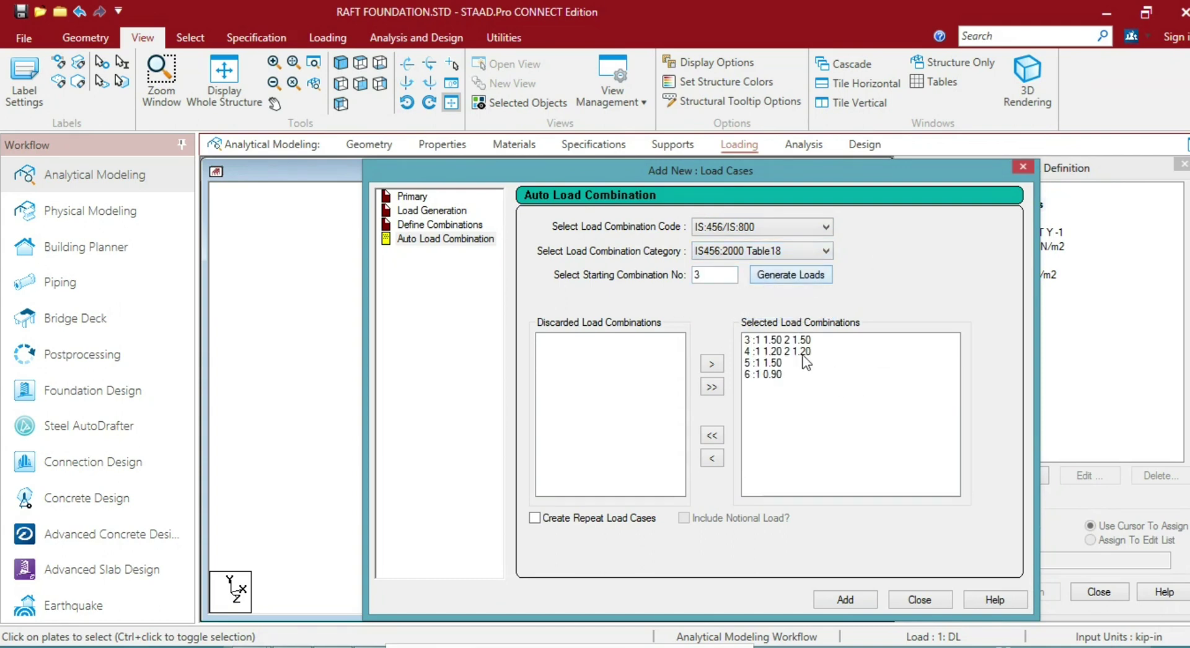
click(869, 600)
click(928, 601)
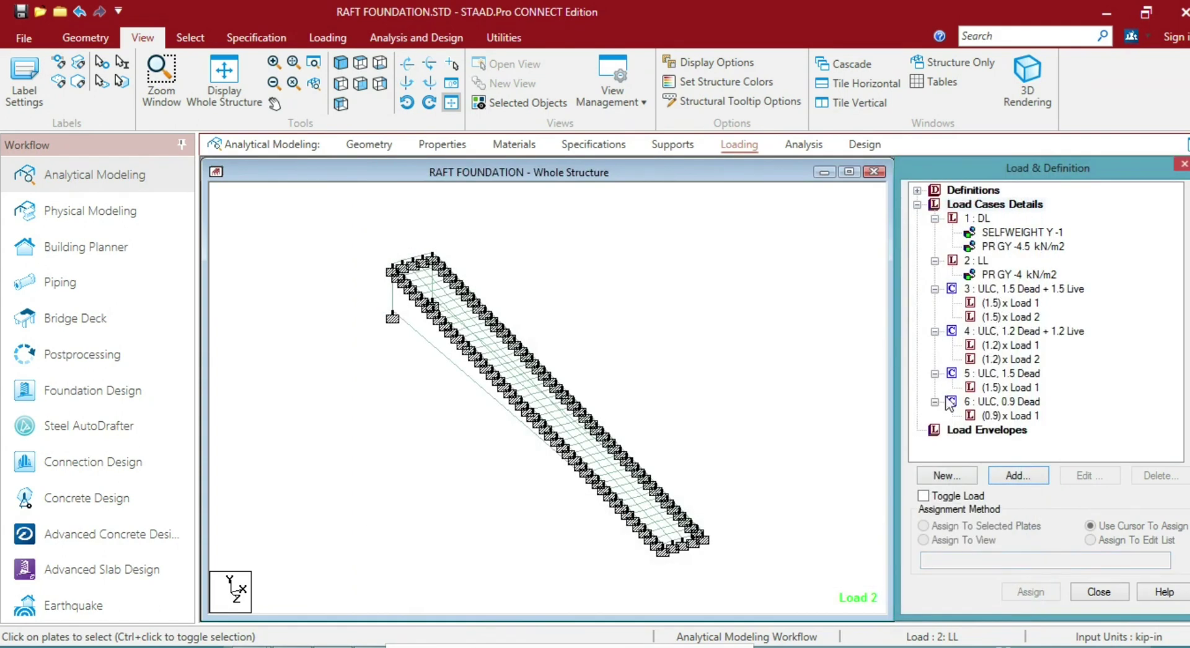
Switch to Notepad, add the line "LOAD COMBINATION SHOULD BE DONE ACCORDING TO IS456 2000" below the load notes, and minimize it
click(335, 646)
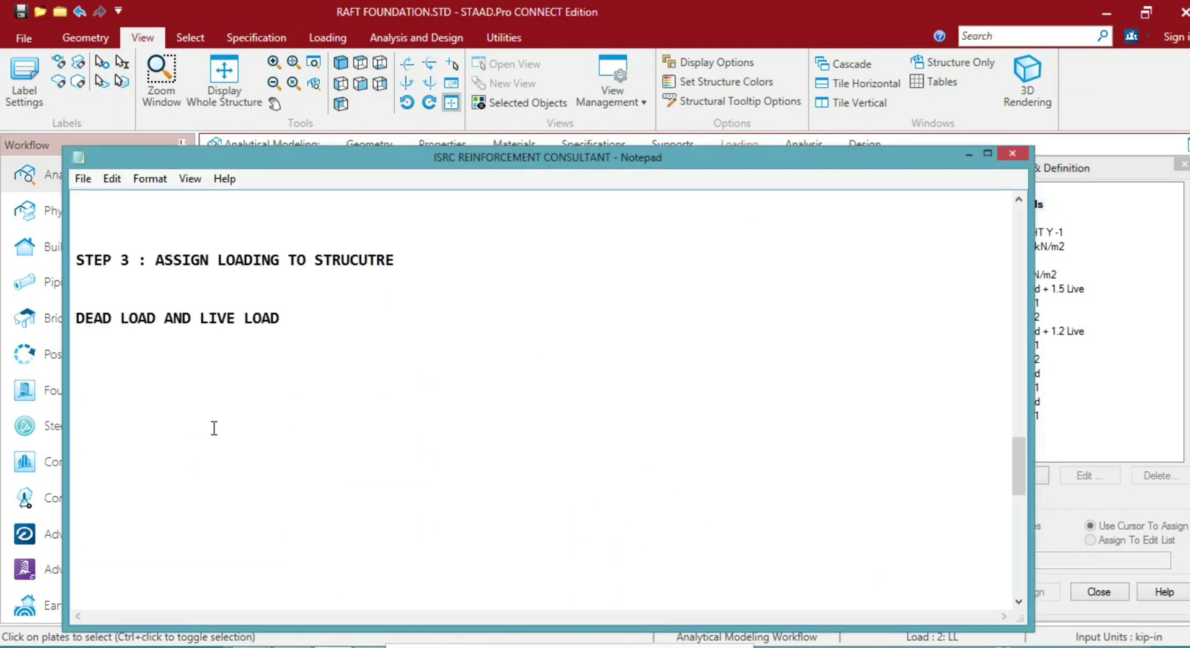
key(Return)
key(Return)
text(LOAD COMBI)
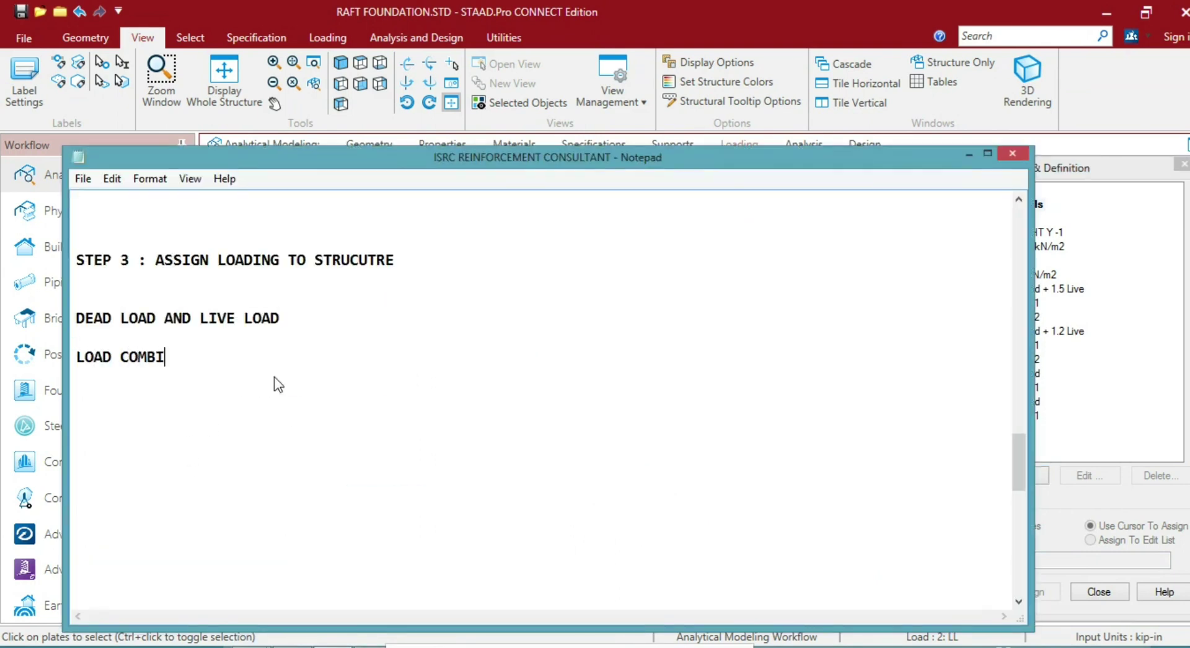
text(NATION SHO)
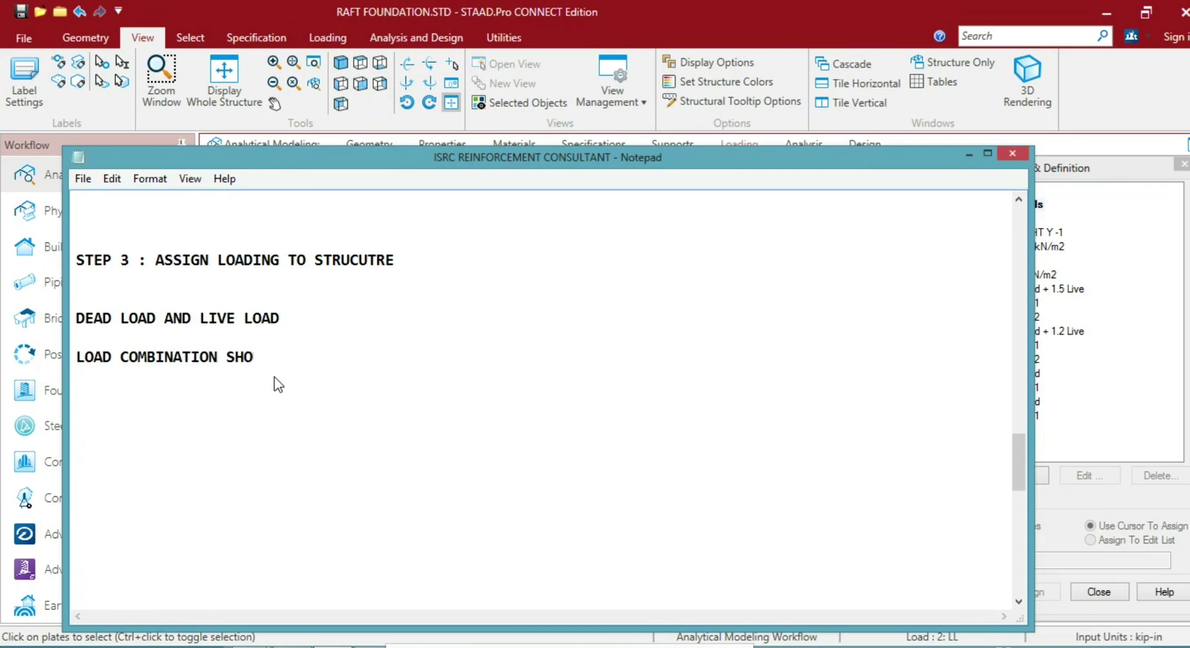
text(ULD BE DONE)
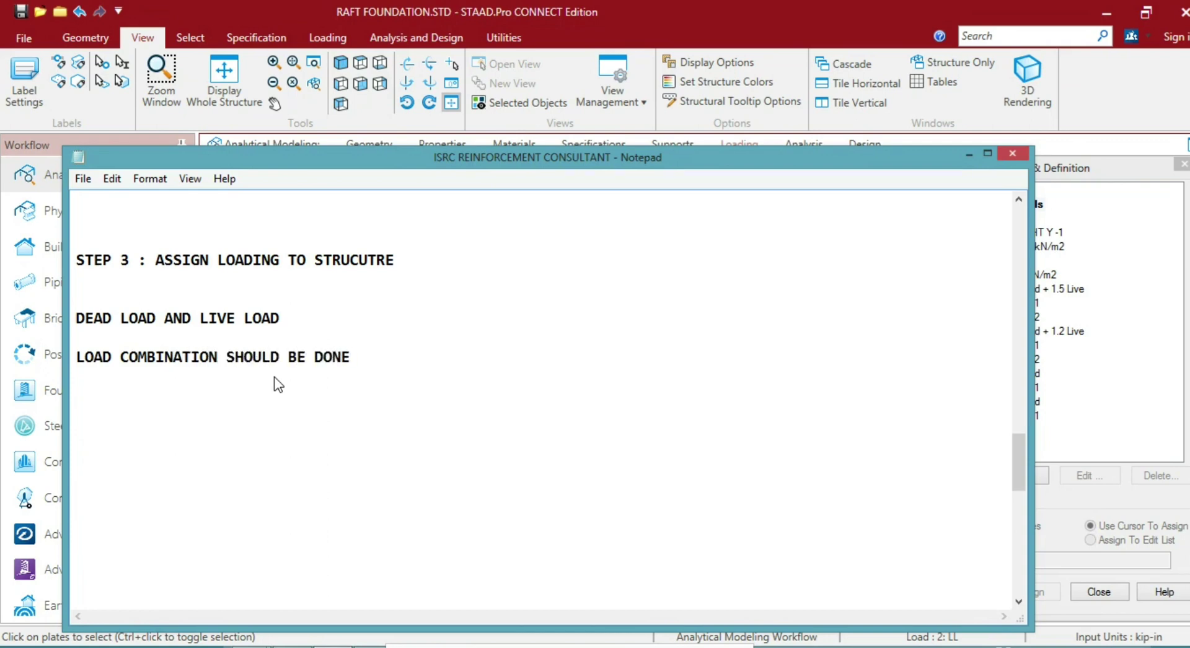
text( ACCORDING TO)
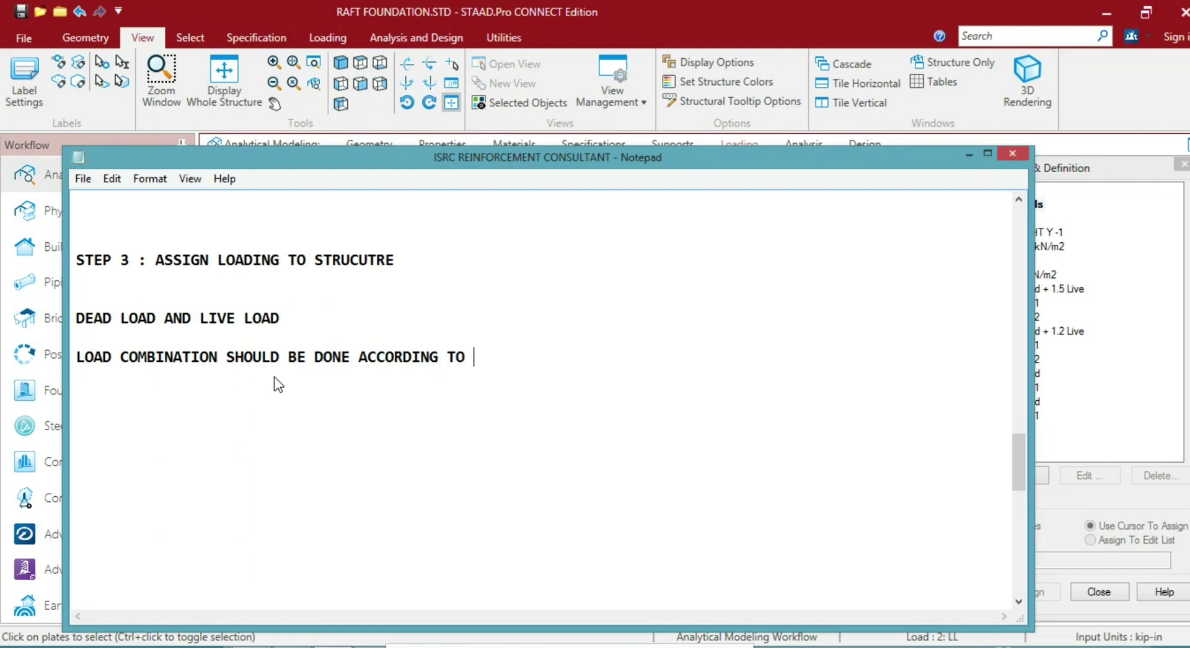
text( IS456 2000)
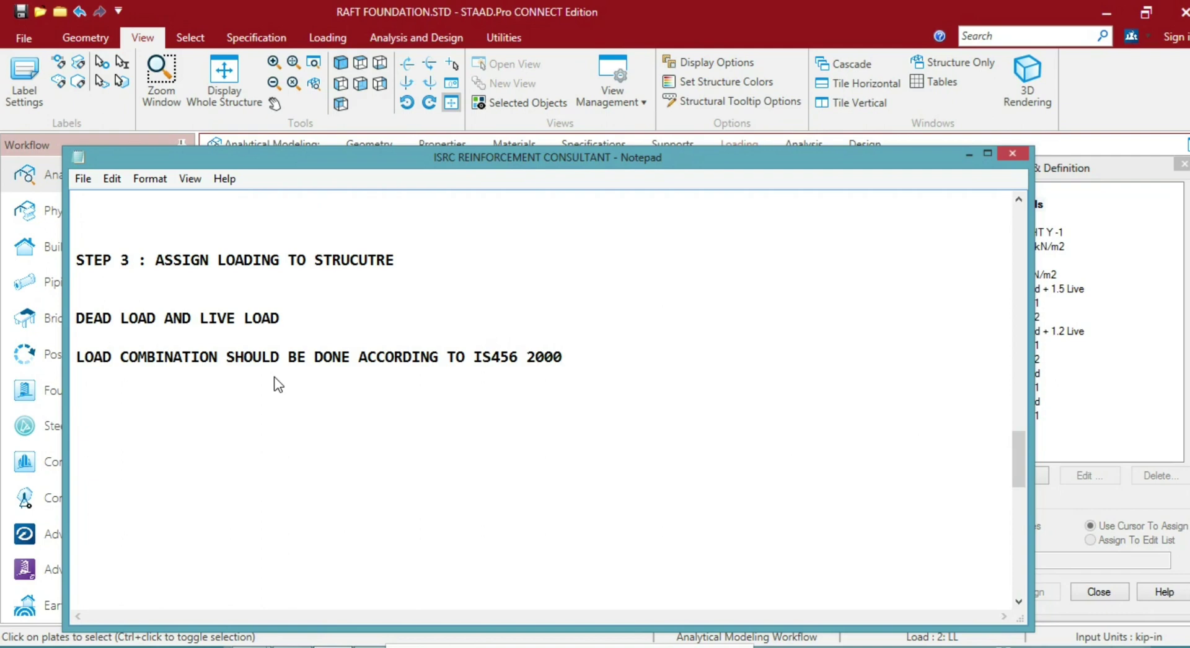
click(969, 154)
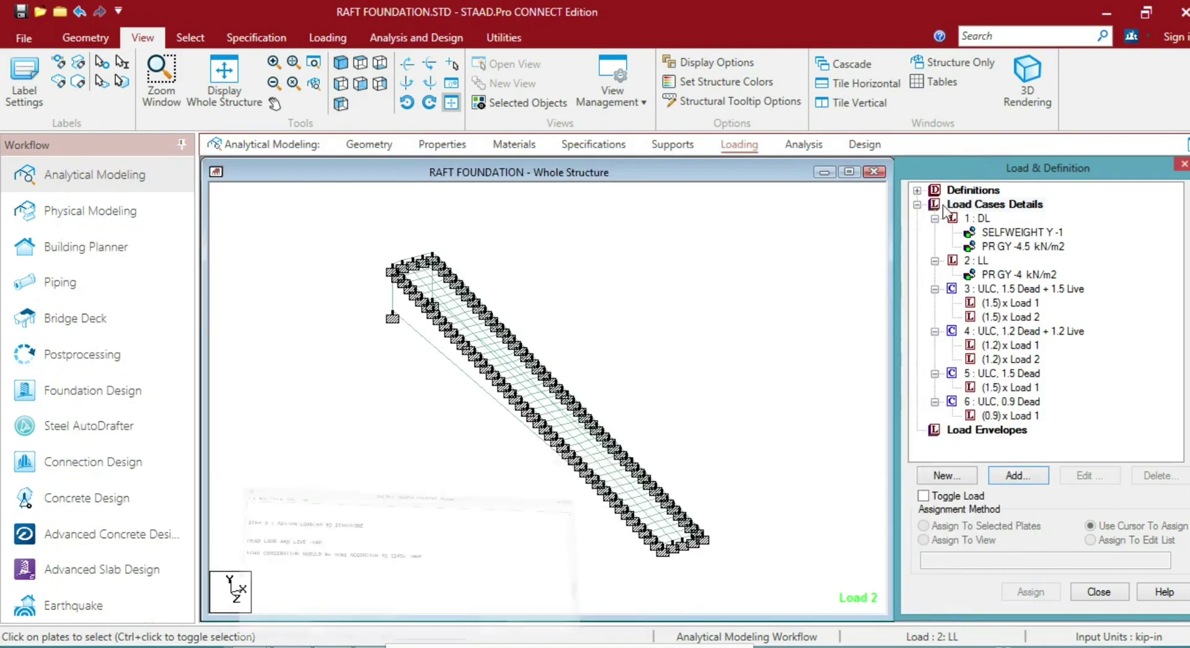
Start the concrete design with code IS456 and add the DESIGN SLAB/ELEMENT and TAKE OFF design commands
click(863, 145)
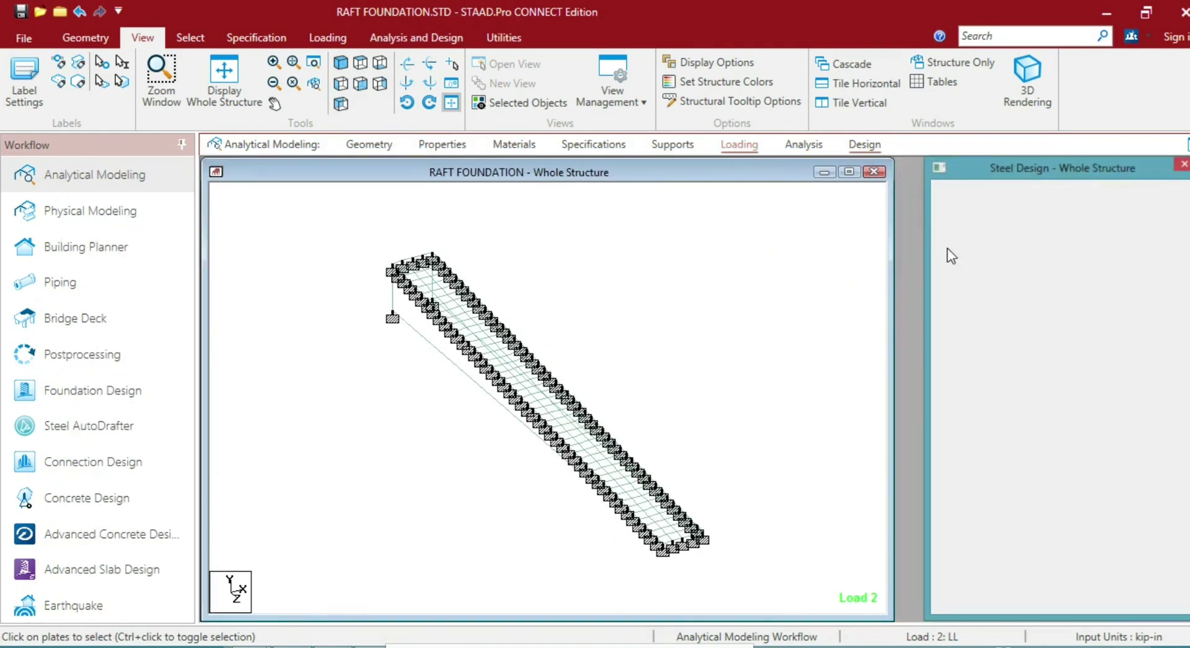
click(1085, 191)
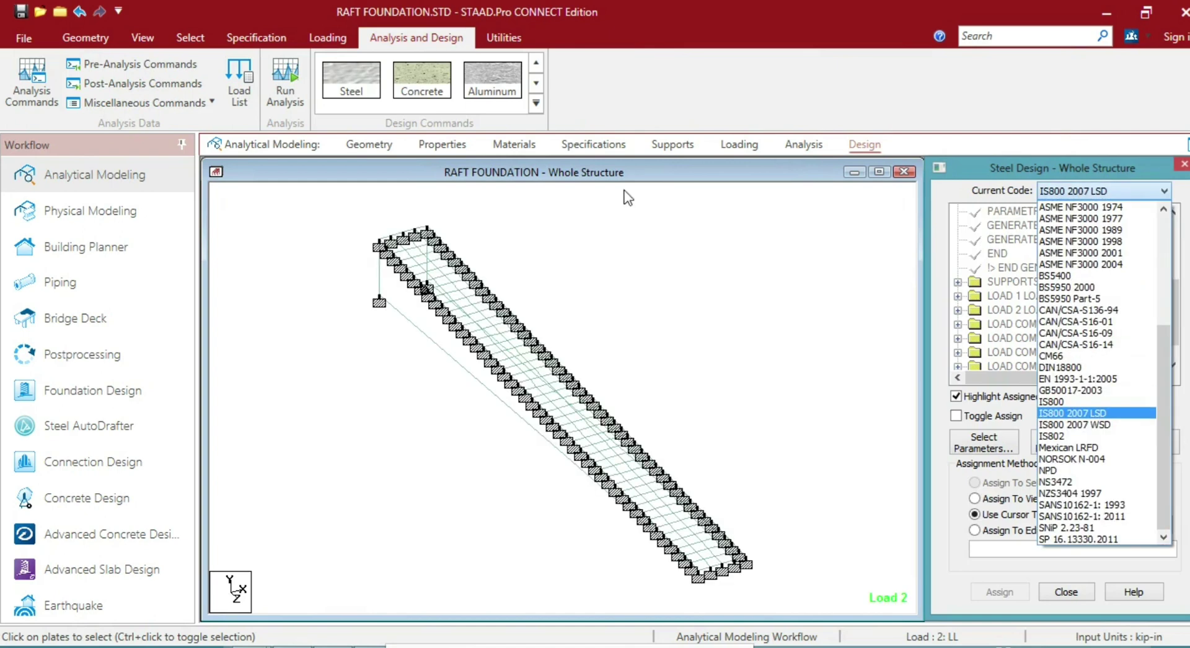
click(427, 104)
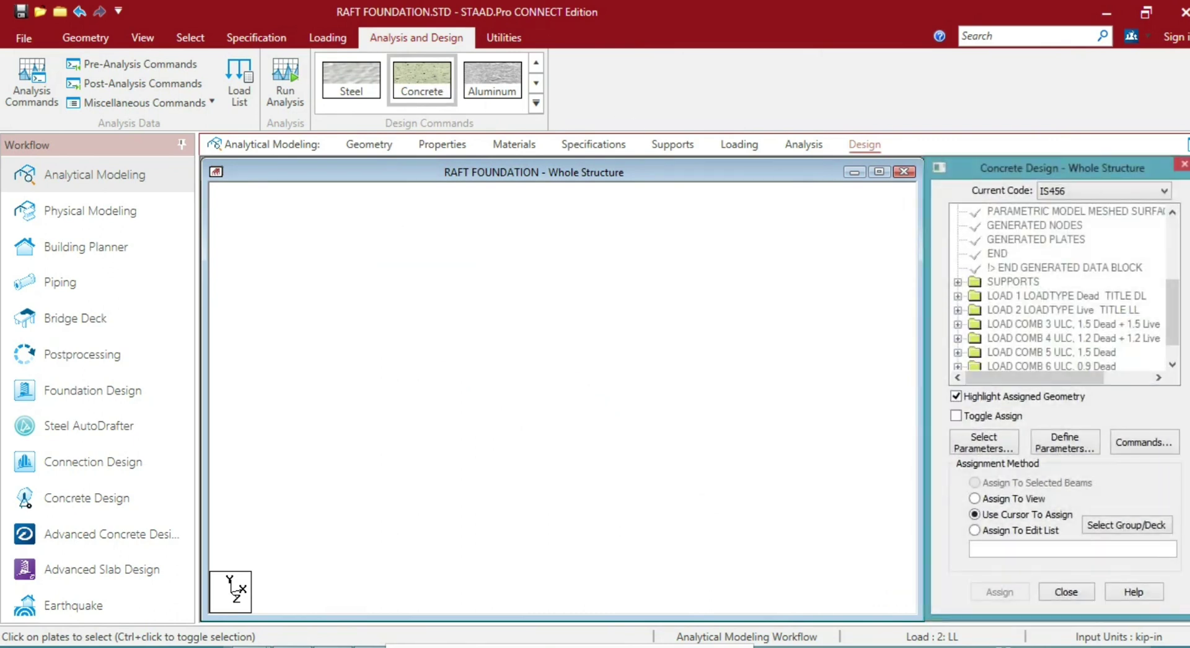
click(1147, 442)
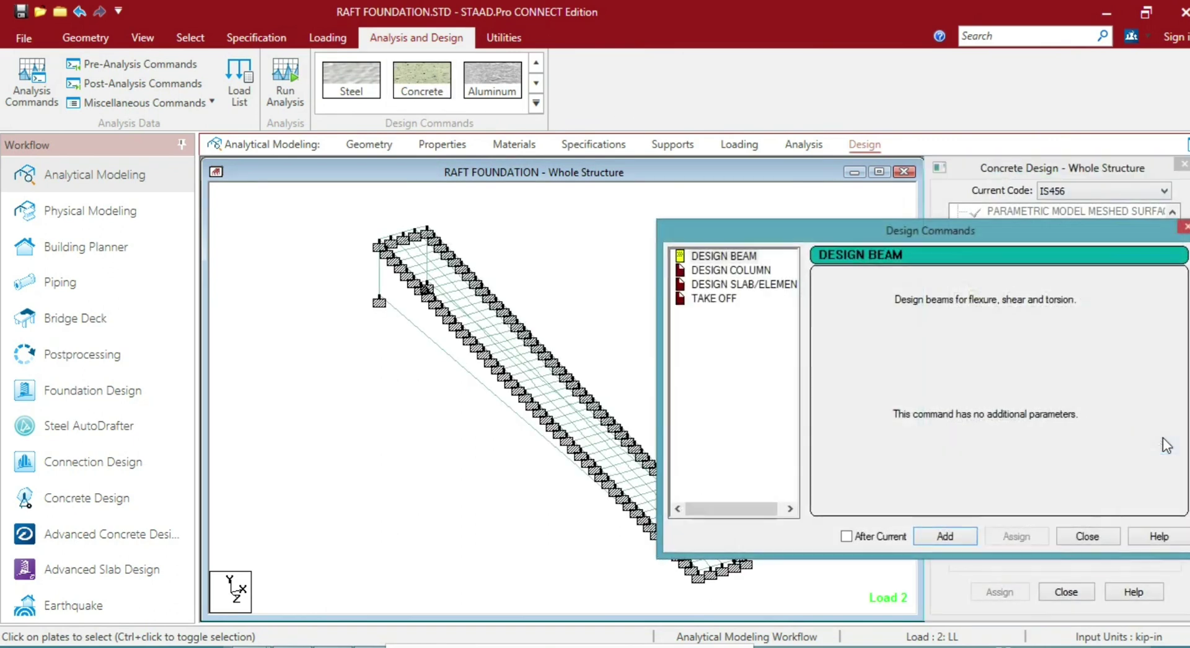
click(718, 284)
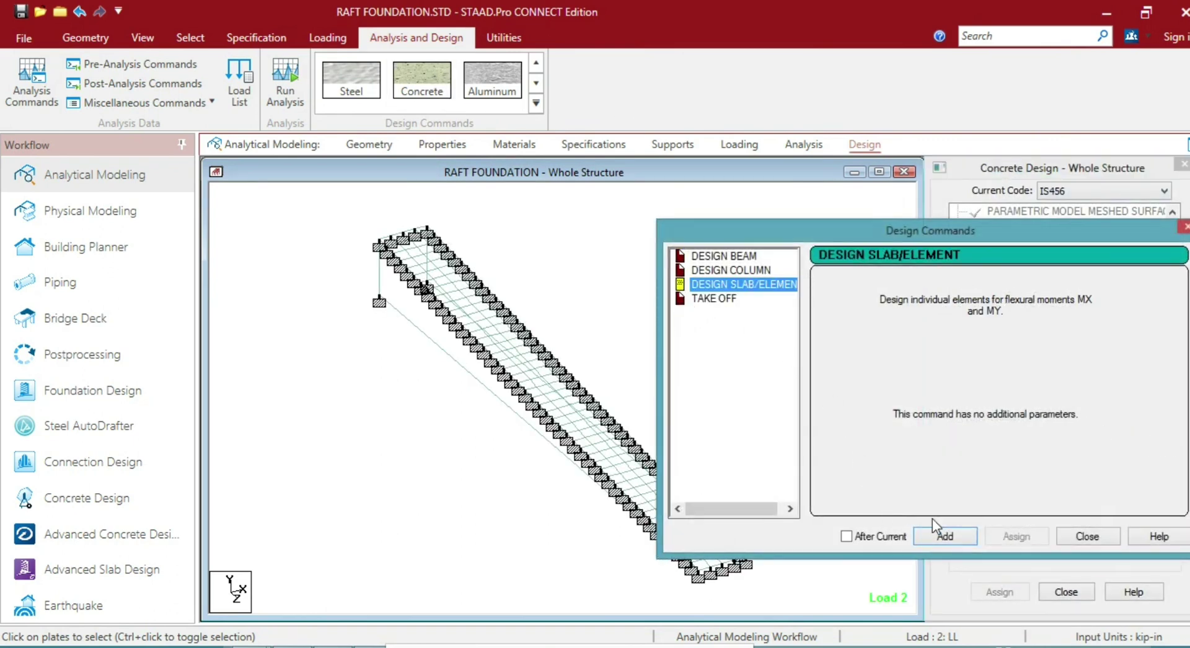
click(946, 537)
click(722, 298)
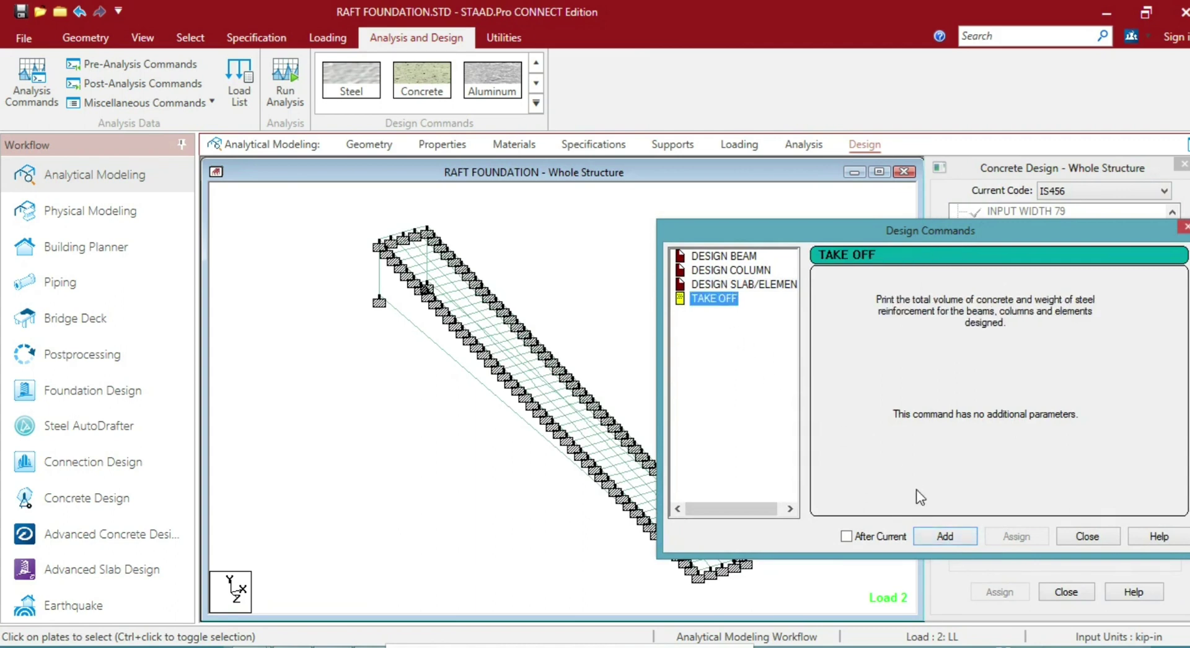
click(947, 537)
click(1081, 537)
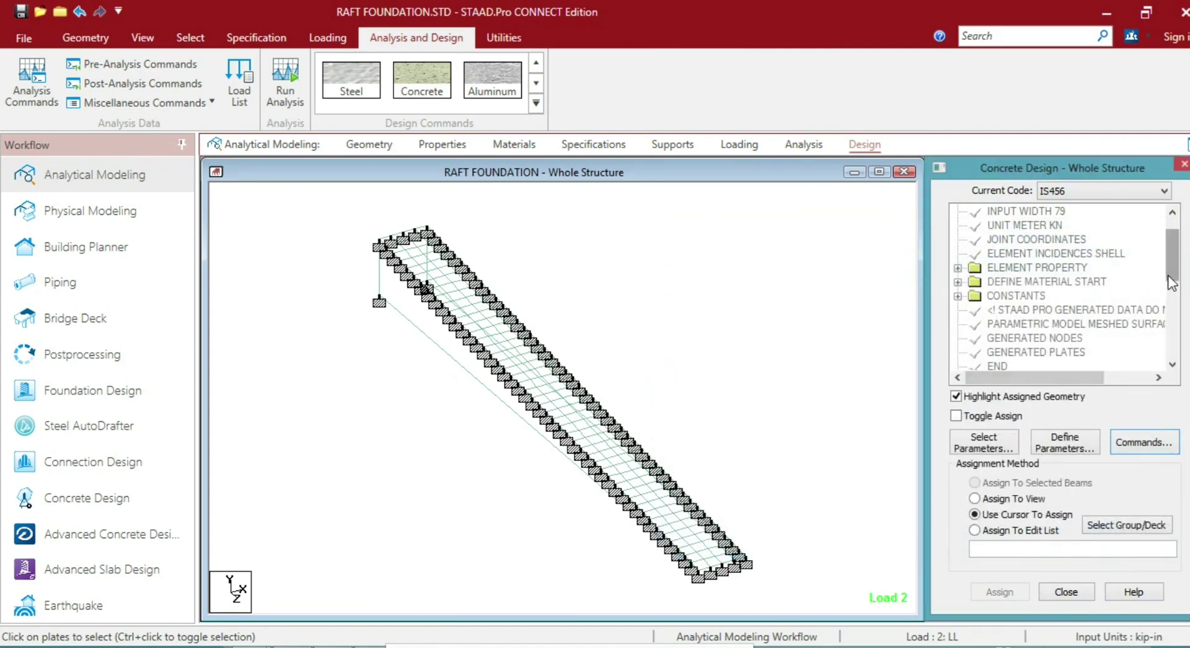
Define the design parameter FC with a concrete compressive strength of 30000 kN/m2
click(1075, 451)
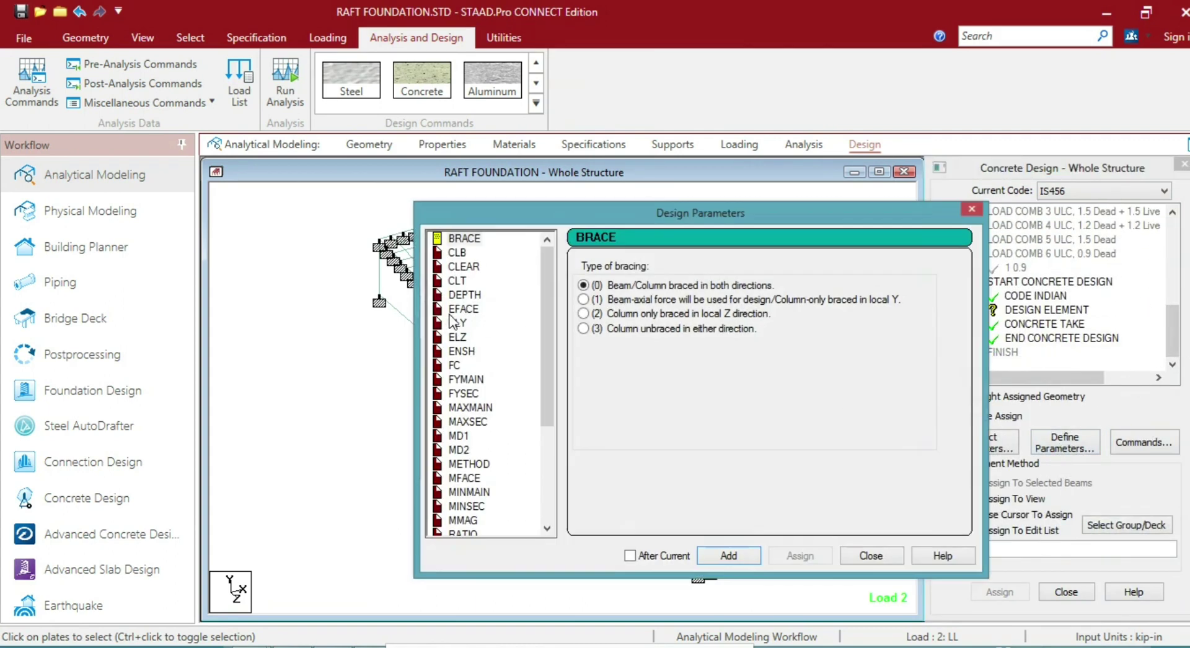
click(454, 365)
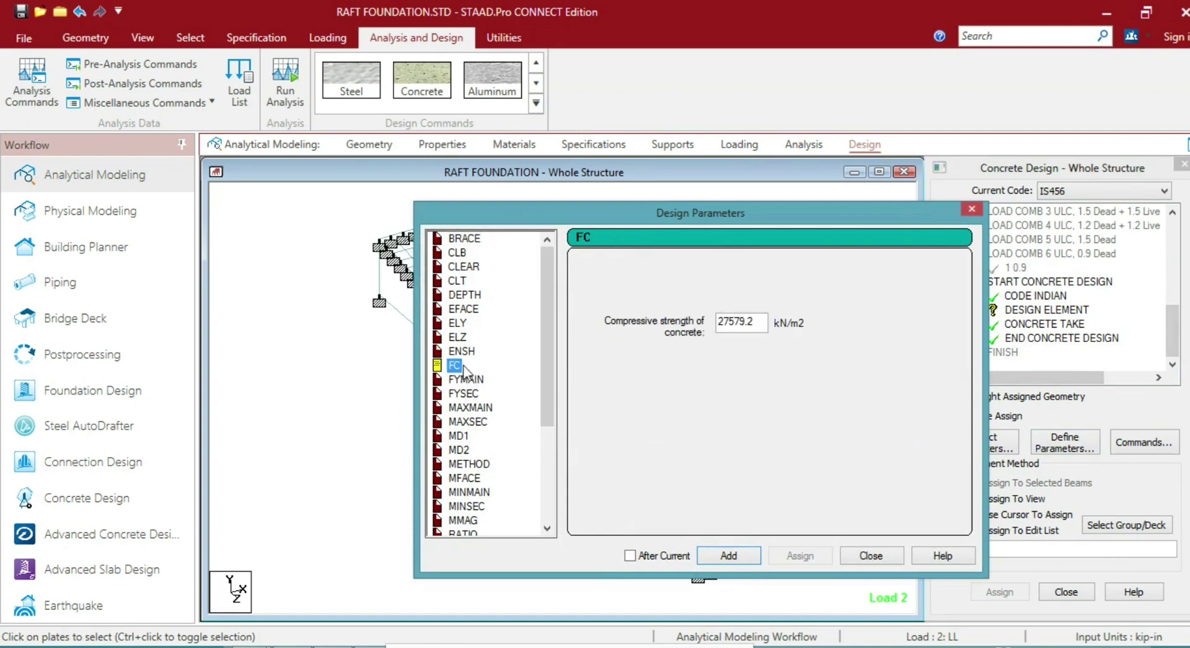
drag(764, 330, 653, 328)
text(3)
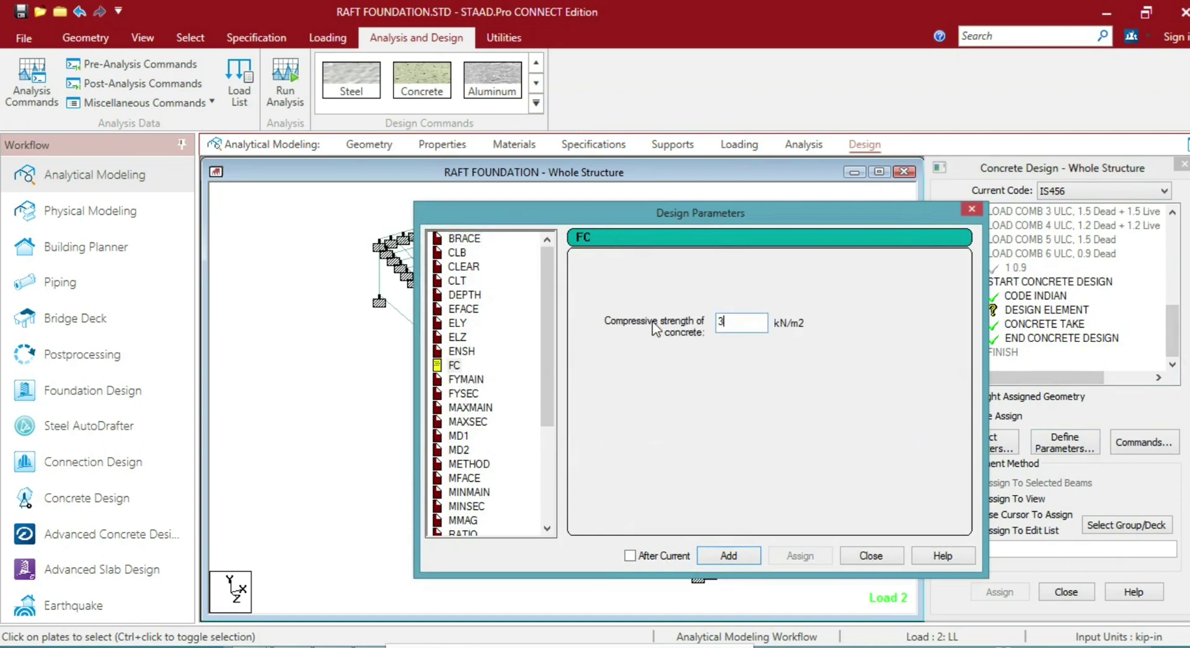
text(0000)
click(729, 556)
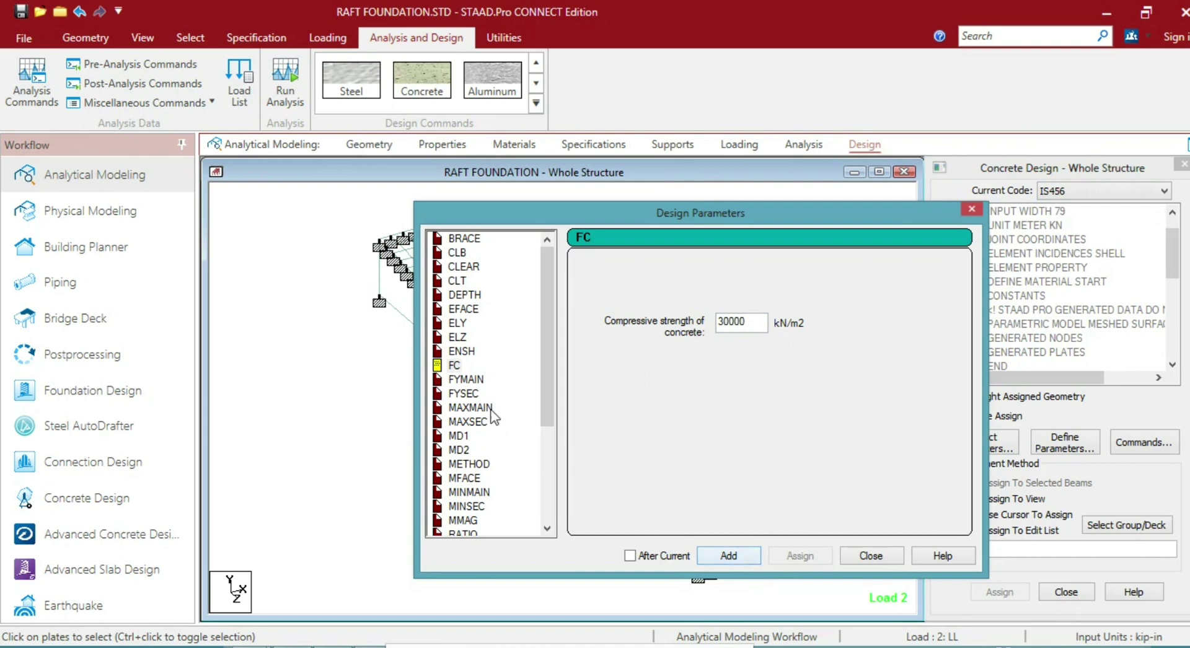
Define the design parameter FYMAIN with a main reinforcement yield strength of 500000 kN/m2
click(466, 379)
drag(761, 322, 701, 328)
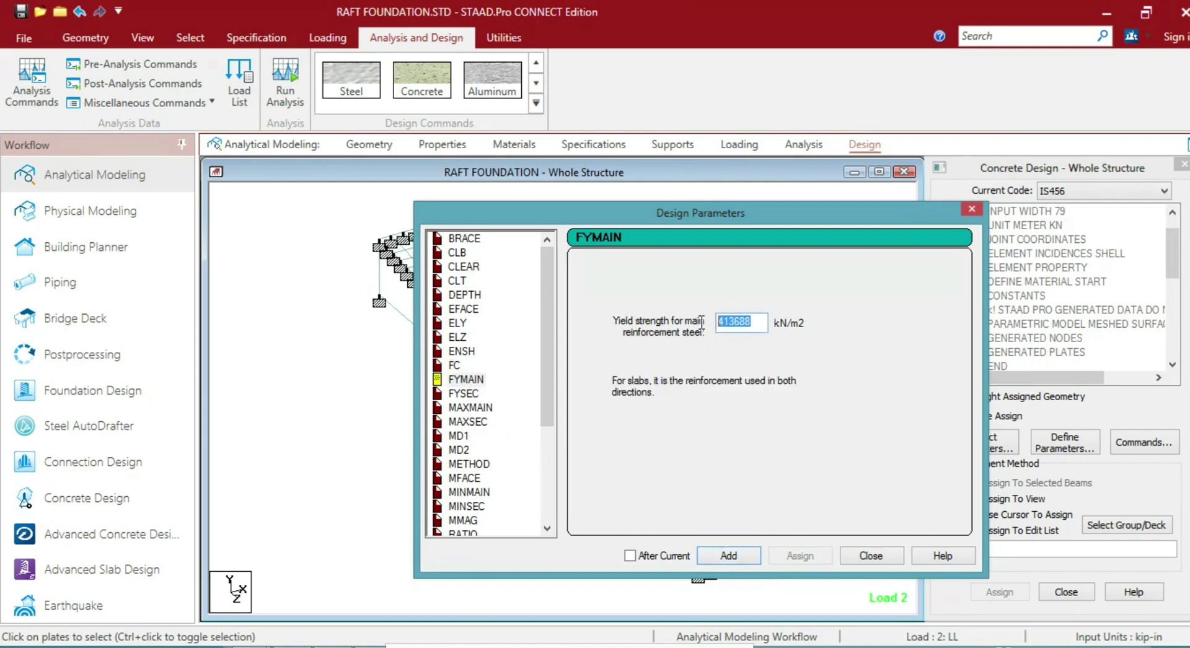
text(500000)
click(730, 555)
Define the design parameter FYSEC with a shear reinforcement yield strength of 500000 kN/m2 and close the parameter definitions
click(463, 394)
double_click(764, 322)
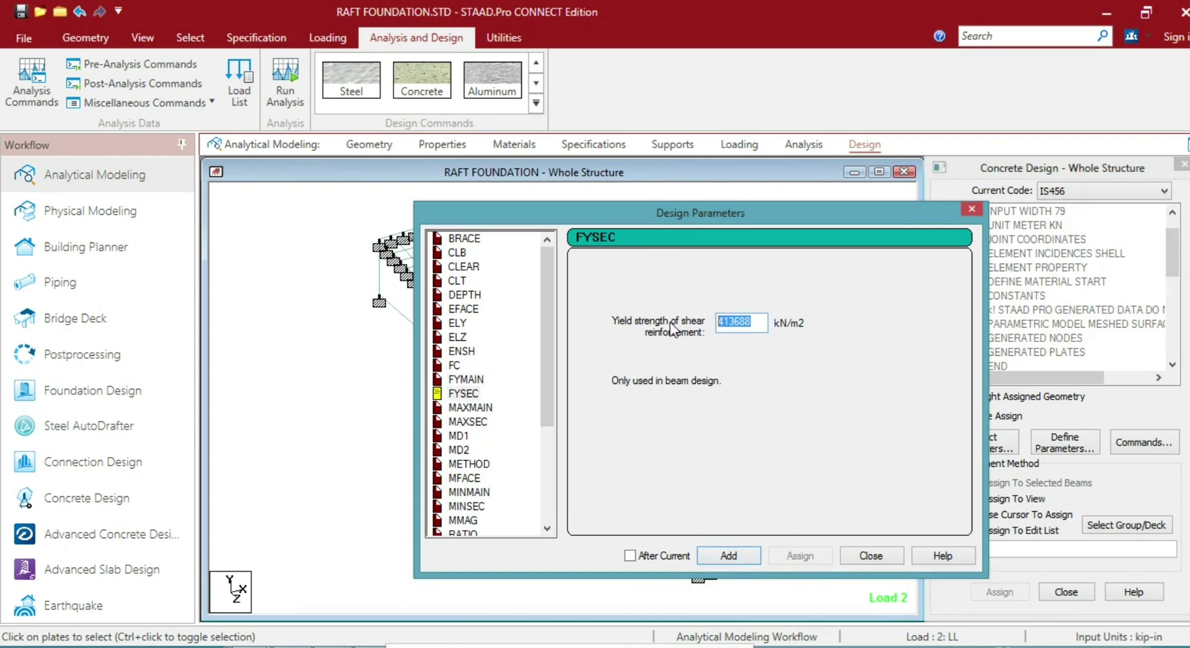
text(500000)
drag(547, 441, 547, 536)
click(871, 556)
Assign the DESIGN ELEMENT command to all plates in the view
scroll(1086, 362, down, 5)
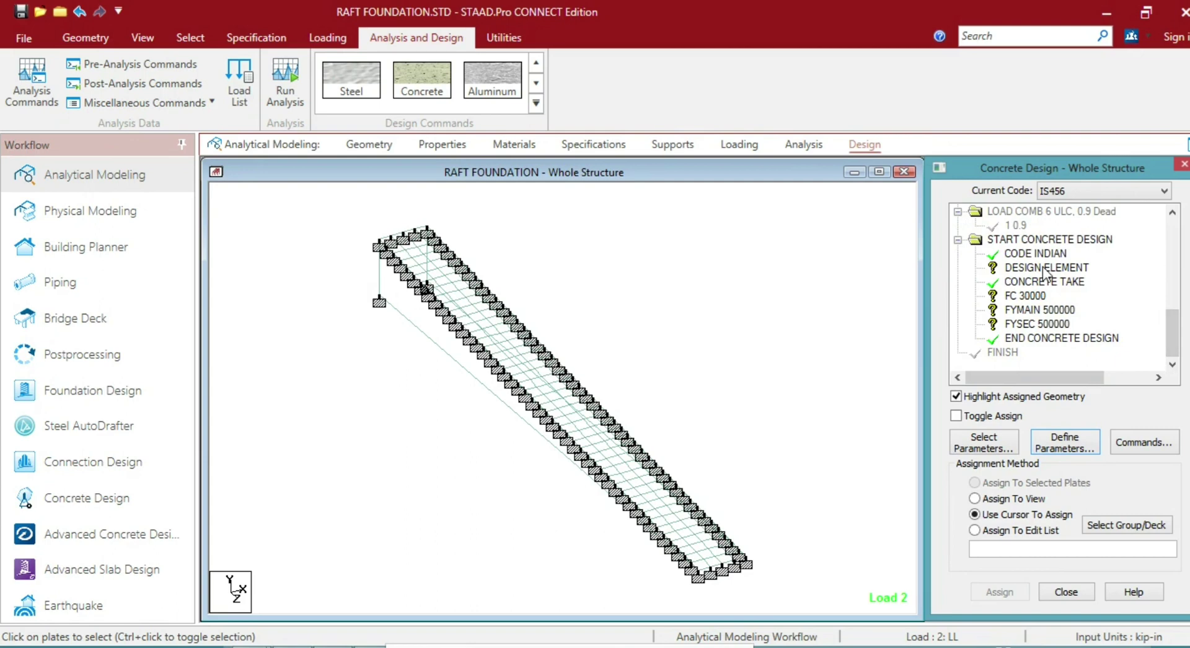
click(1046, 267)
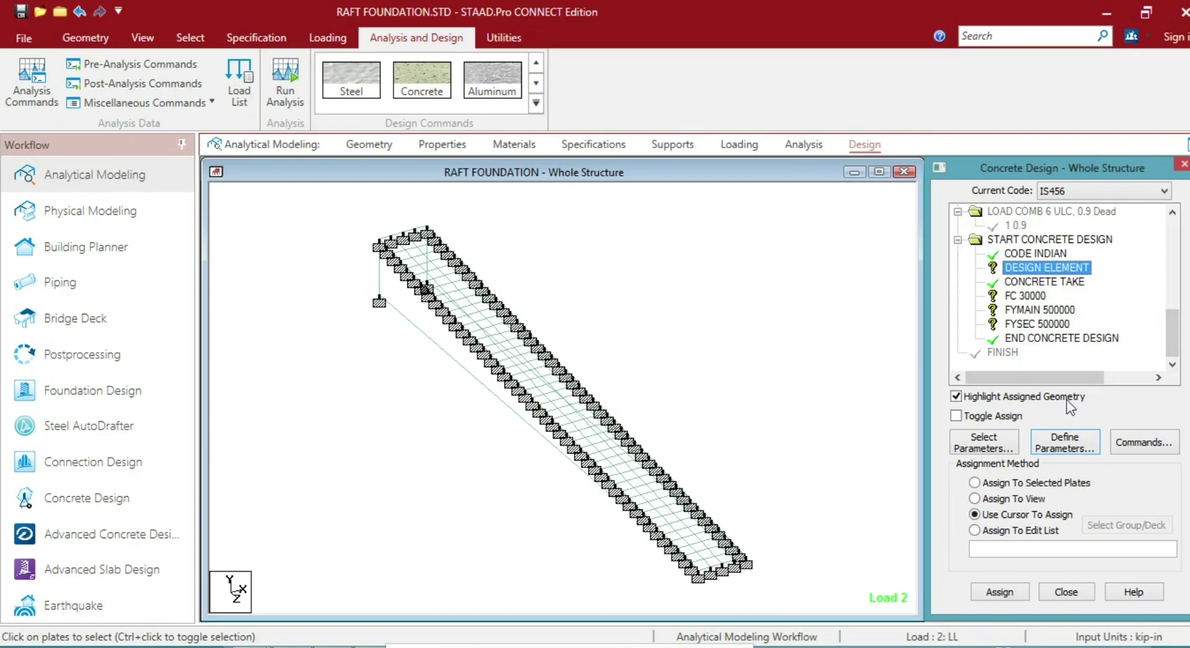
click(1007, 500)
click(999, 592)
click(986, 430)
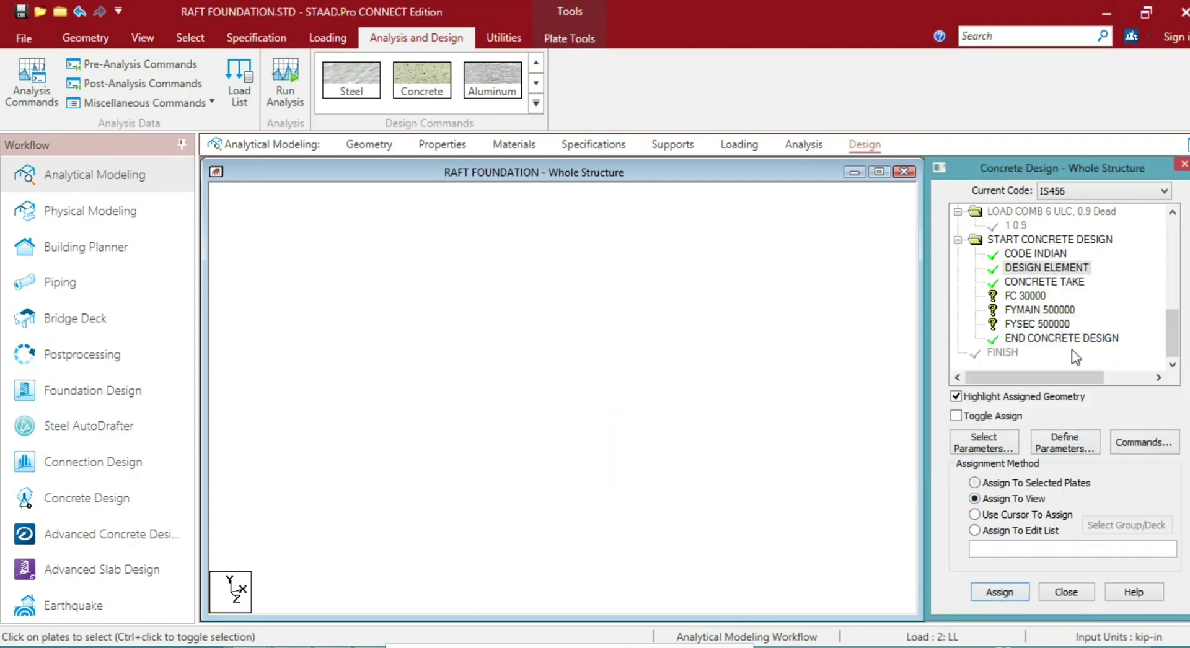
Assign the FC 30000 parameter to the whole view
click(1034, 296)
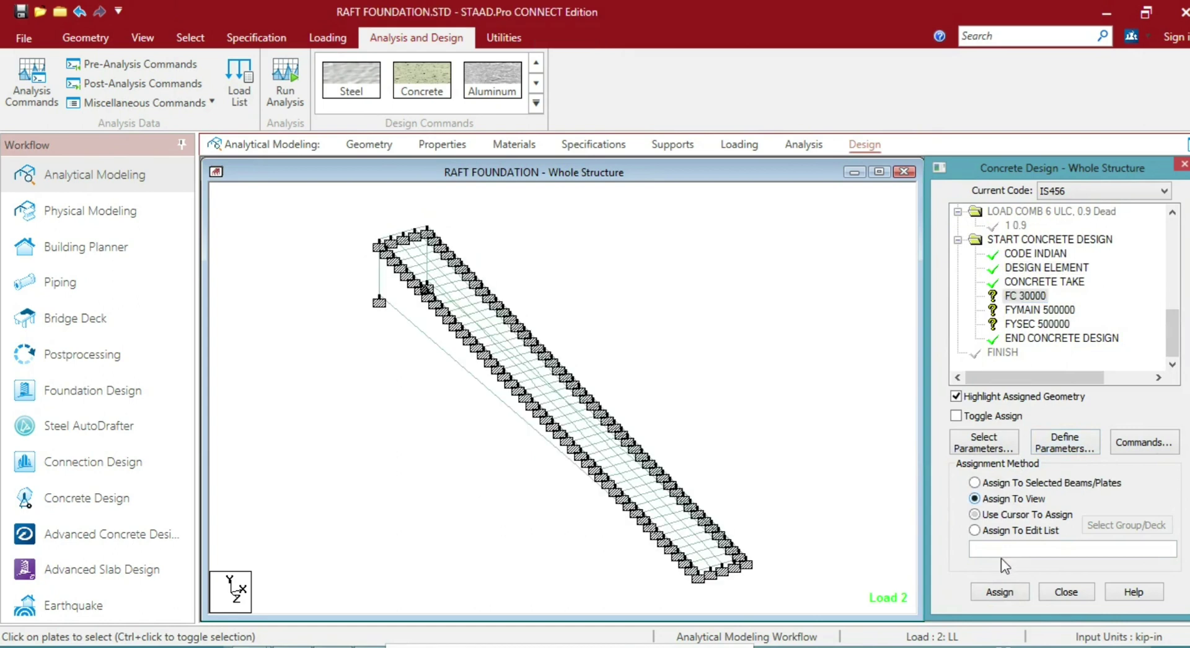
click(999, 591)
click(990, 435)
Assign the FYMAIN 500000 parameter to the whole view
click(1065, 309)
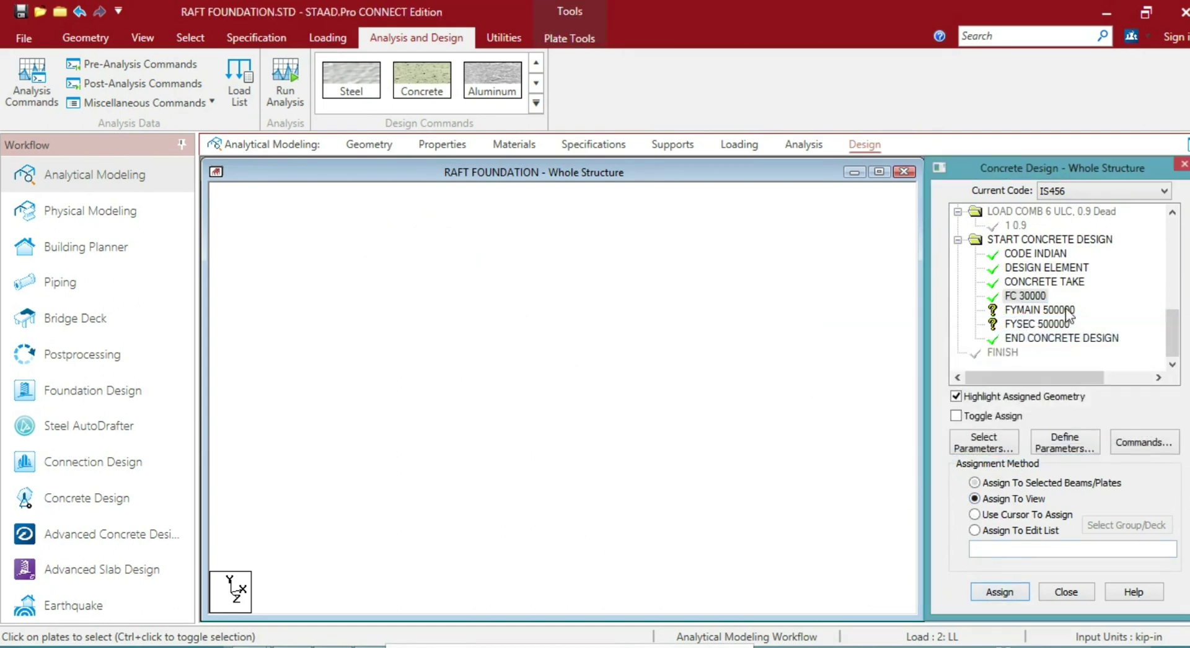
click(1010, 517)
click(999, 592)
click(1027, 502)
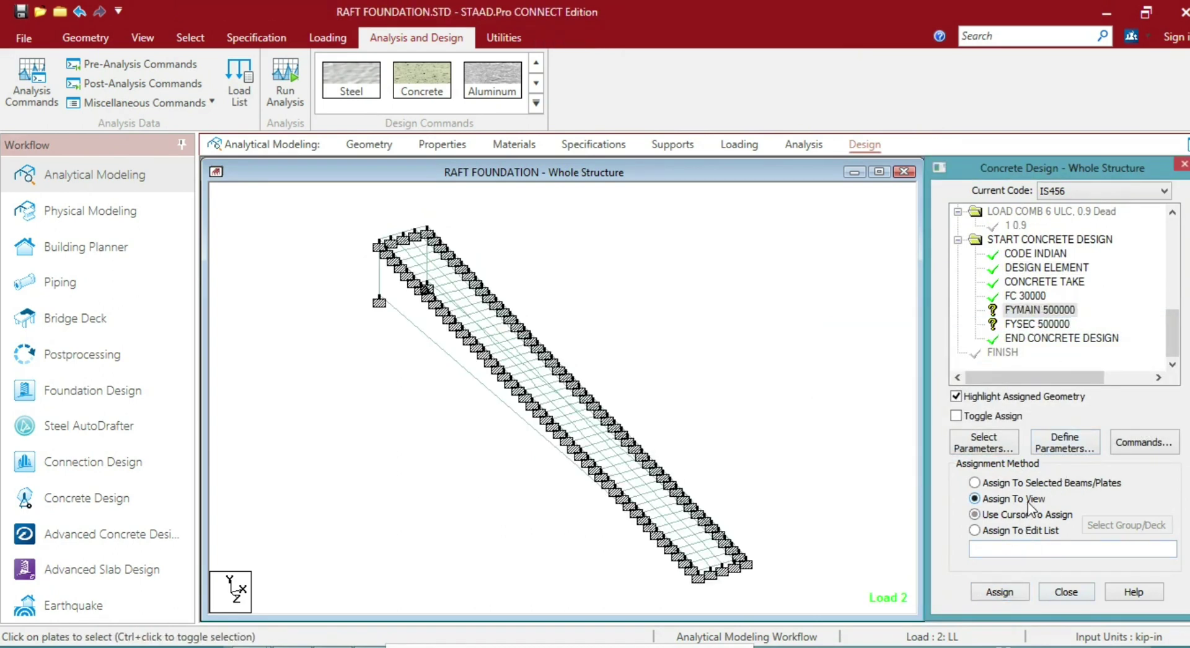
click(1003, 592)
click(990, 434)
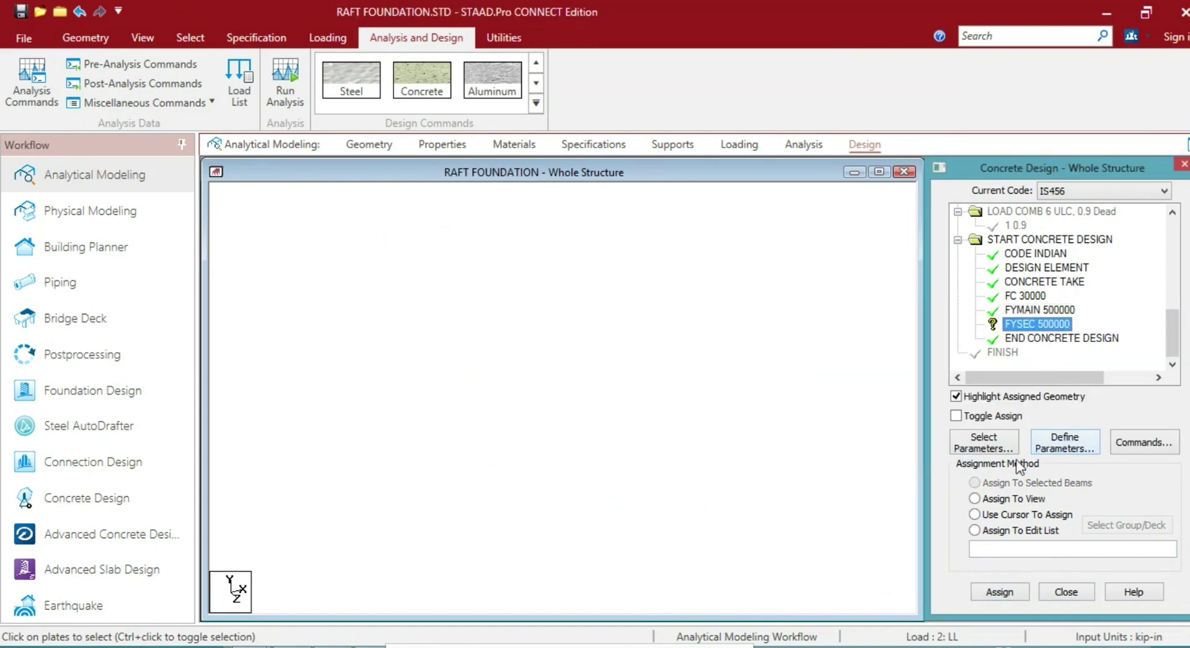
Try to assign the FYSEC 500000 parameter to the whole view
click(1004, 499)
click(1000, 592)
click(990, 434)
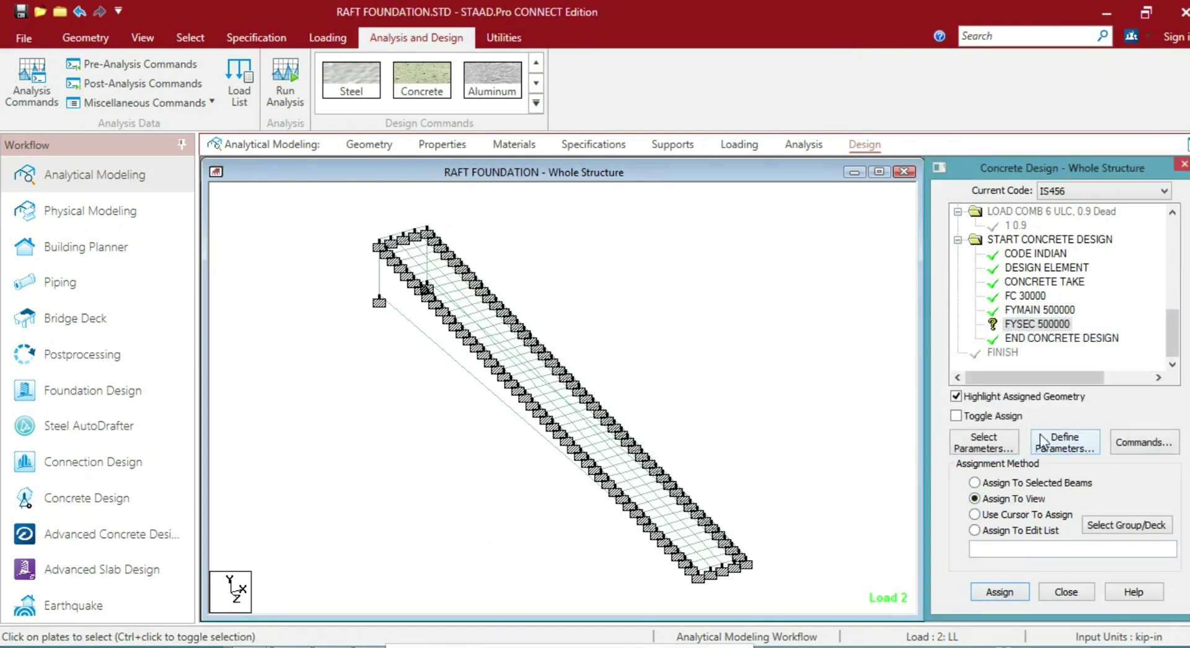
click(1024, 324)
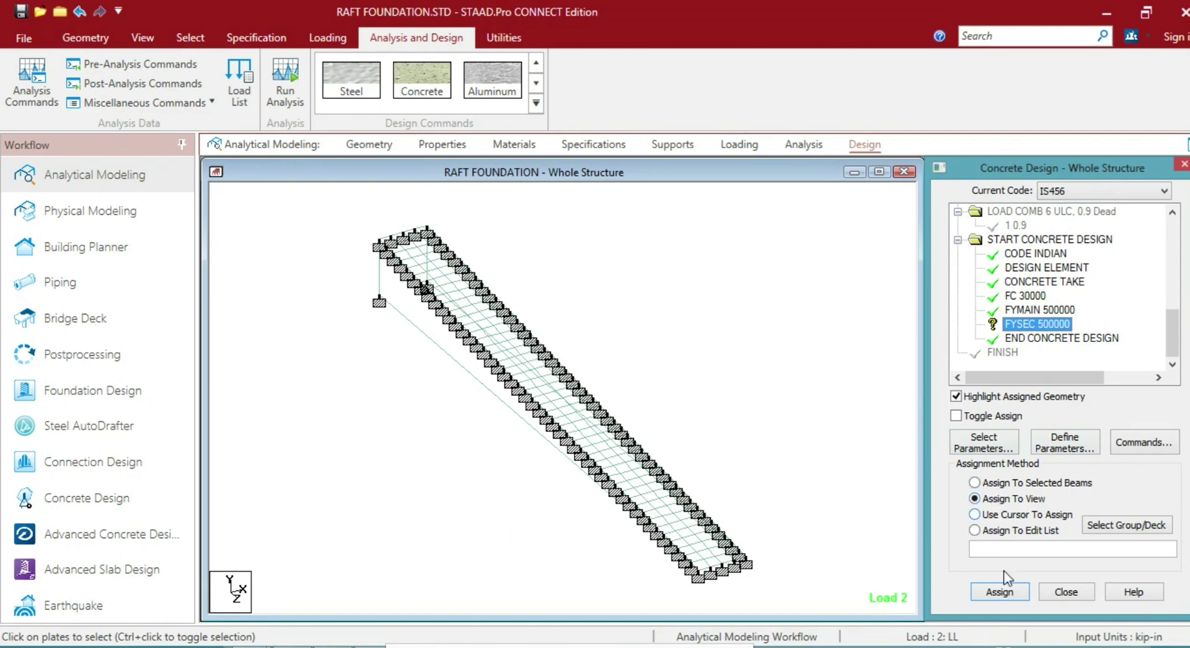
click(1000, 592)
click(1061, 431)
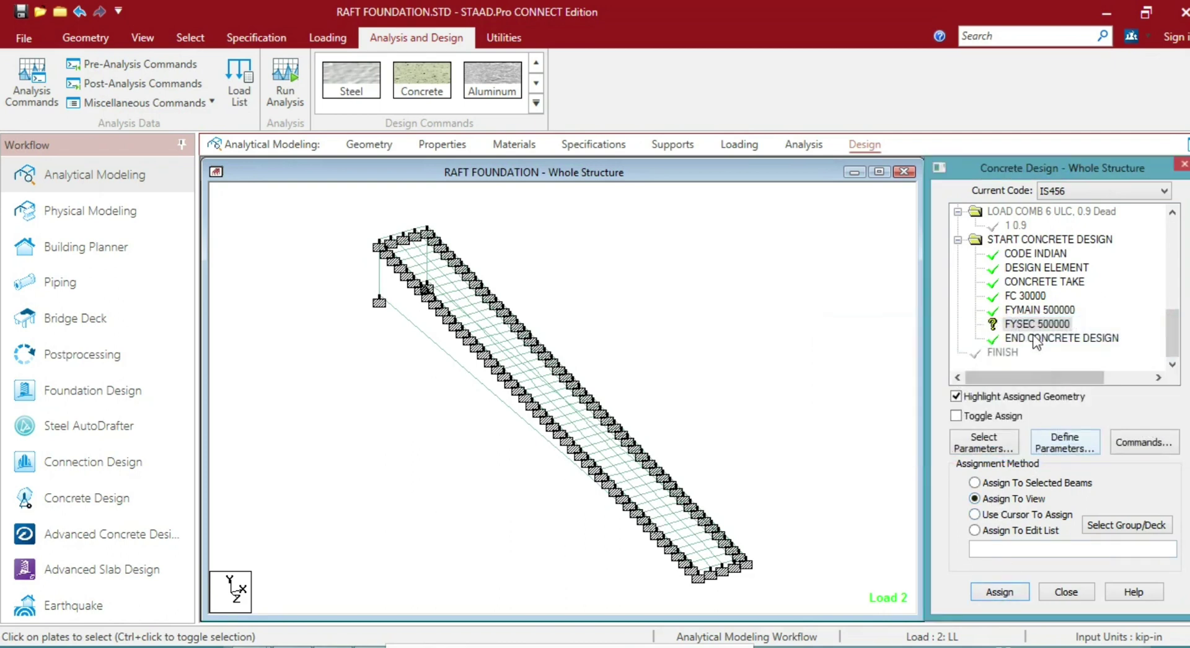
Select the entire raft, try to assign the FYSEC 500000 parameter to it, and close the concrete design settings
click(1036, 325)
drag(320, 204, 791, 578)
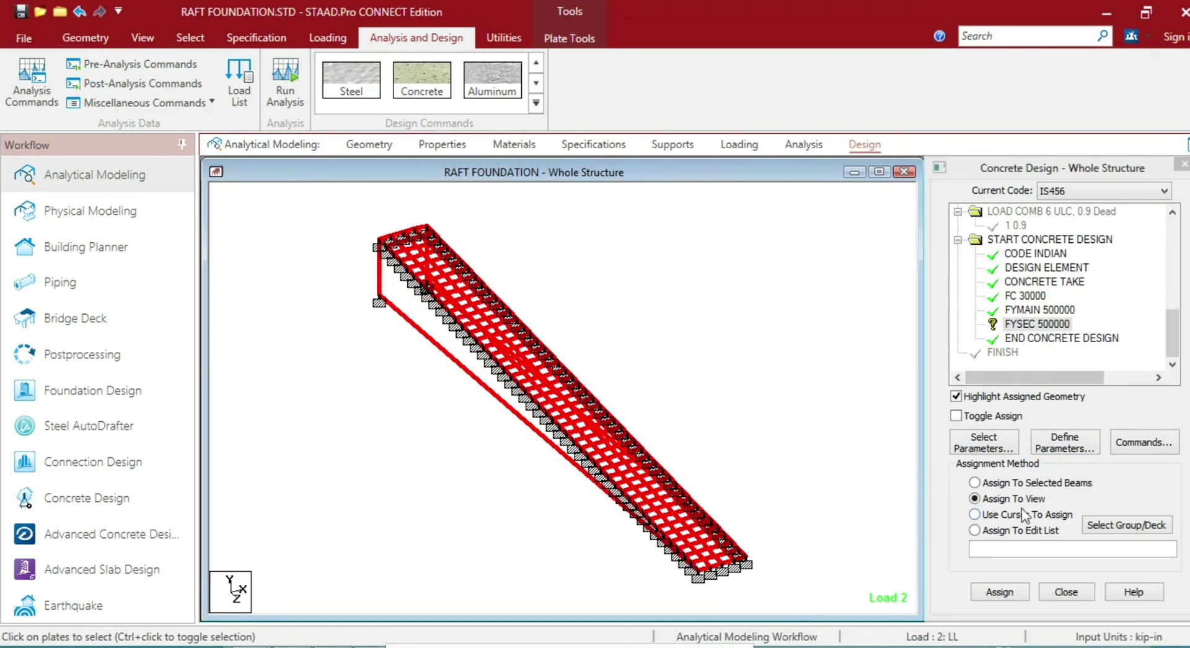
click(991, 593)
click(987, 433)
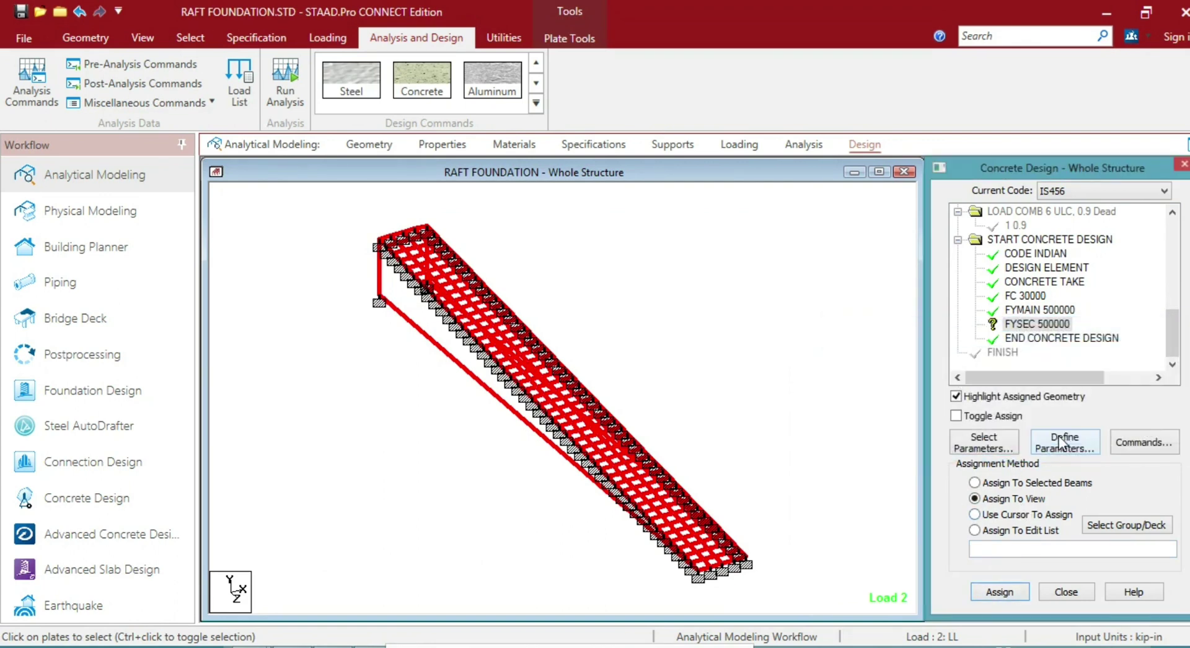
click(1036, 323)
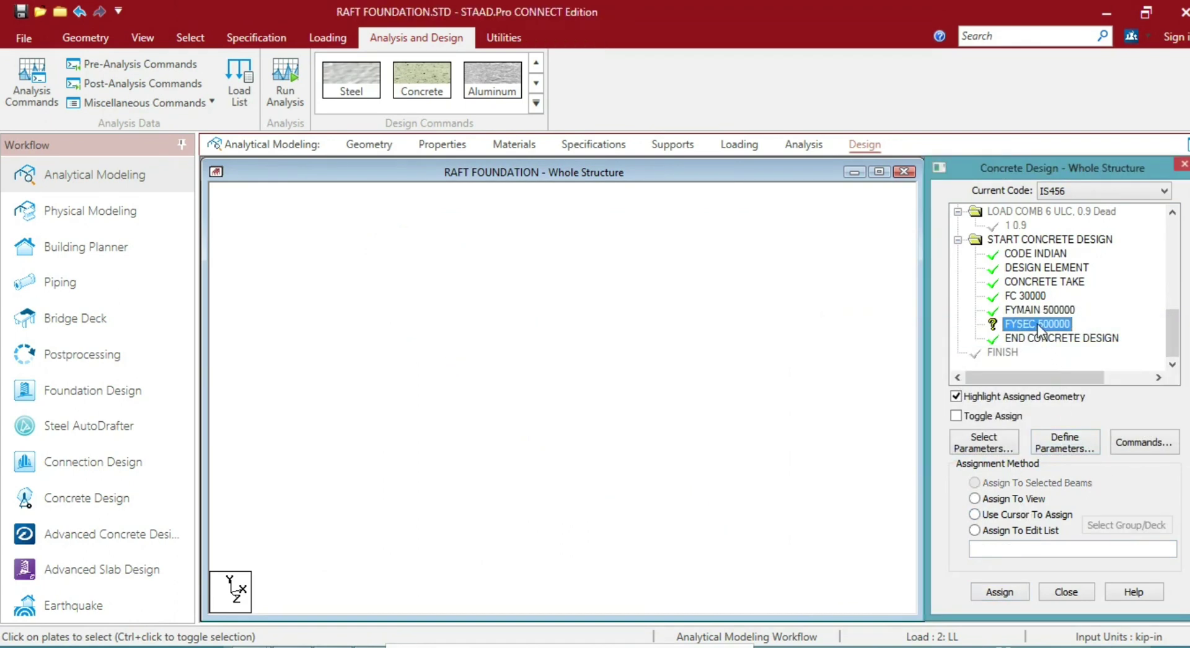
key(Escape)
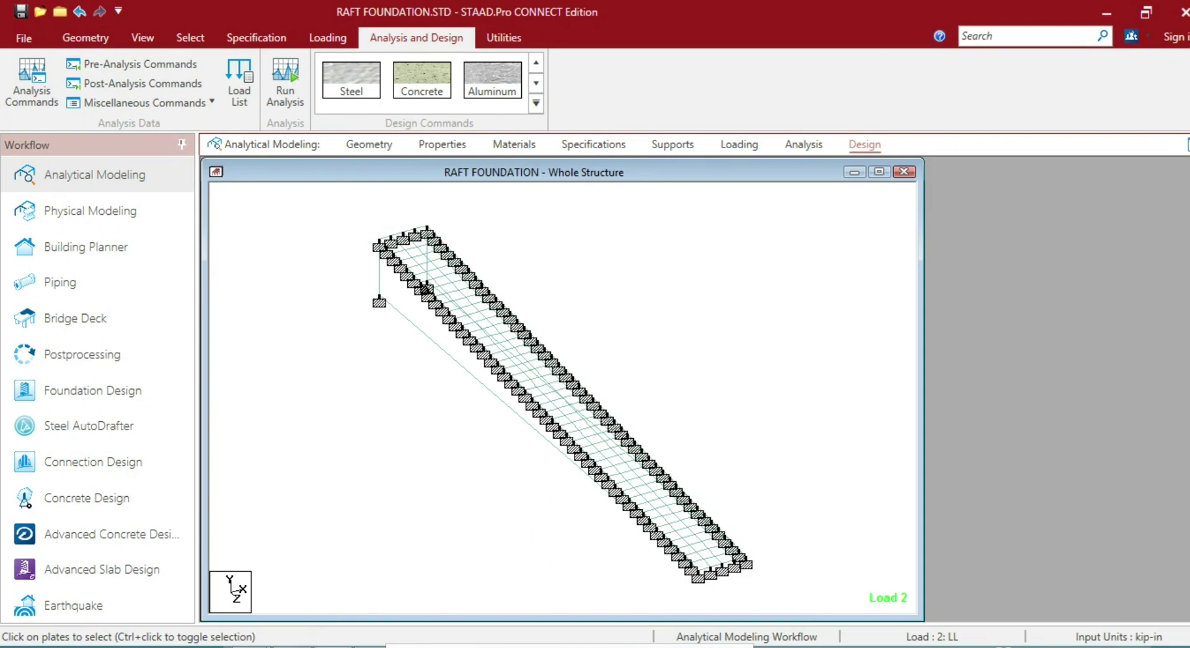
Switch to Notepad and add "M30 AND FE 500 CONCRETE AND STEEL PROPERTIES ARE TO BE CONSIDER" below the load combination line
click(324, 644)
click(588, 377)
click(593, 358)
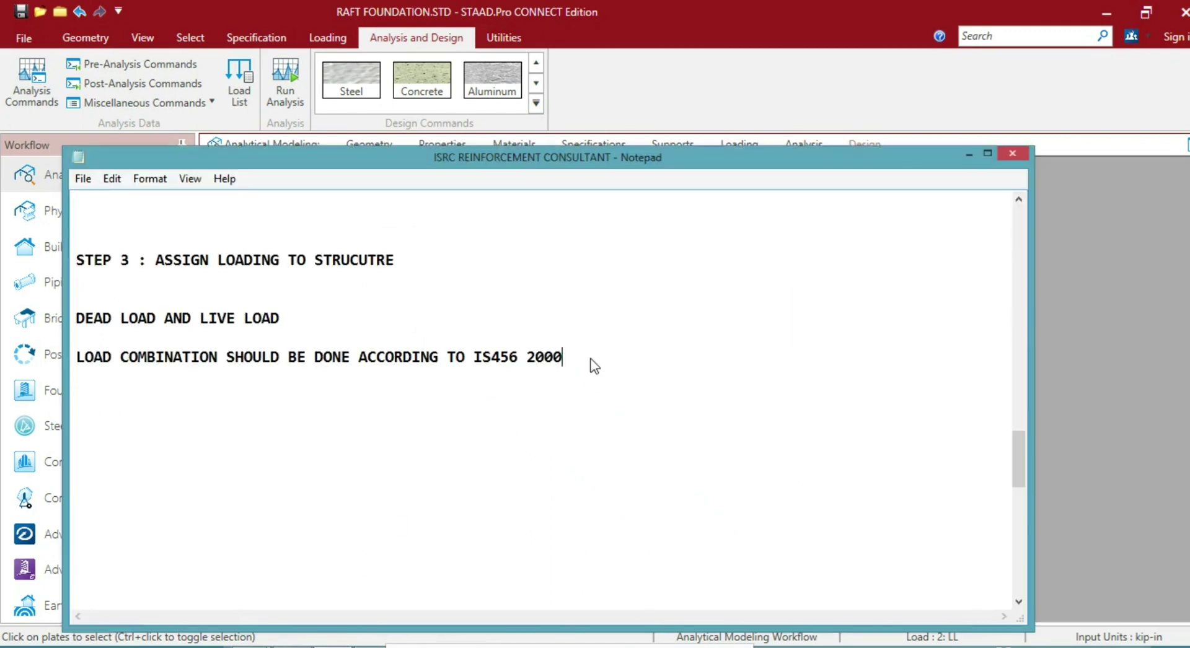
key(Return)
key(Return)
key(Return)
text(M30 AND FE)
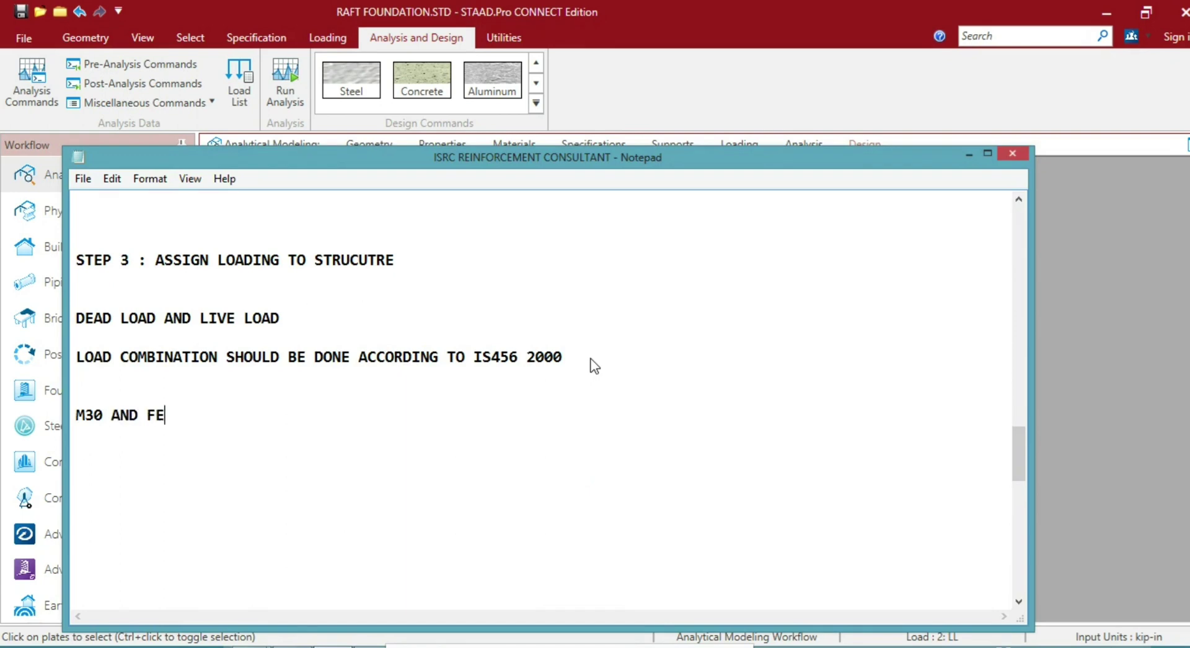
text( 5000)
key(BackSpace)
text(CONCRE)
key(BackSpace)
text(RE)
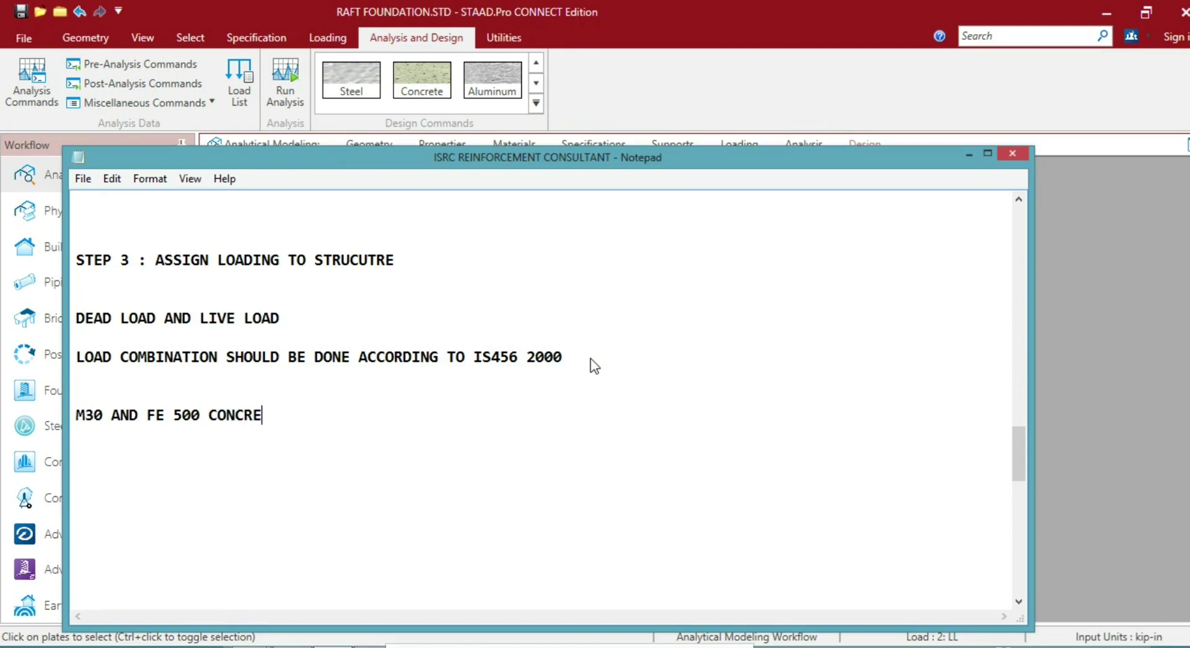
text(TE AND STEEL PRO)
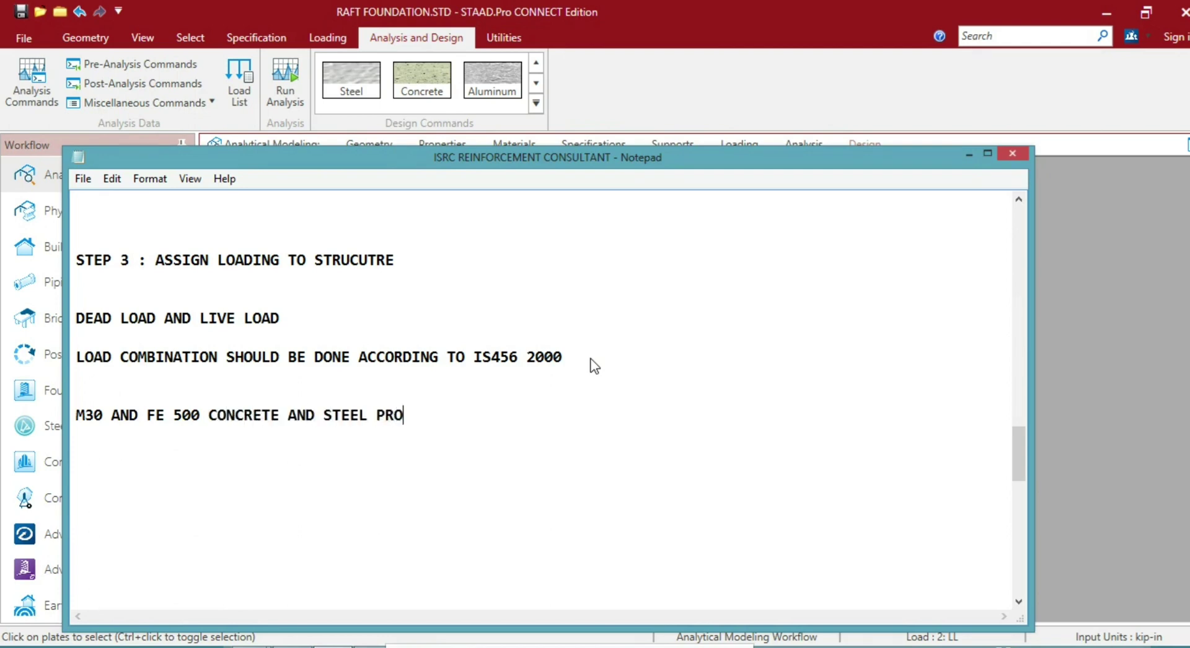
text(PERTIES ARE )
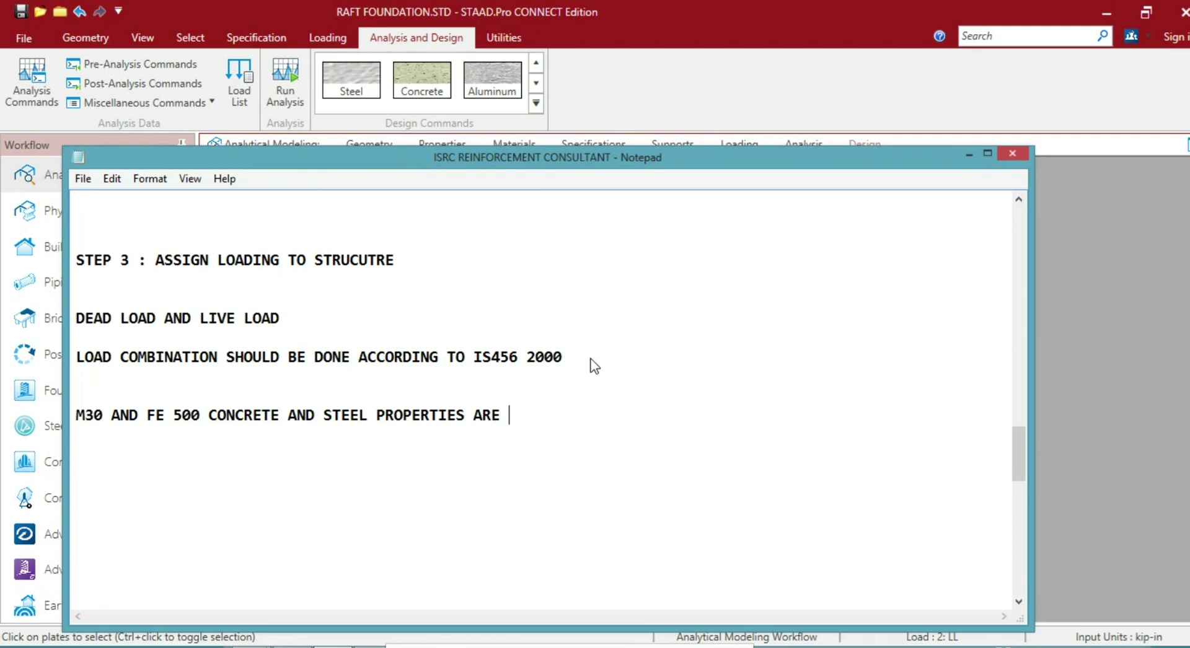
text(TO BE CONSIDER)
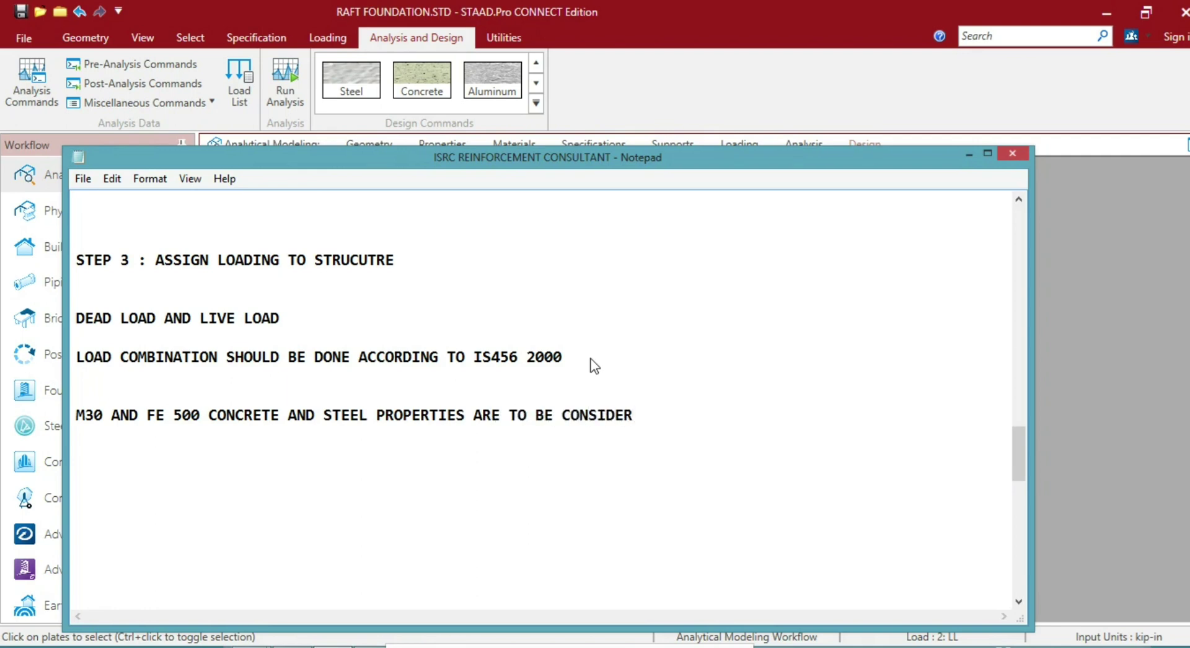
Add the line "LET'S ANALYSIS AND DESIGN THE STRUCTURE" below the STEP 4 design parameter heading in the notes
scroll(606, 397, down, 5)
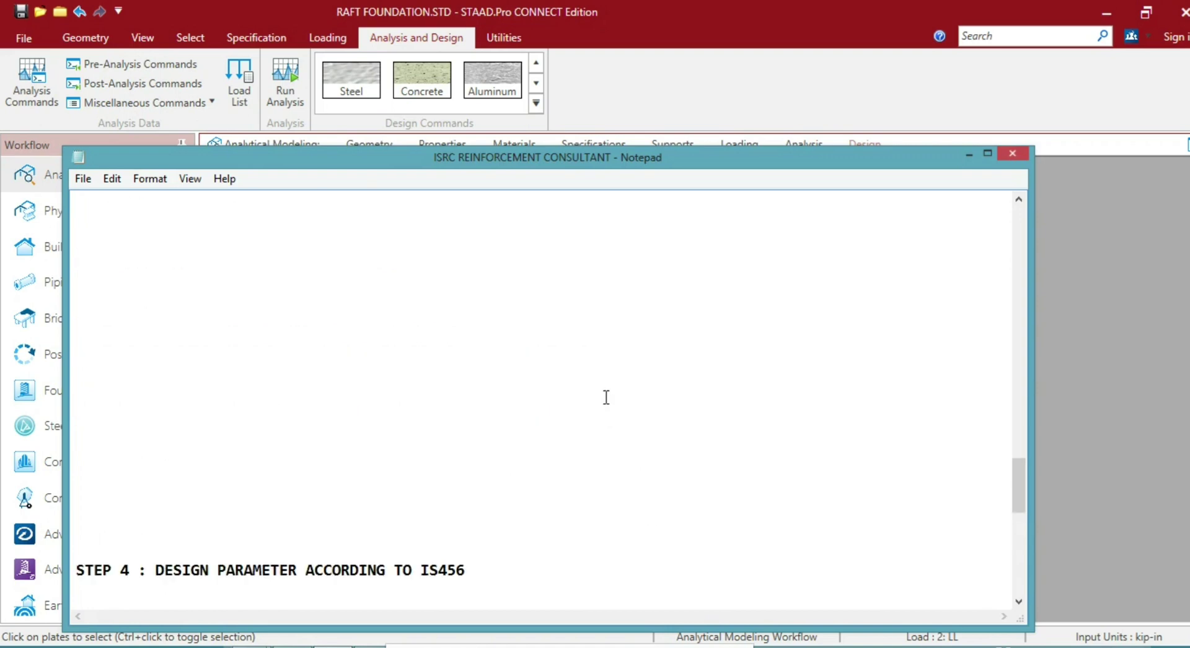
scroll(606, 398, down, 6)
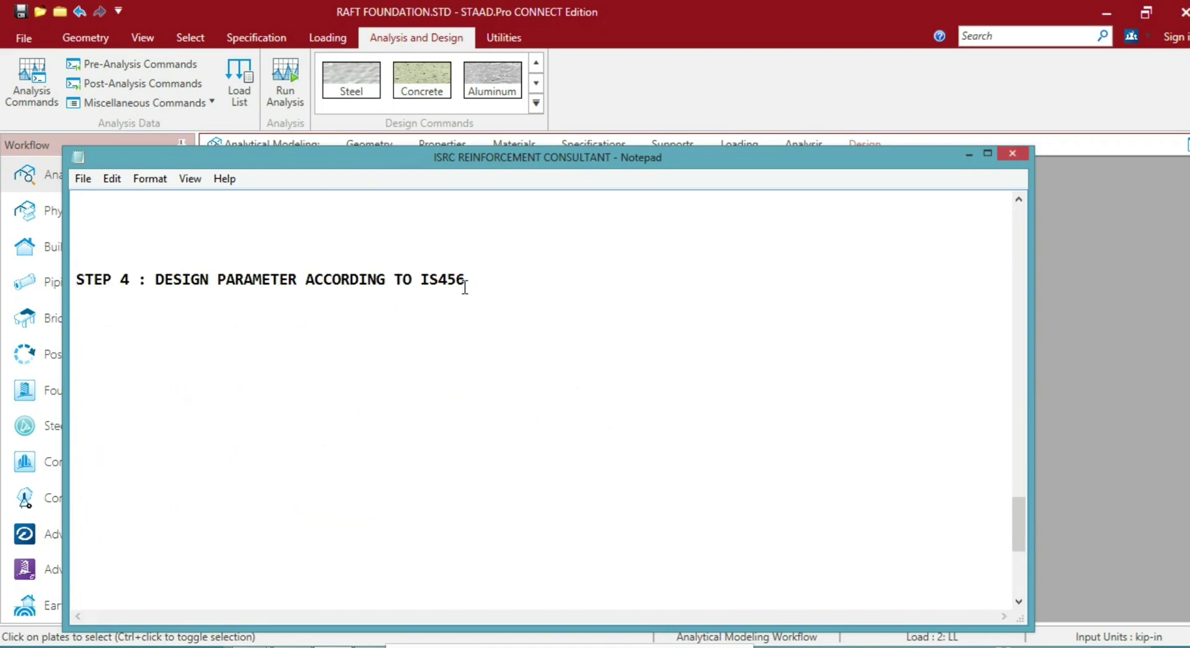
scroll(276, 287, down, 3)
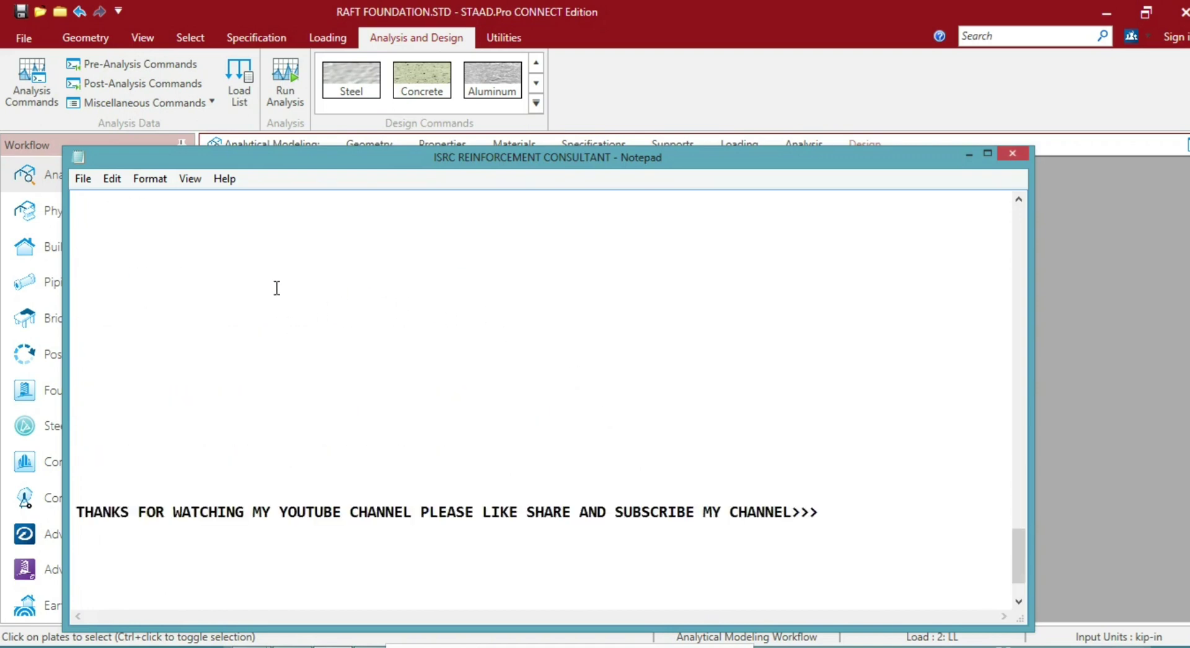
scroll(277, 288, up, 3)
scroll(277, 288, up, 1)
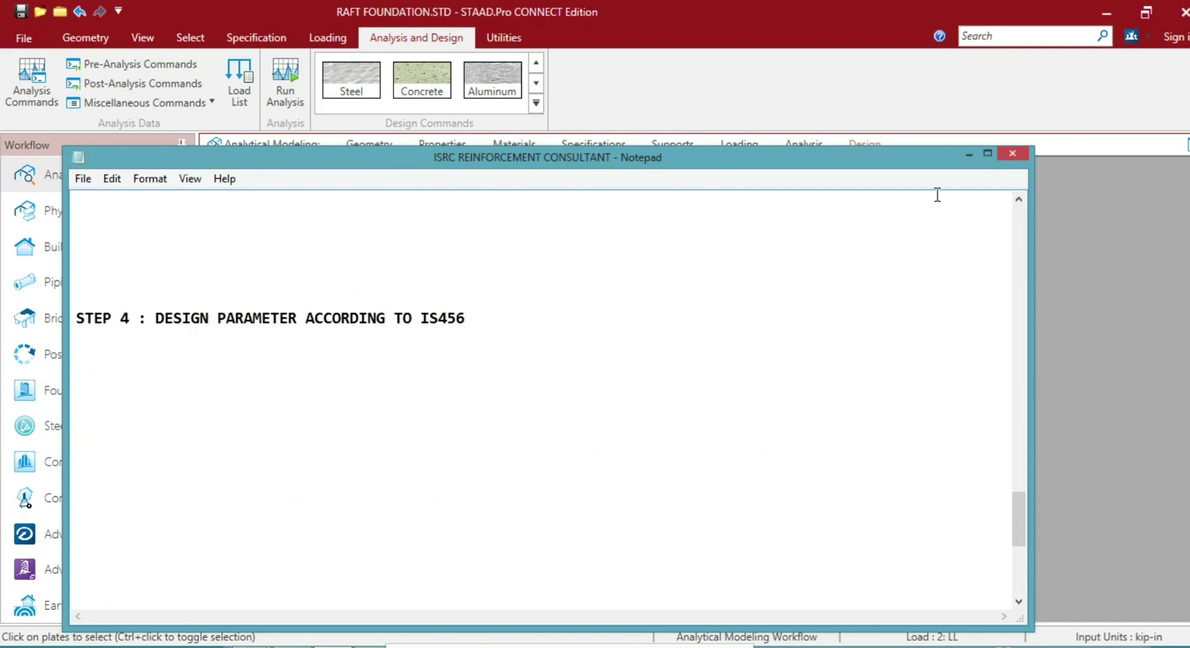
key(Return)
key(Return)
text(LET'S AND)
key(BackSpace)
key(BackSpace)
key(BackSpace)
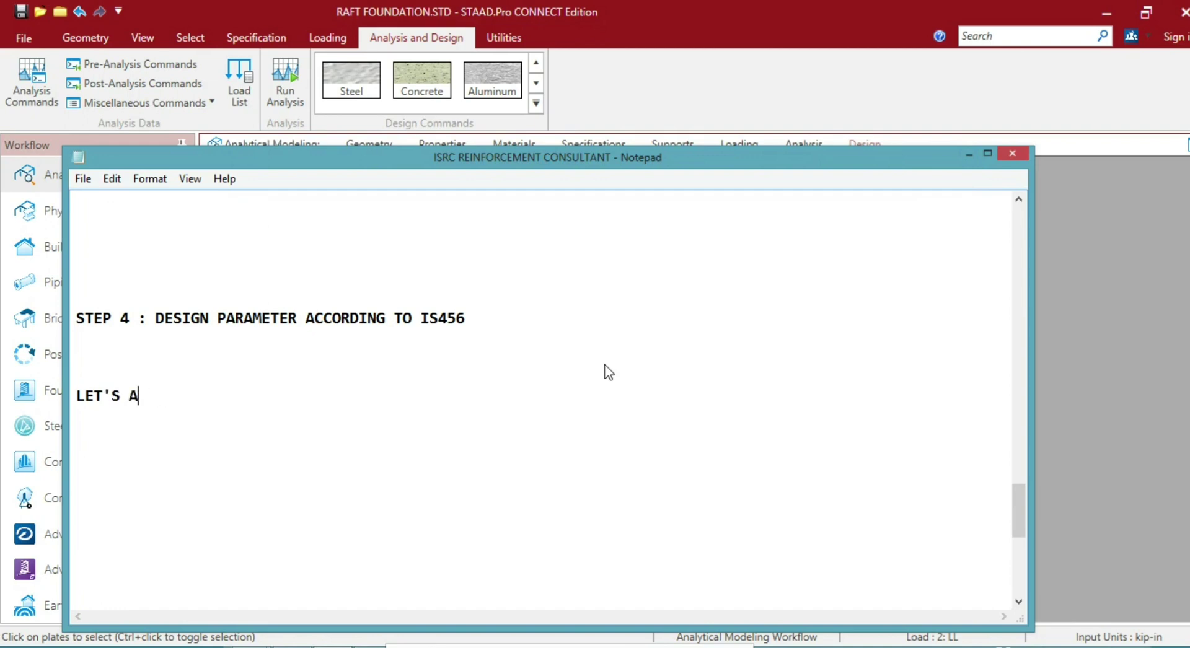
text(NALYSIS THE STR)
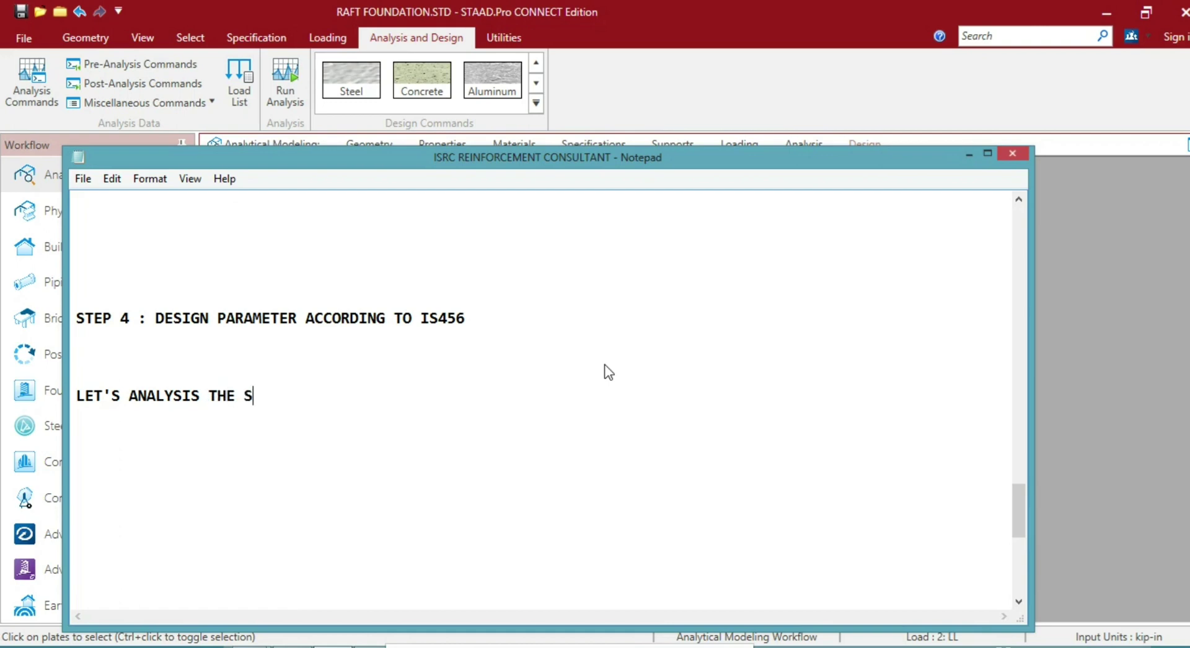
key(BackSpace)
key(BackSpace)
key(BackSpace)
key(BackSpace)
key(BackSpace)
key(BackSpace)
key(BackSpace)
text(AND DESIGN )
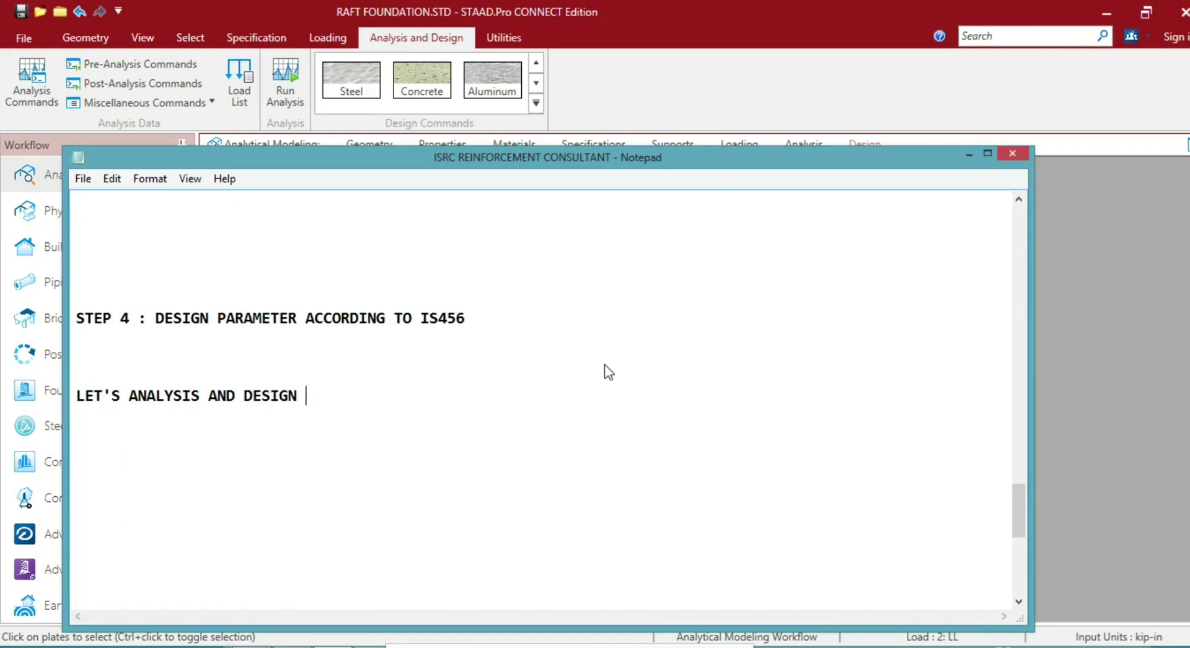
text(THE STRUCTURE)
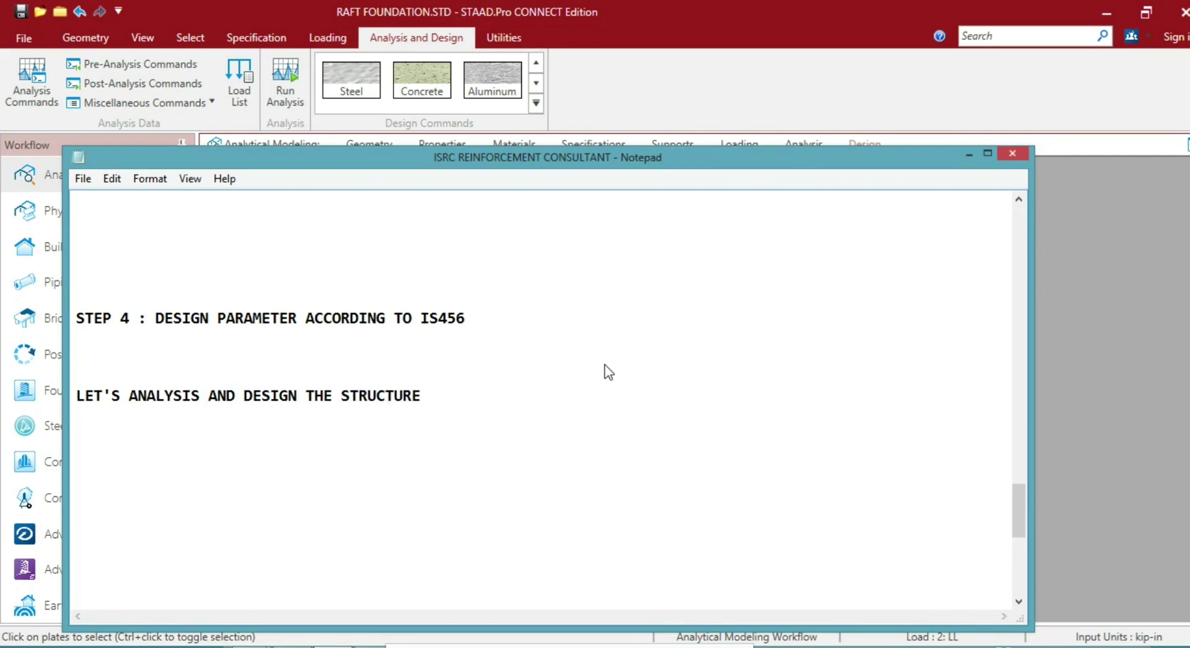
Return to STAAD.Pro and add a Perform Analysis command with the No Print option
click(970, 156)
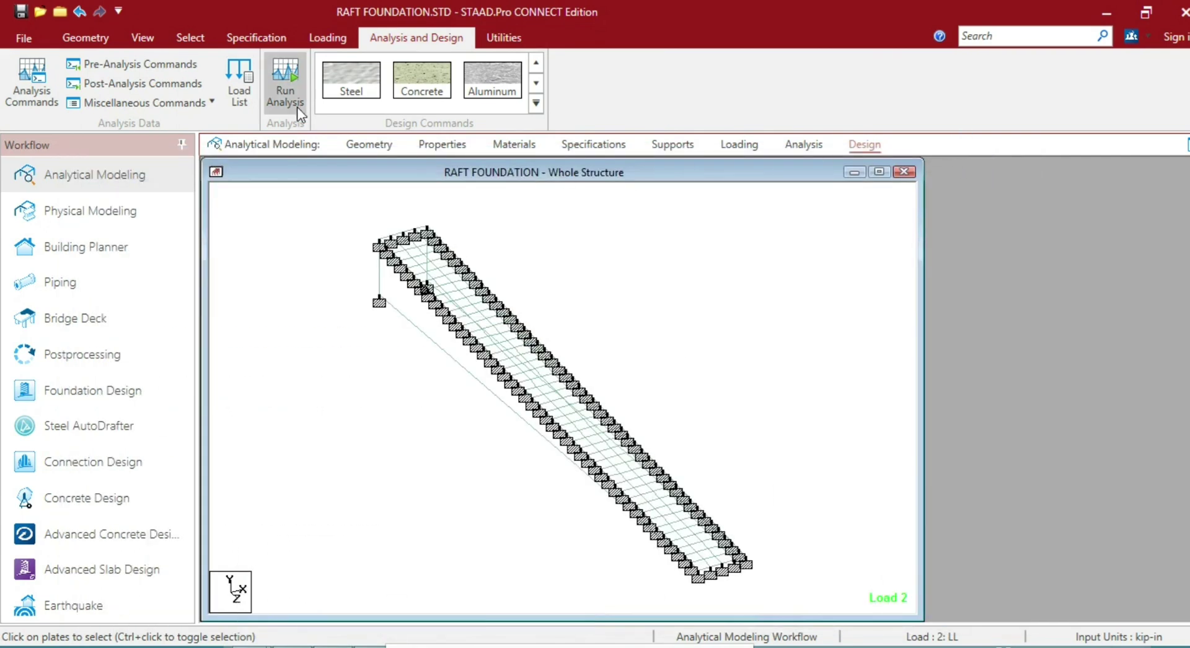
click(19, 93)
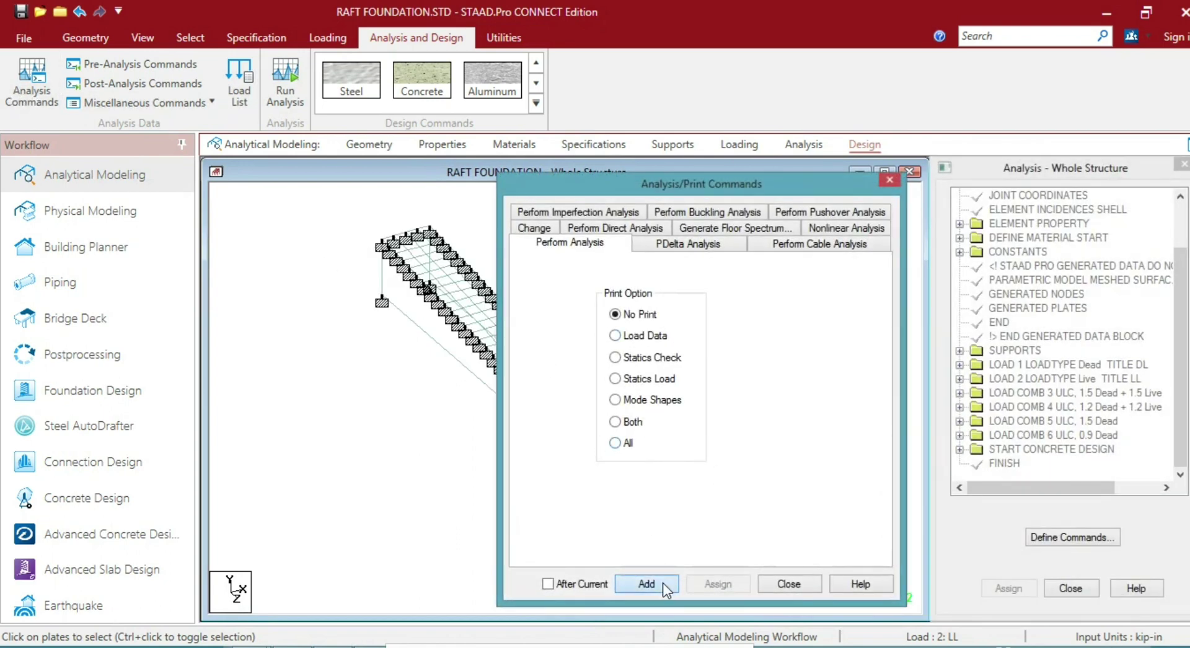
click(646, 584)
click(789, 584)
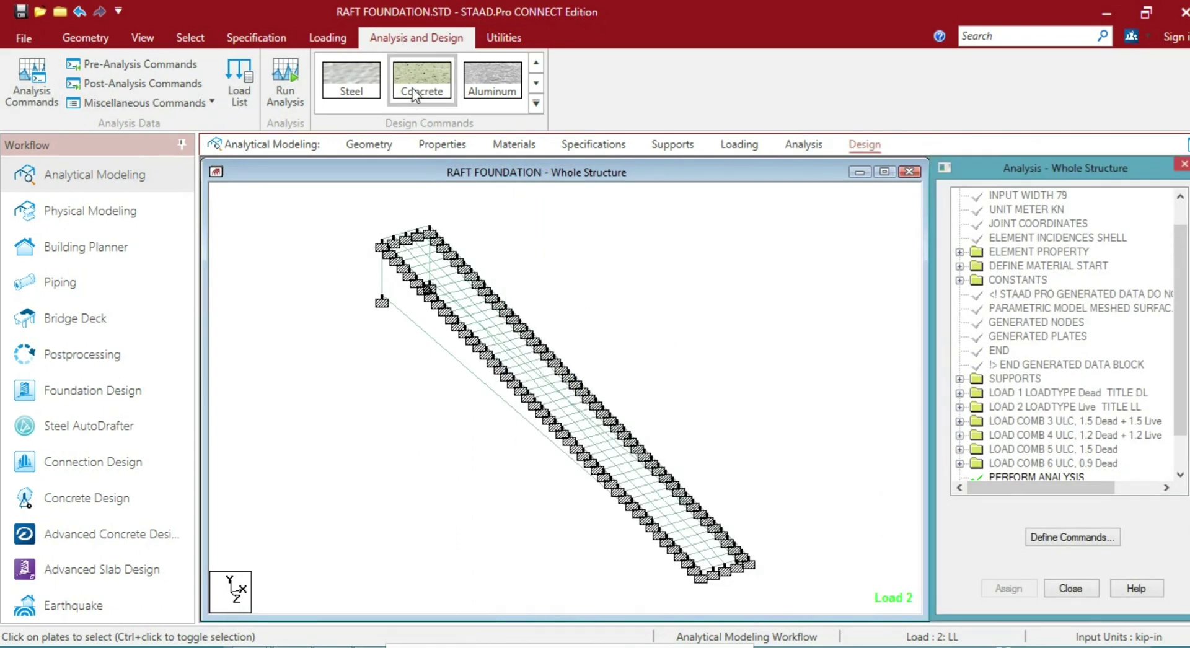
Save the modified structure, running its analysis, and continue to post-processing mode with the results
click(280, 86)
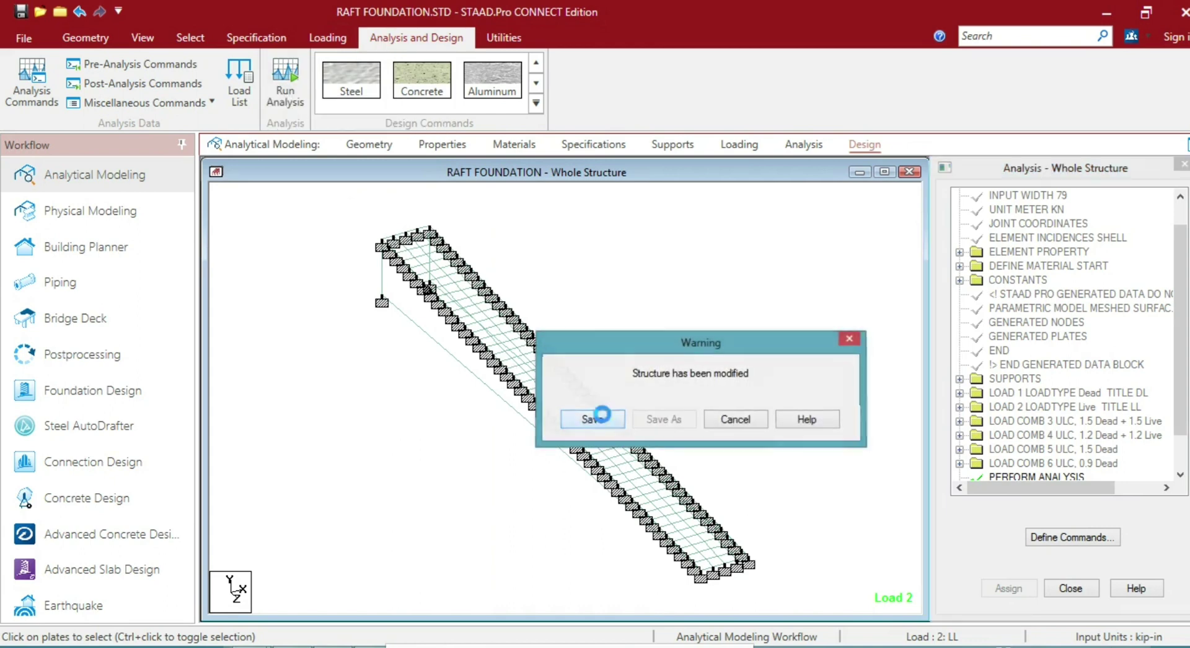
click(594, 419)
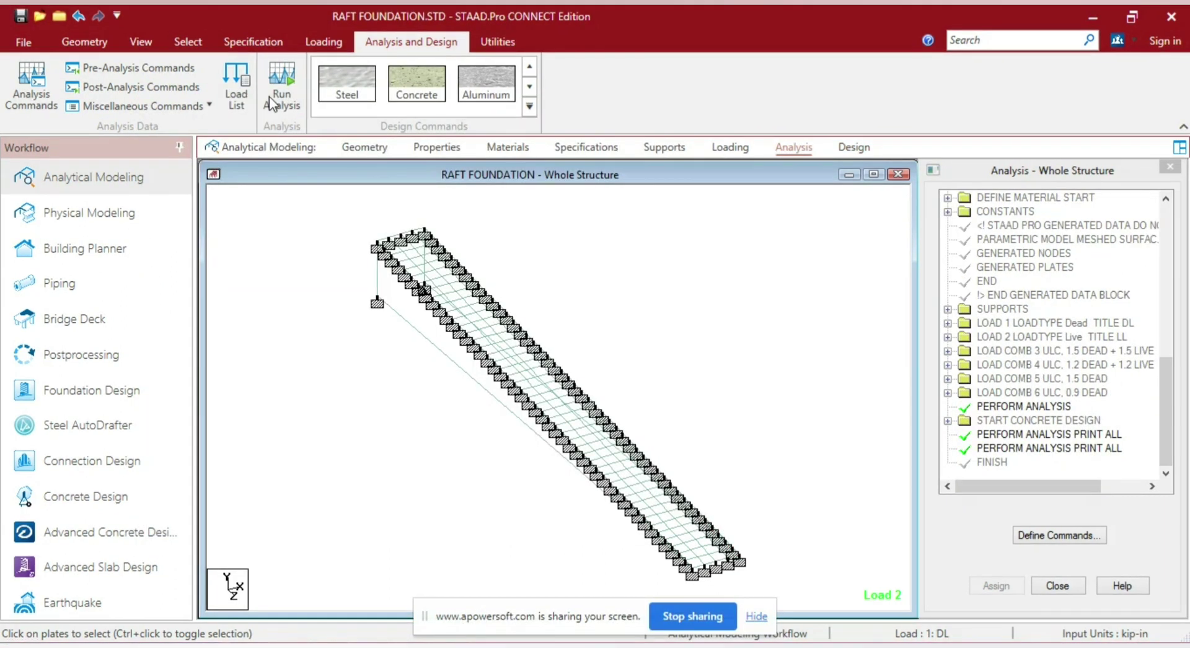
click(269, 98)
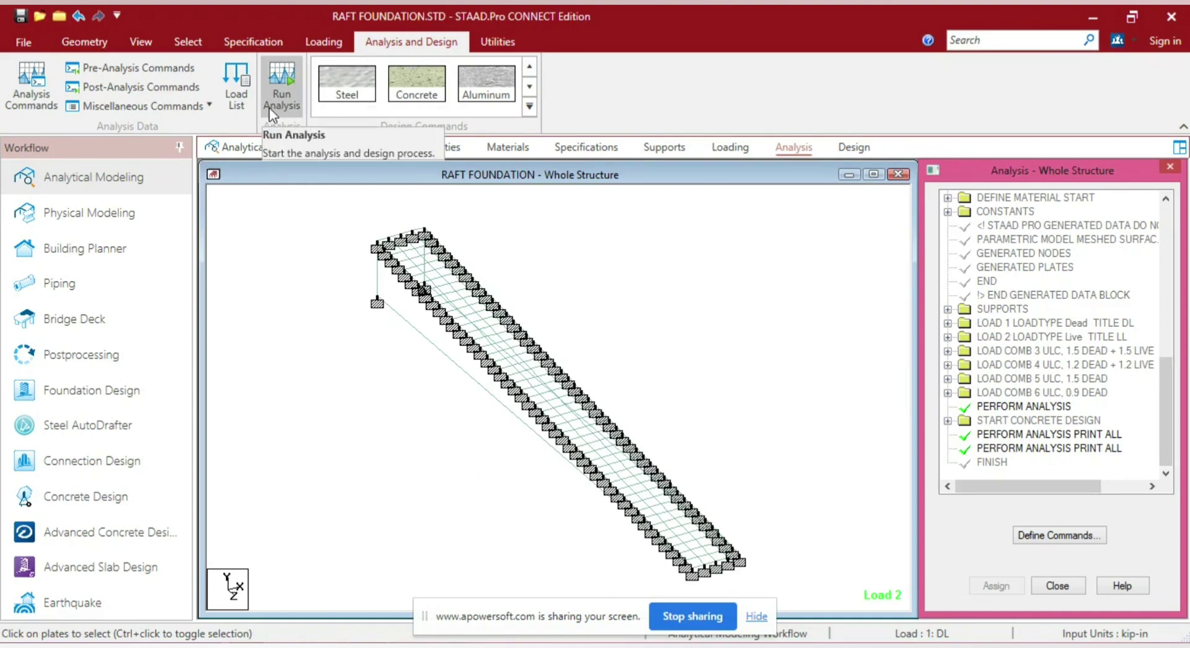
click(285, 102)
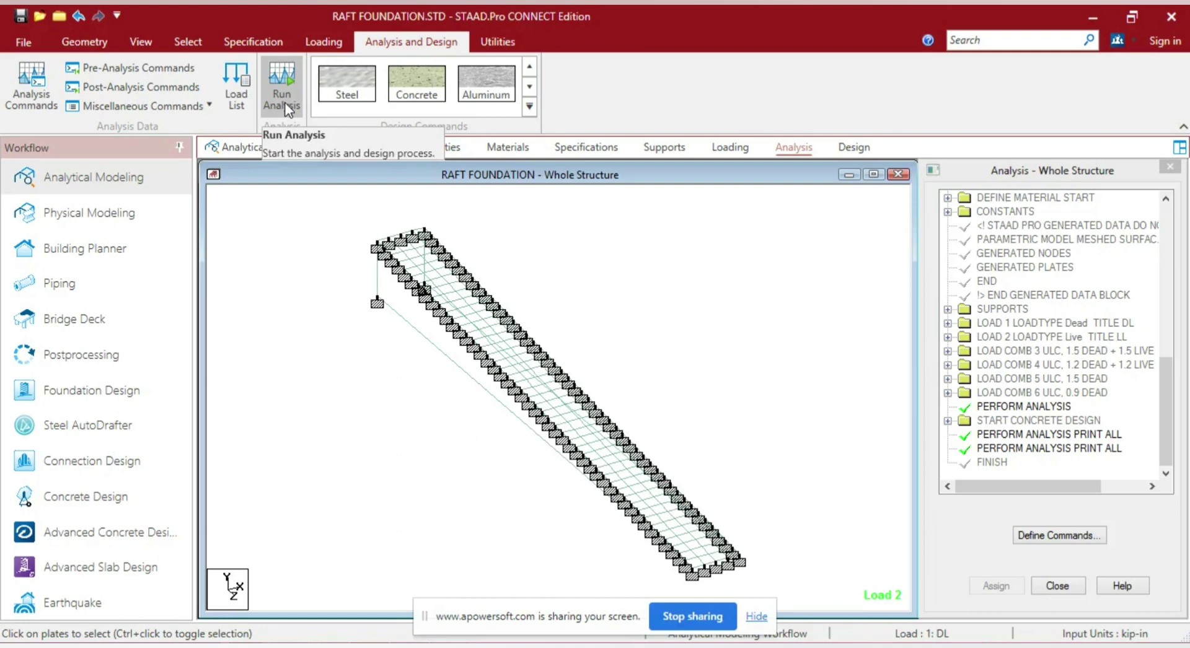
click(285, 102)
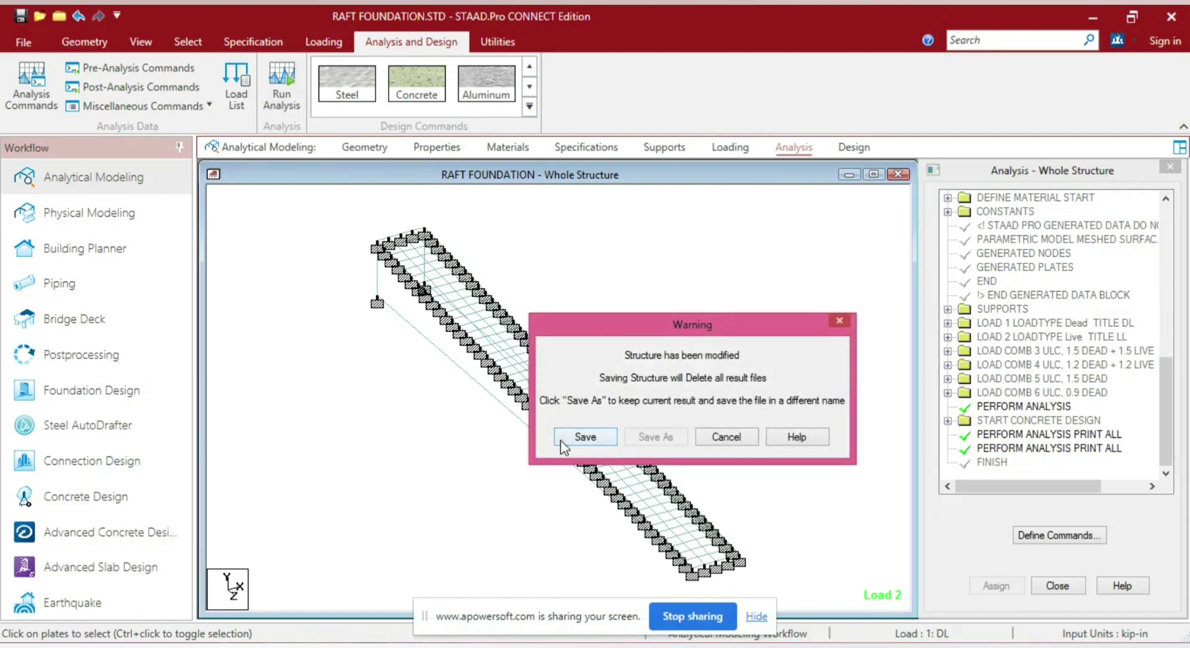
click(583, 437)
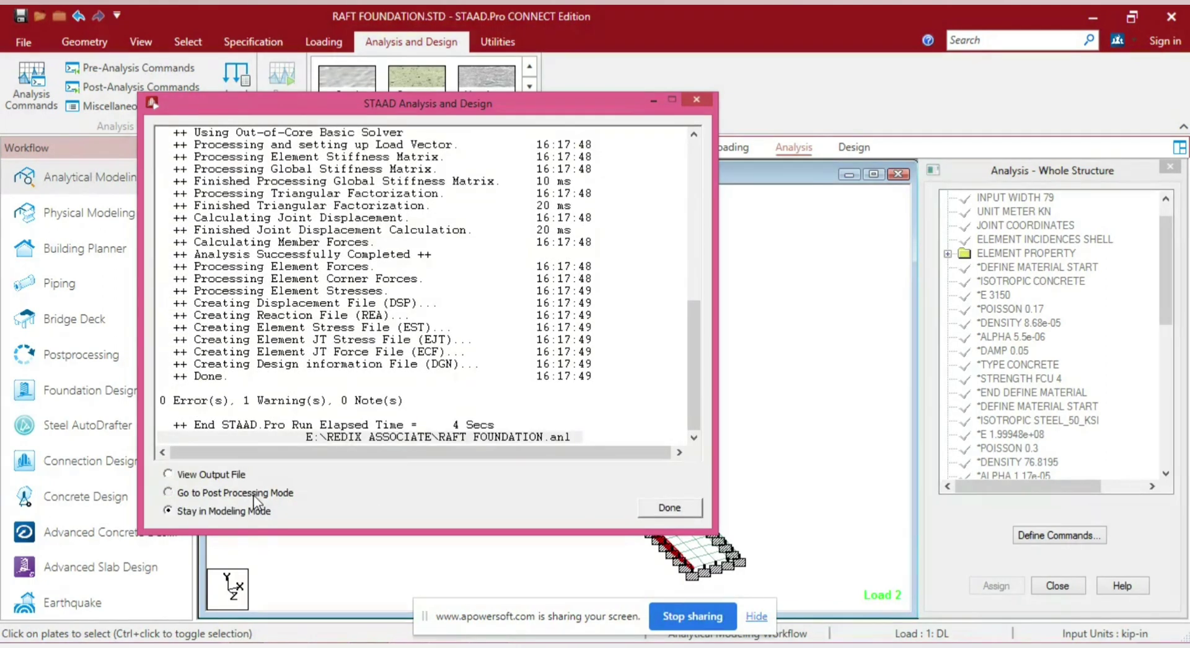
click(658, 509)
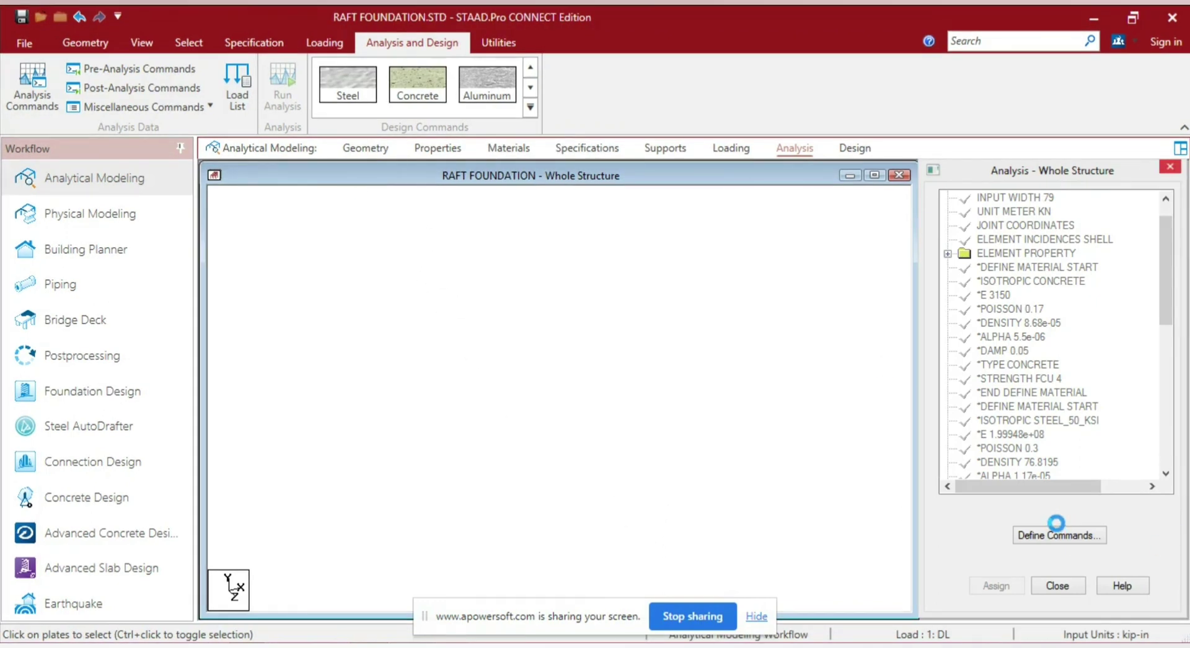
click(632, 464)
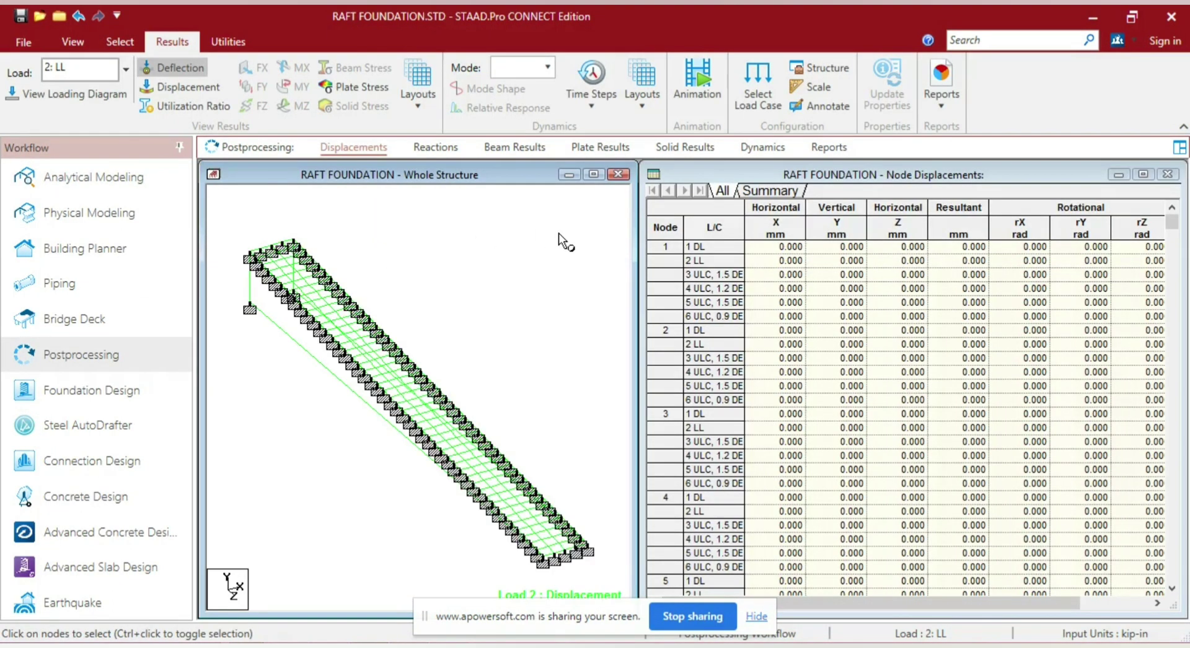
Set the plate stress contour to load case 3: ULC, 1.5 DEAD + 1.5 LIVE with the Enhanced Fill contour type
click(375, 84)
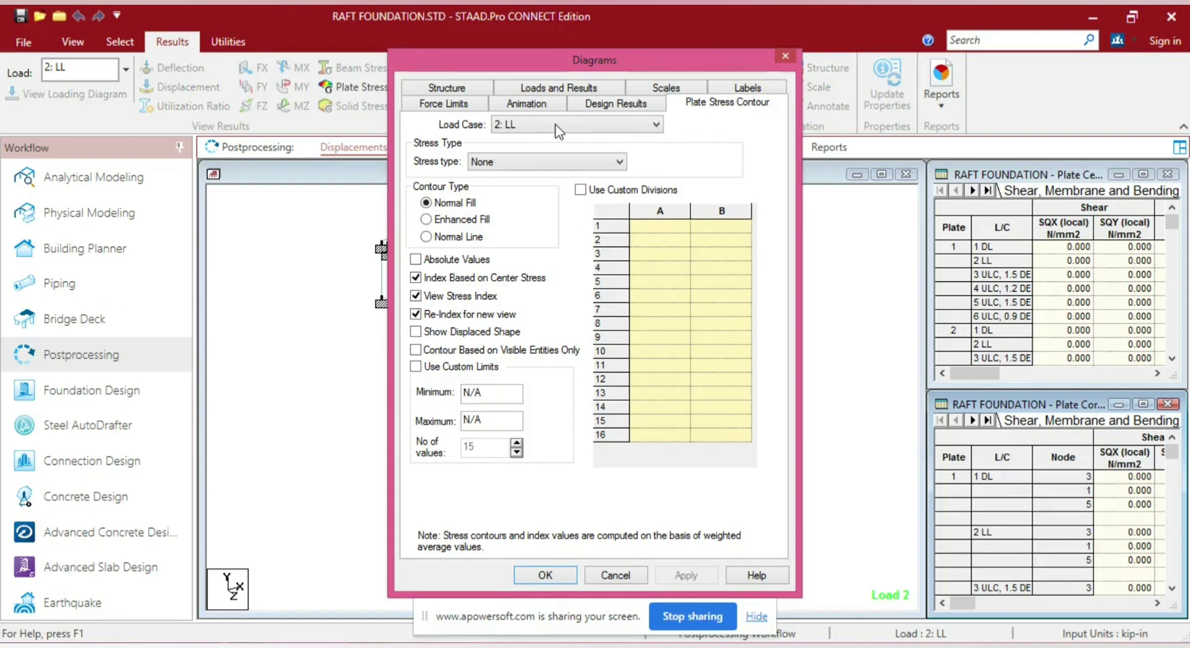
click(540, 122)
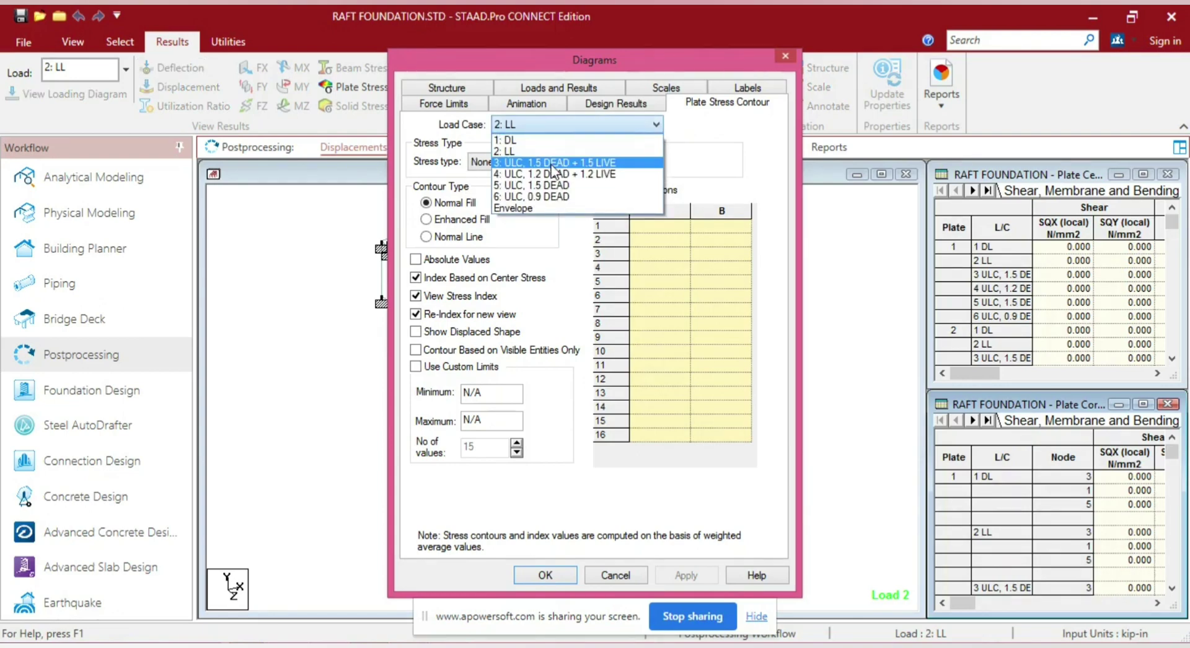
click(534, 156)
click(466, 220)
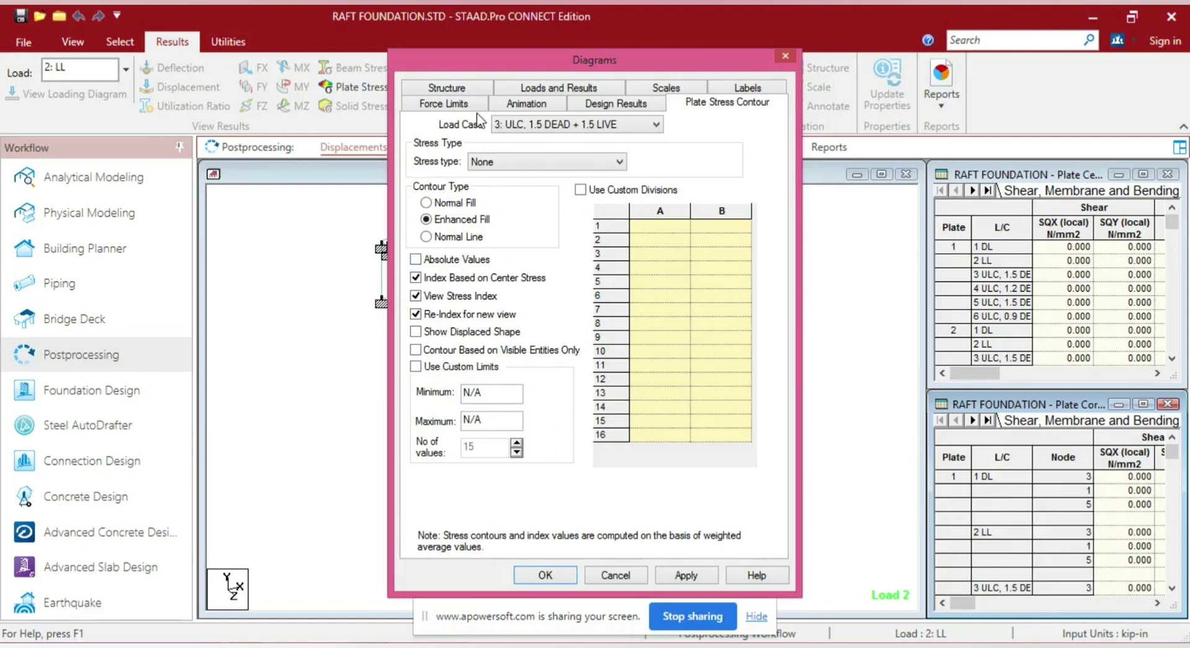
click(686, 575)
click(545, 575)
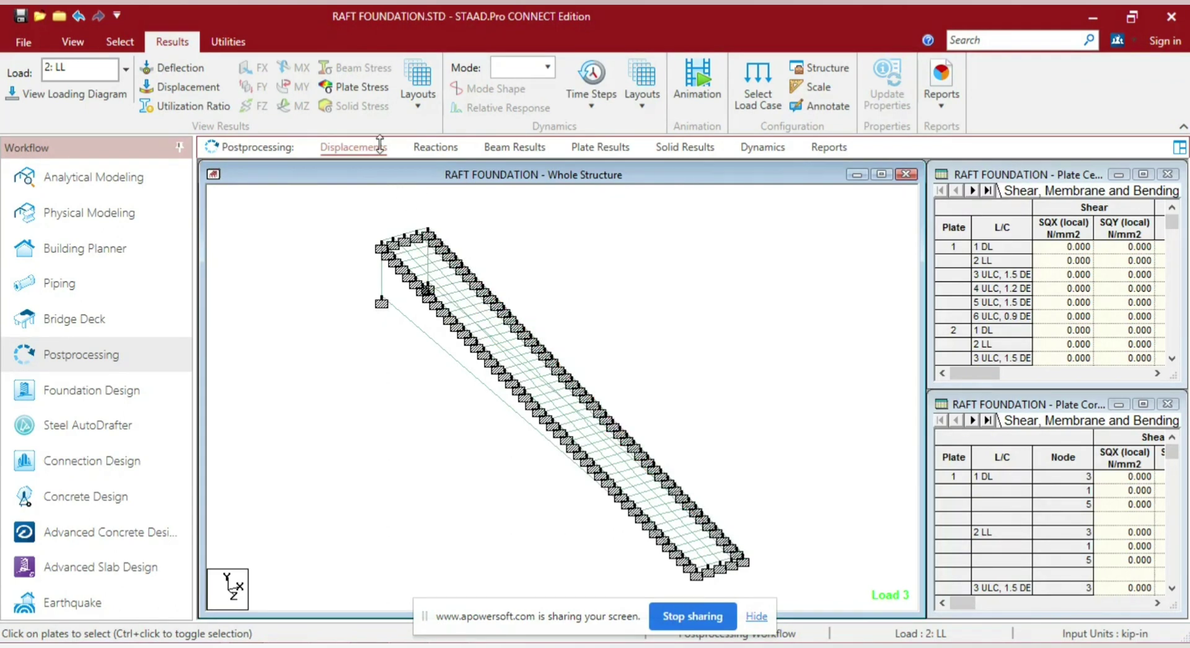
View the raft's deflection under load case 3 and turn its display off again
click(158, 68)
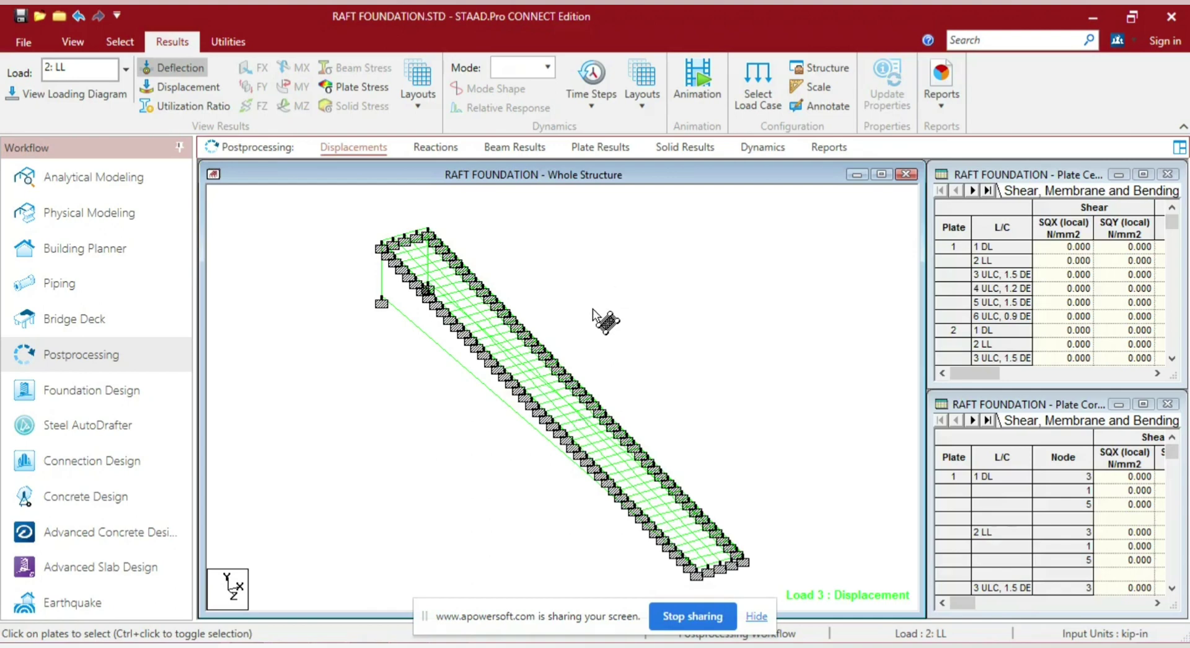
click(181, 72)
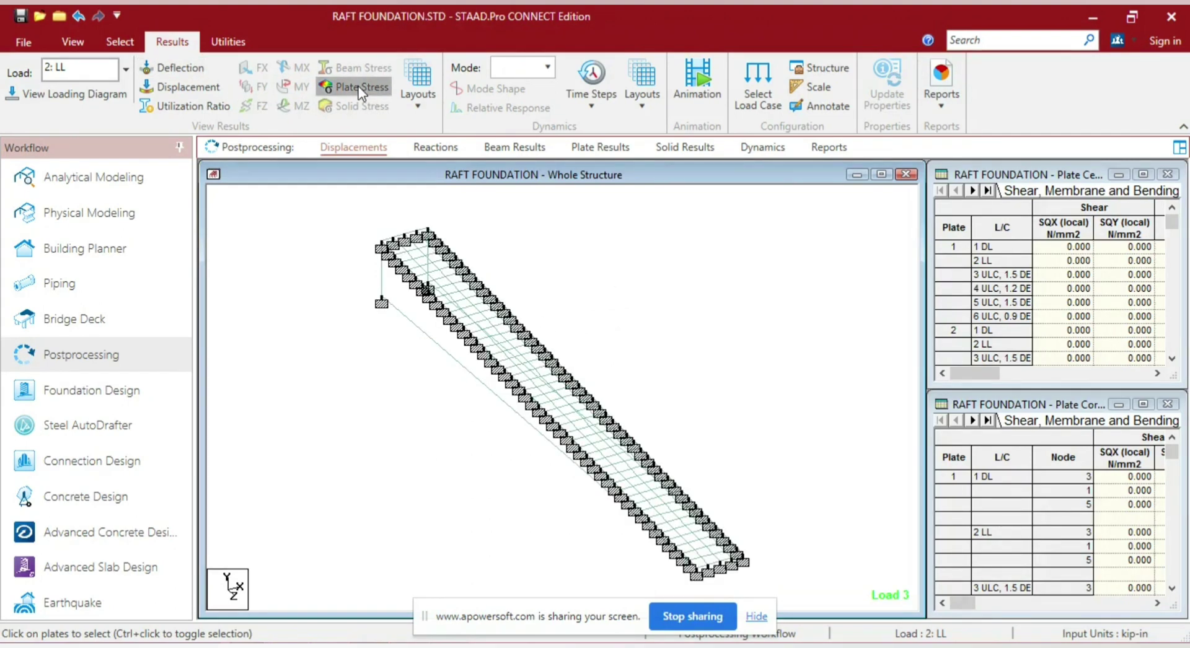
Display the Bottom Combined SX (local) plate stress contour on the raft and inspect its stress distribution
click(360, 90)
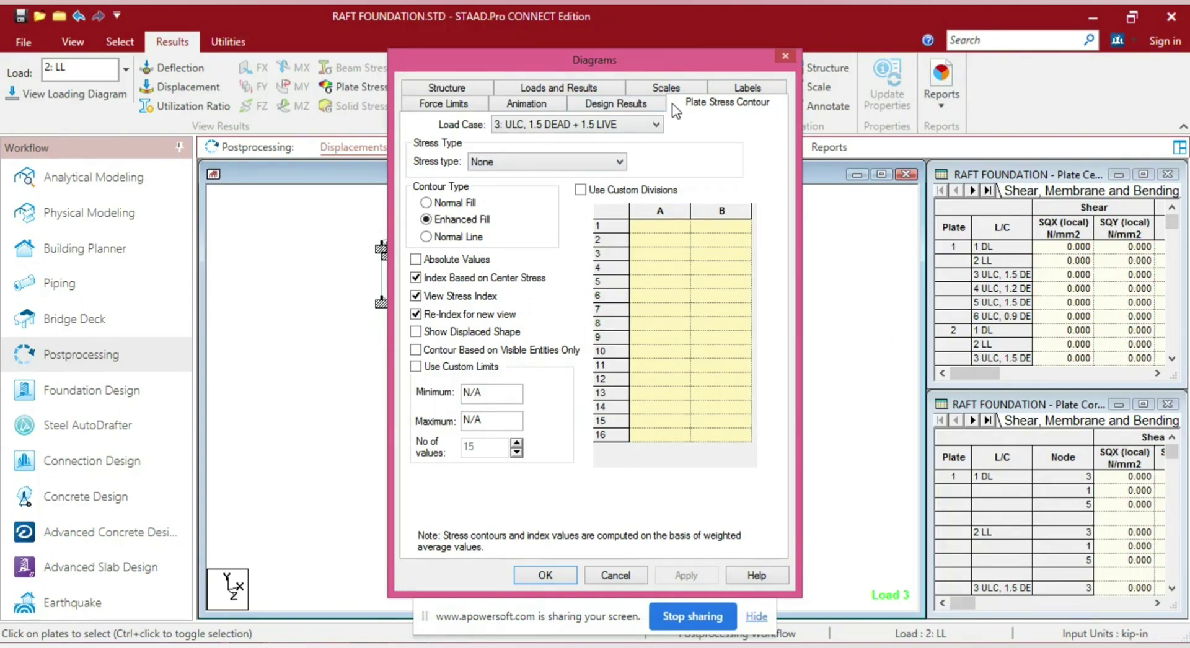
click(531, 162)
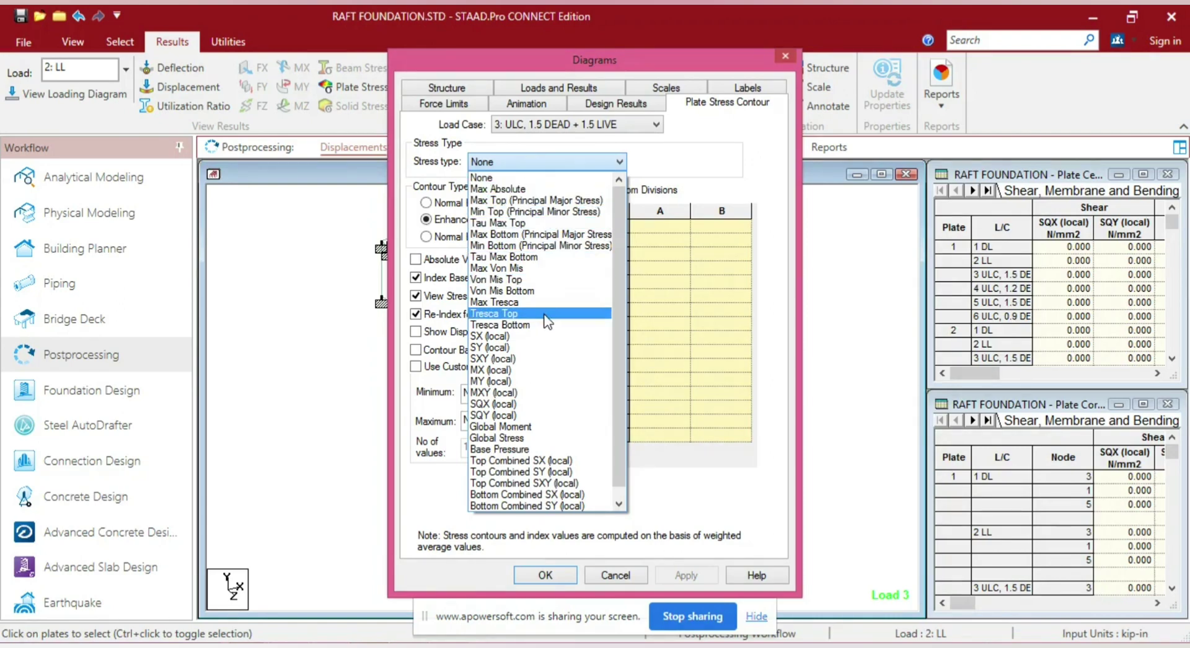
scroll(526, 388, down, 1)
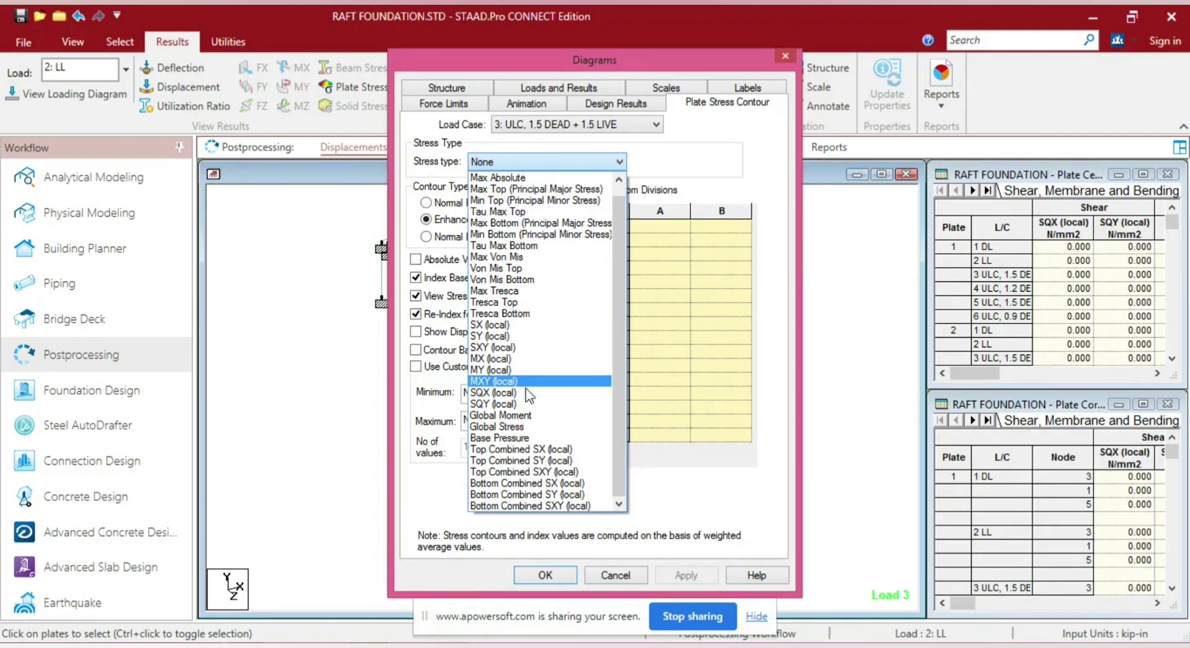
click(533, 484)
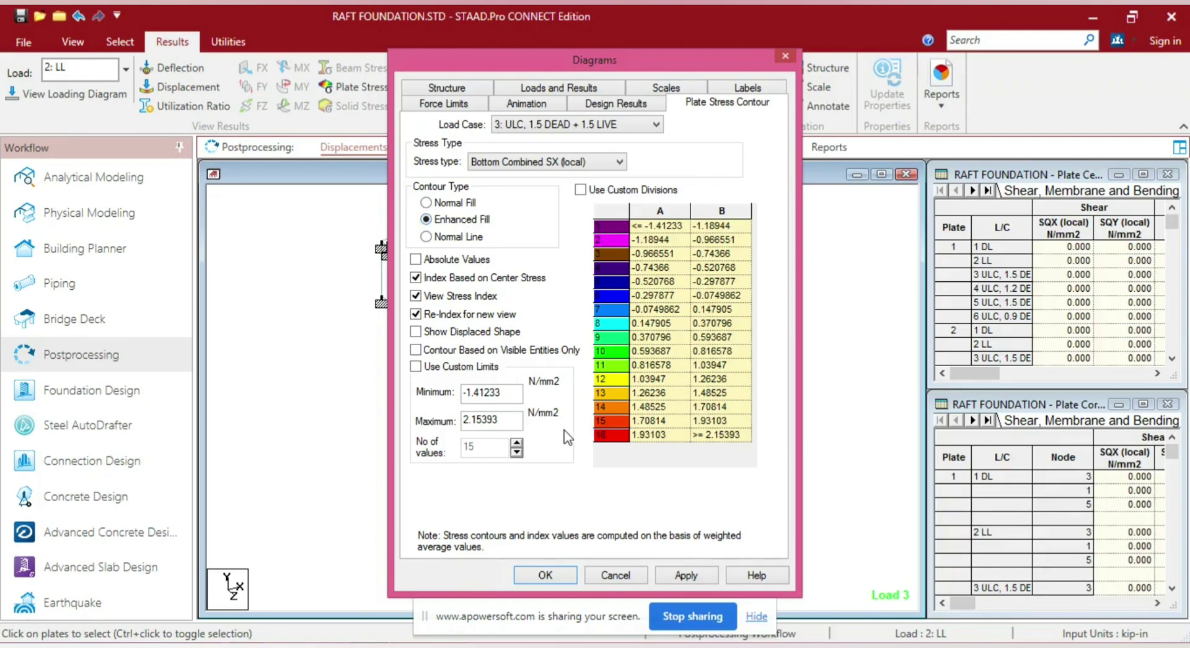
click(684, 576)
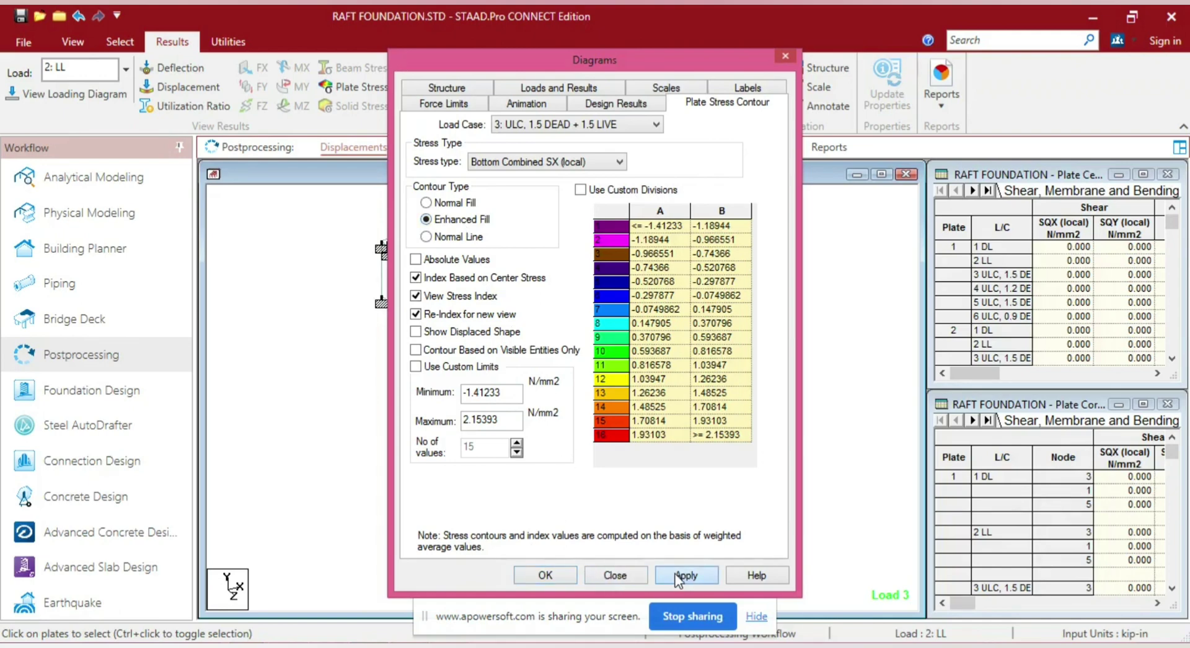
click(545, 576)
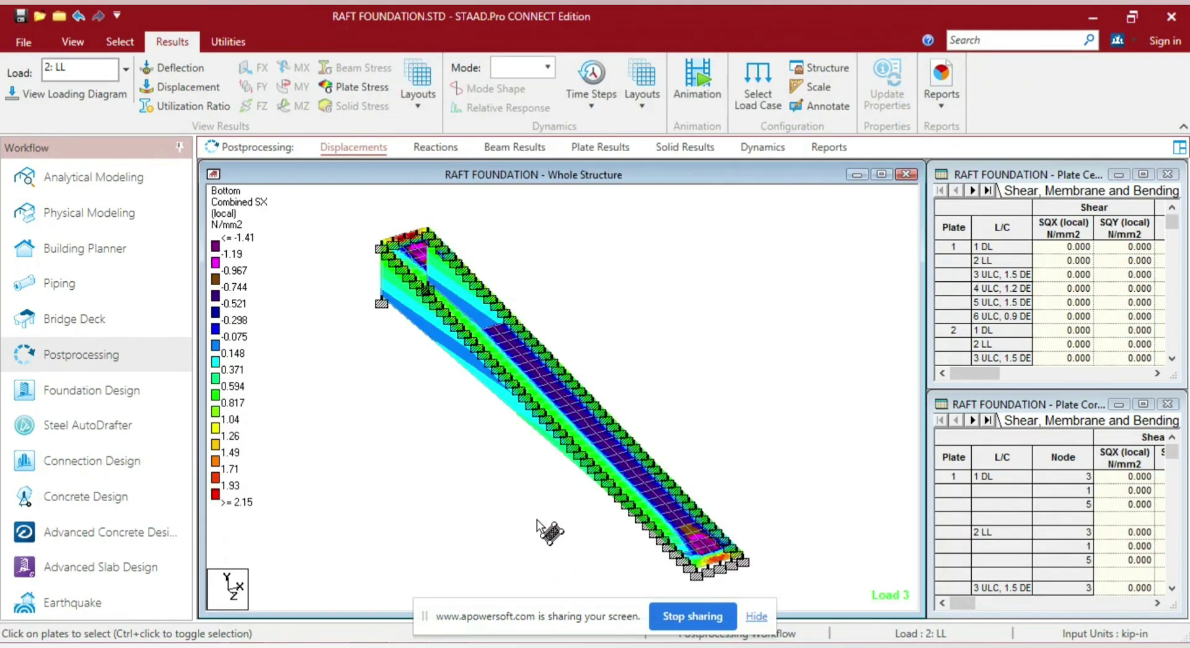
scroll(700, 577, up, 2)
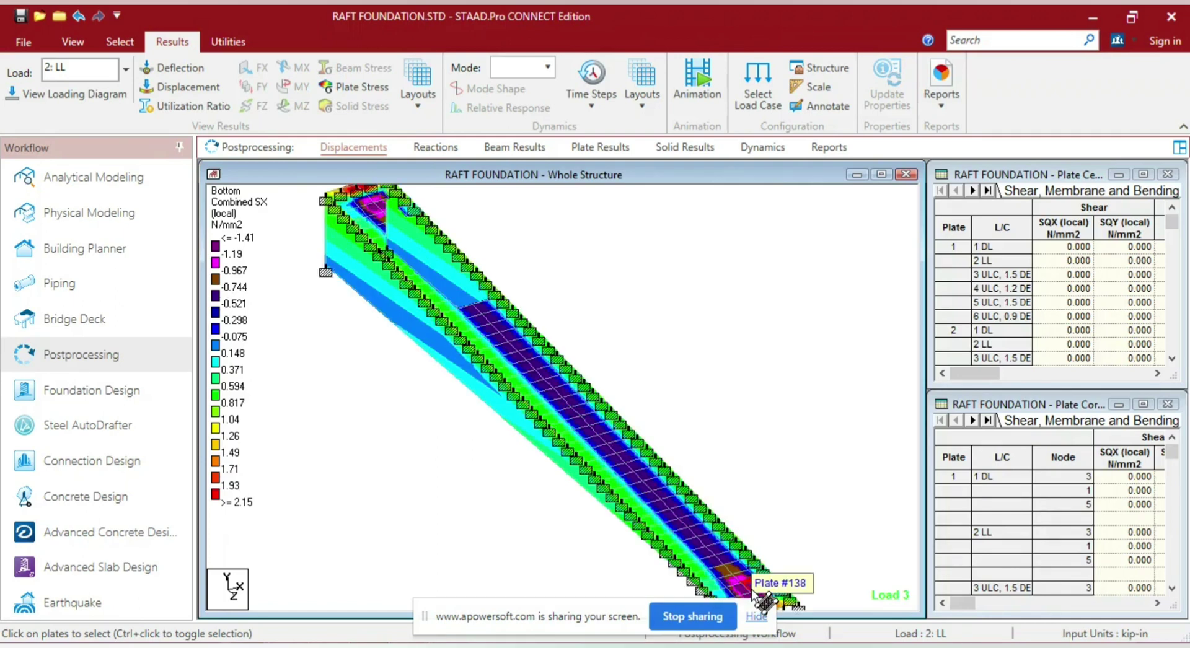
scroll(528, 284, down, 1)
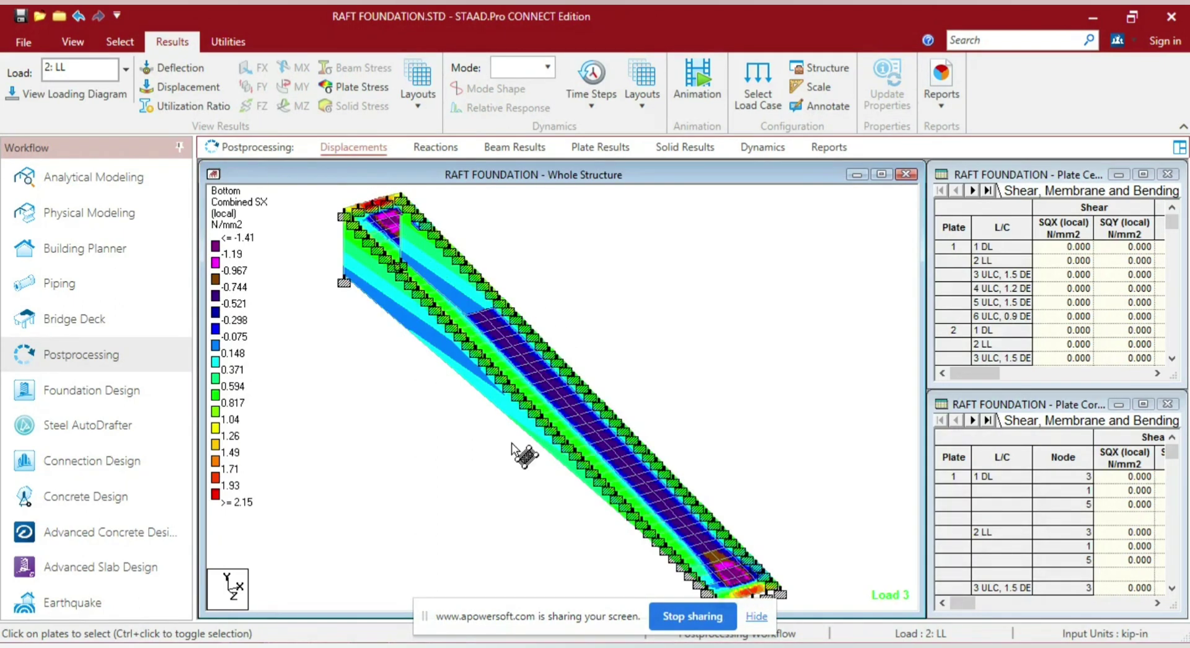